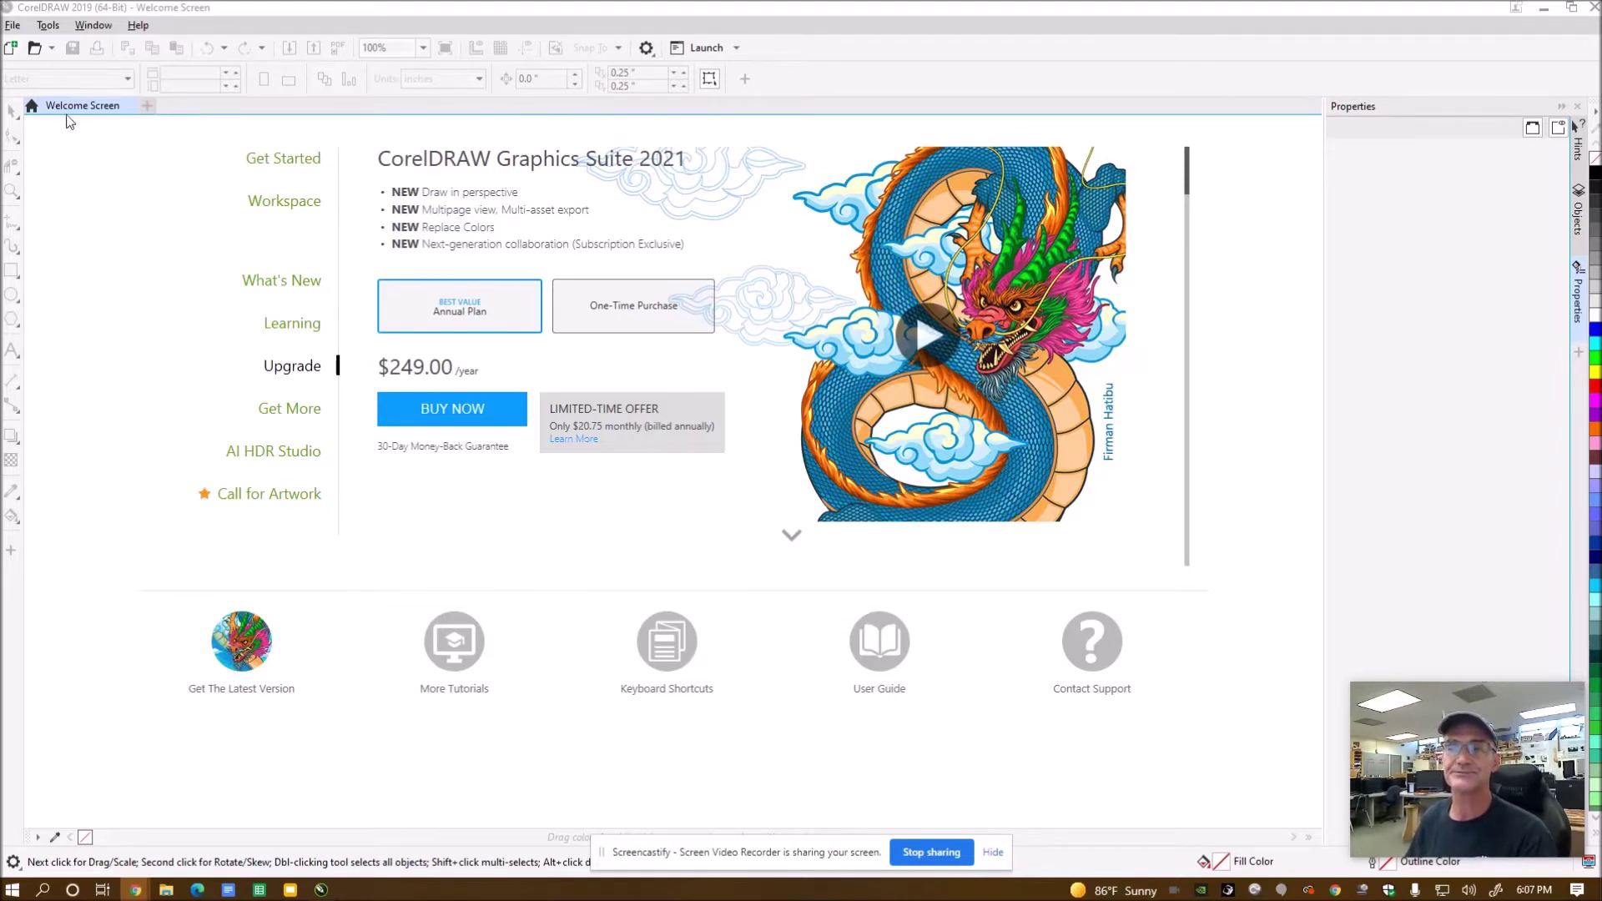
# Create a new RGB document, 24 by 12 inches at 300 dpi
pyautogui.click(13, 26)
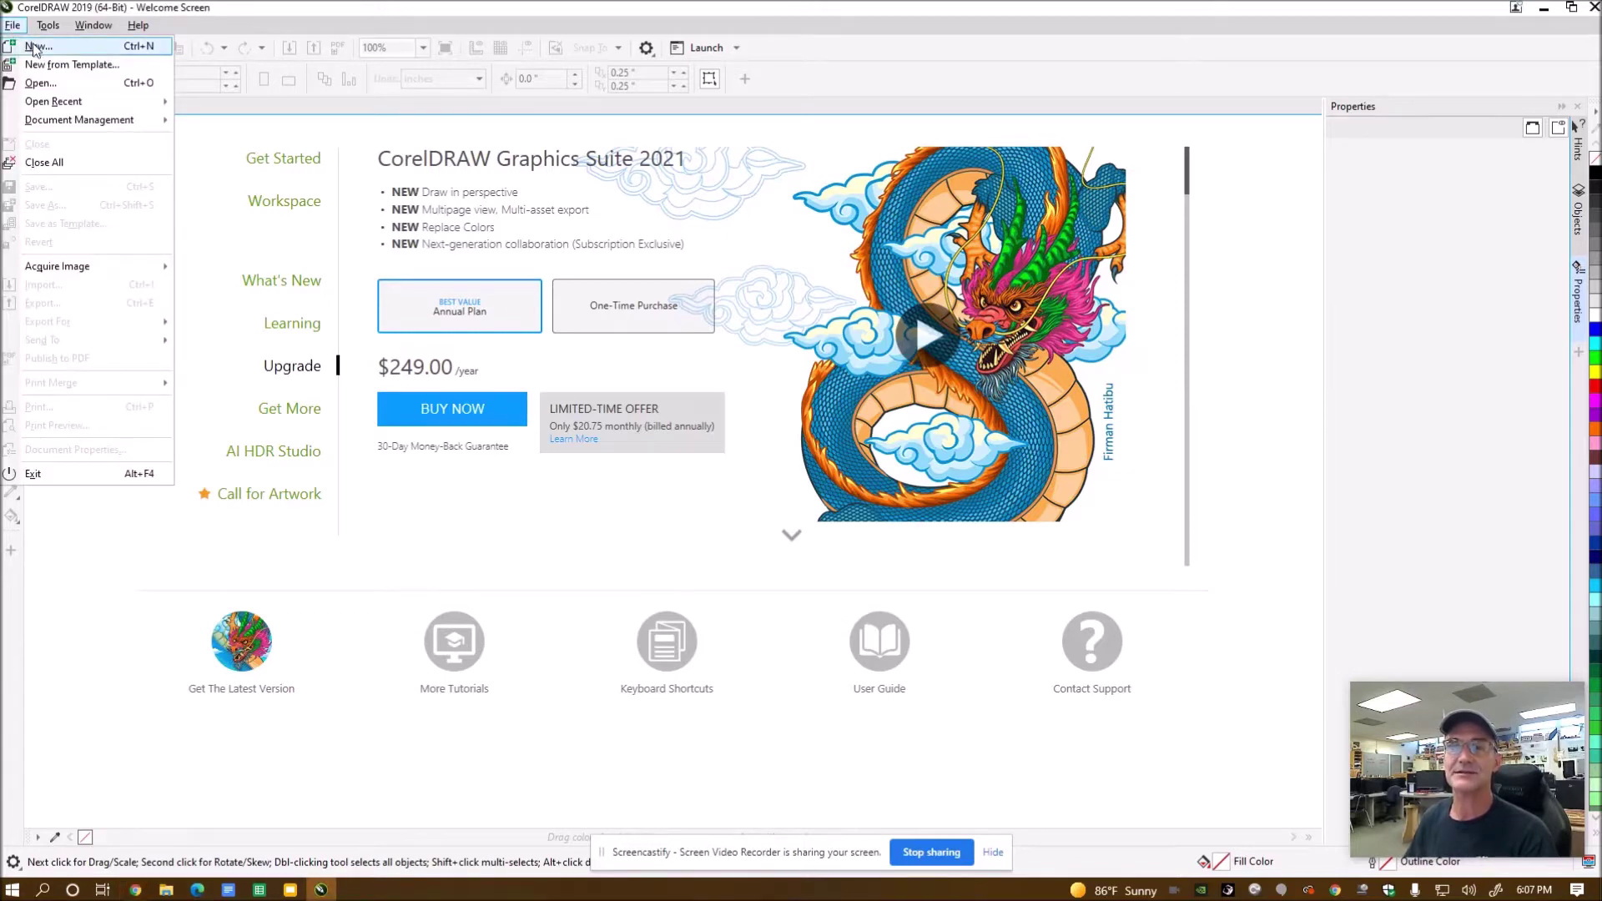
pyautogui.click(38, 46)
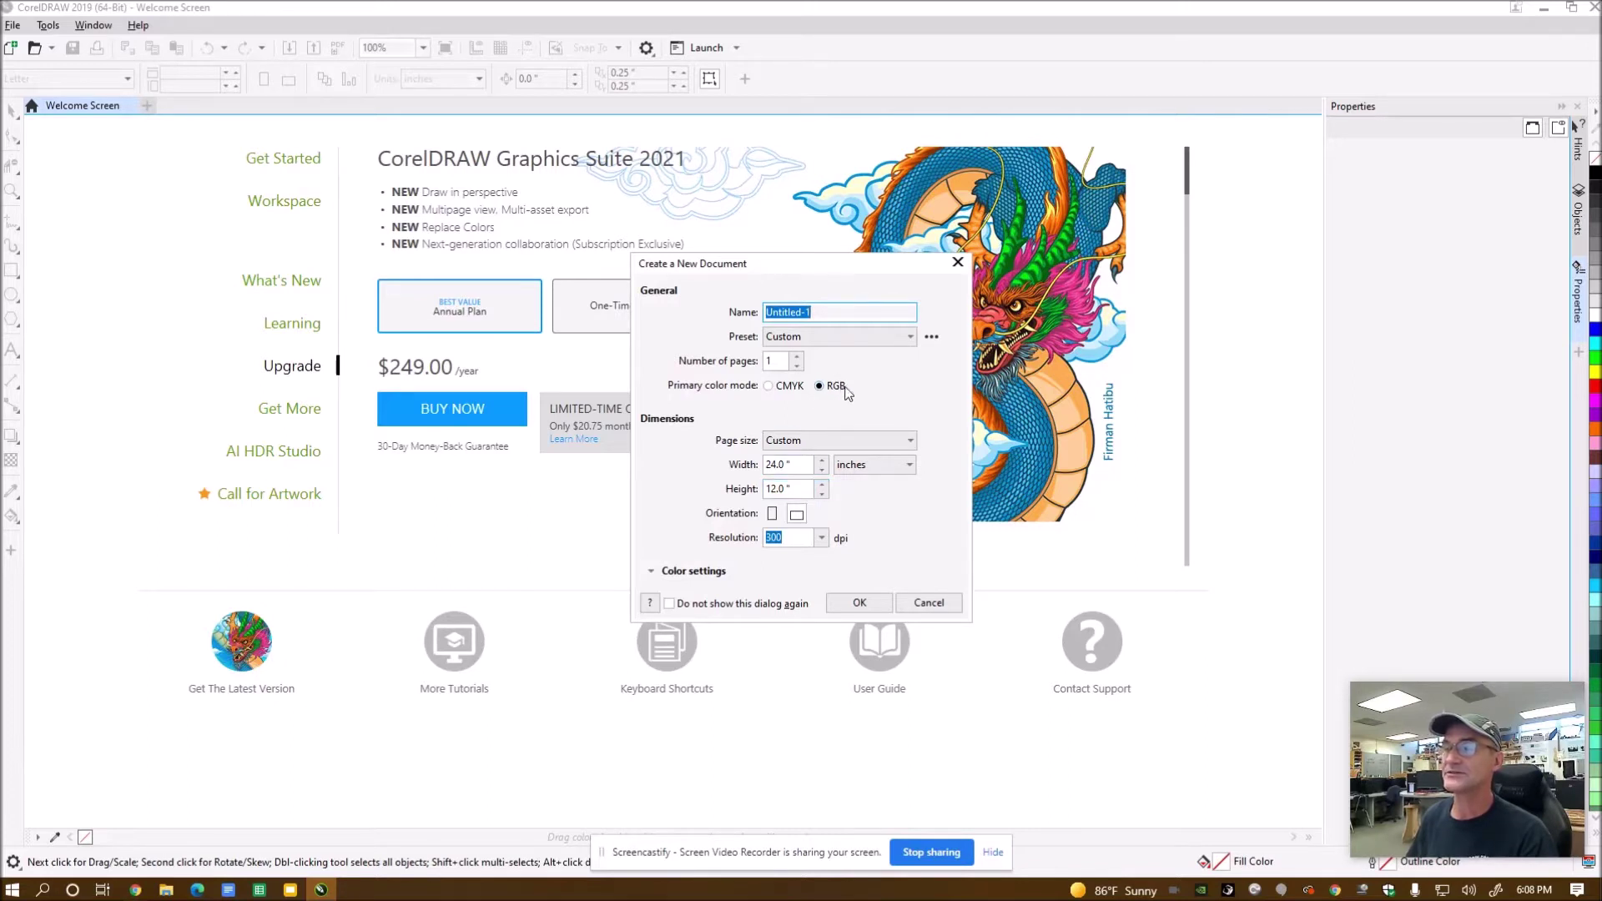
pyautogui.click(860, 603)
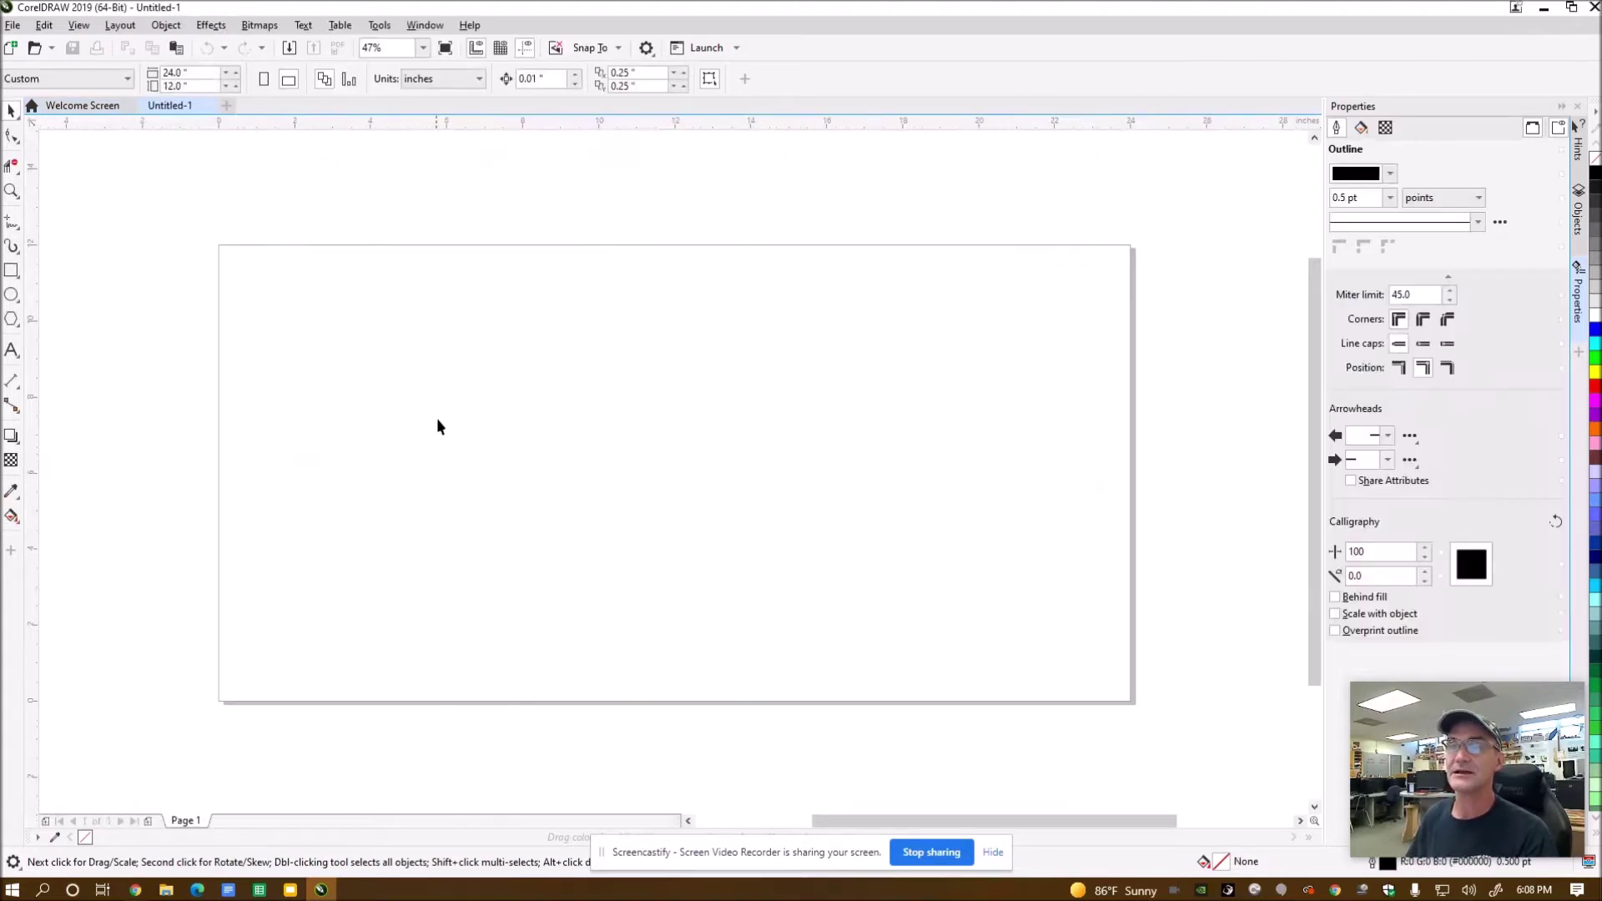
# Import the Cat2 image from the Halloween Earrings folder and place it near the page's upper-left corner
pyautogui.click(12, 27)
pyautogui.click(48, 288)
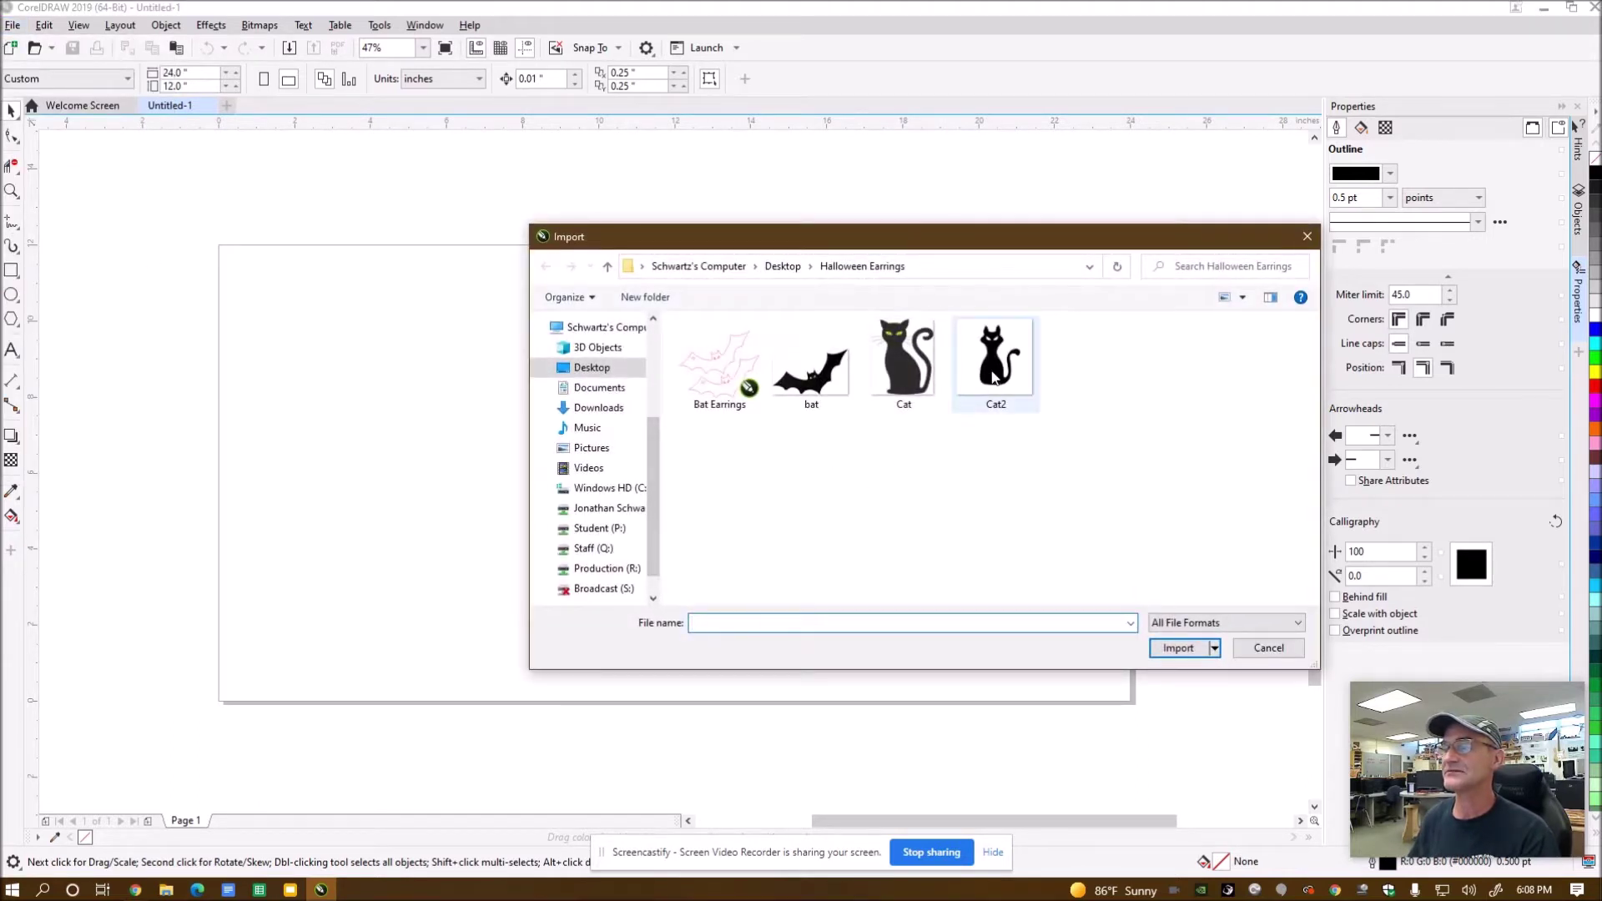
pyautogui.click(994, 375)
pyautogui.click(1179, 649)
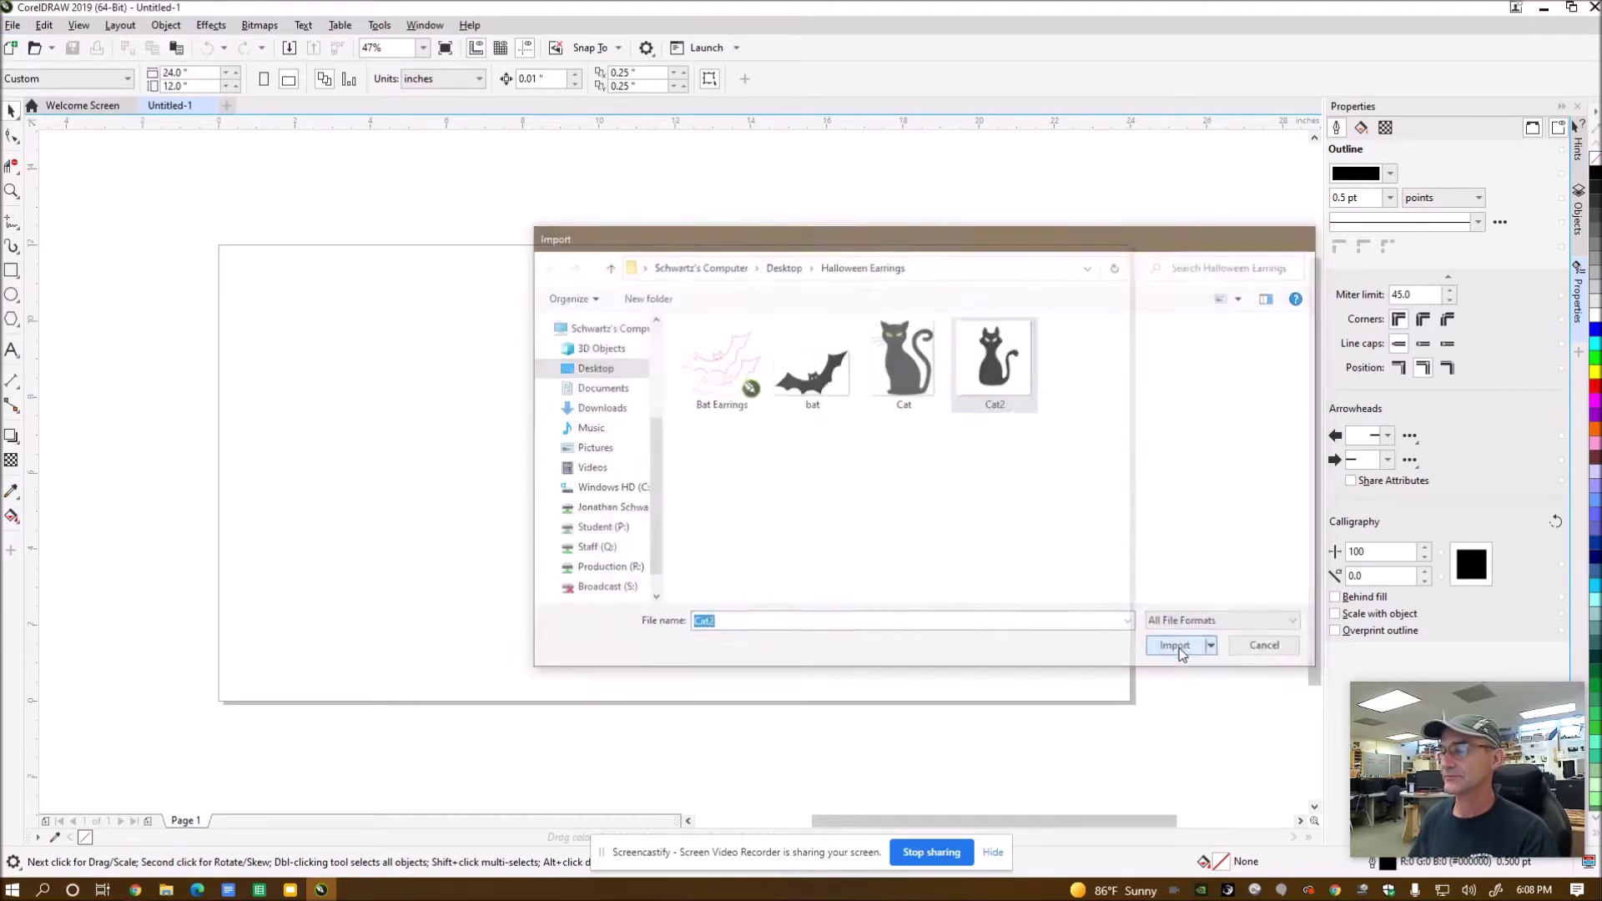
pyautogui.click(255, 281)
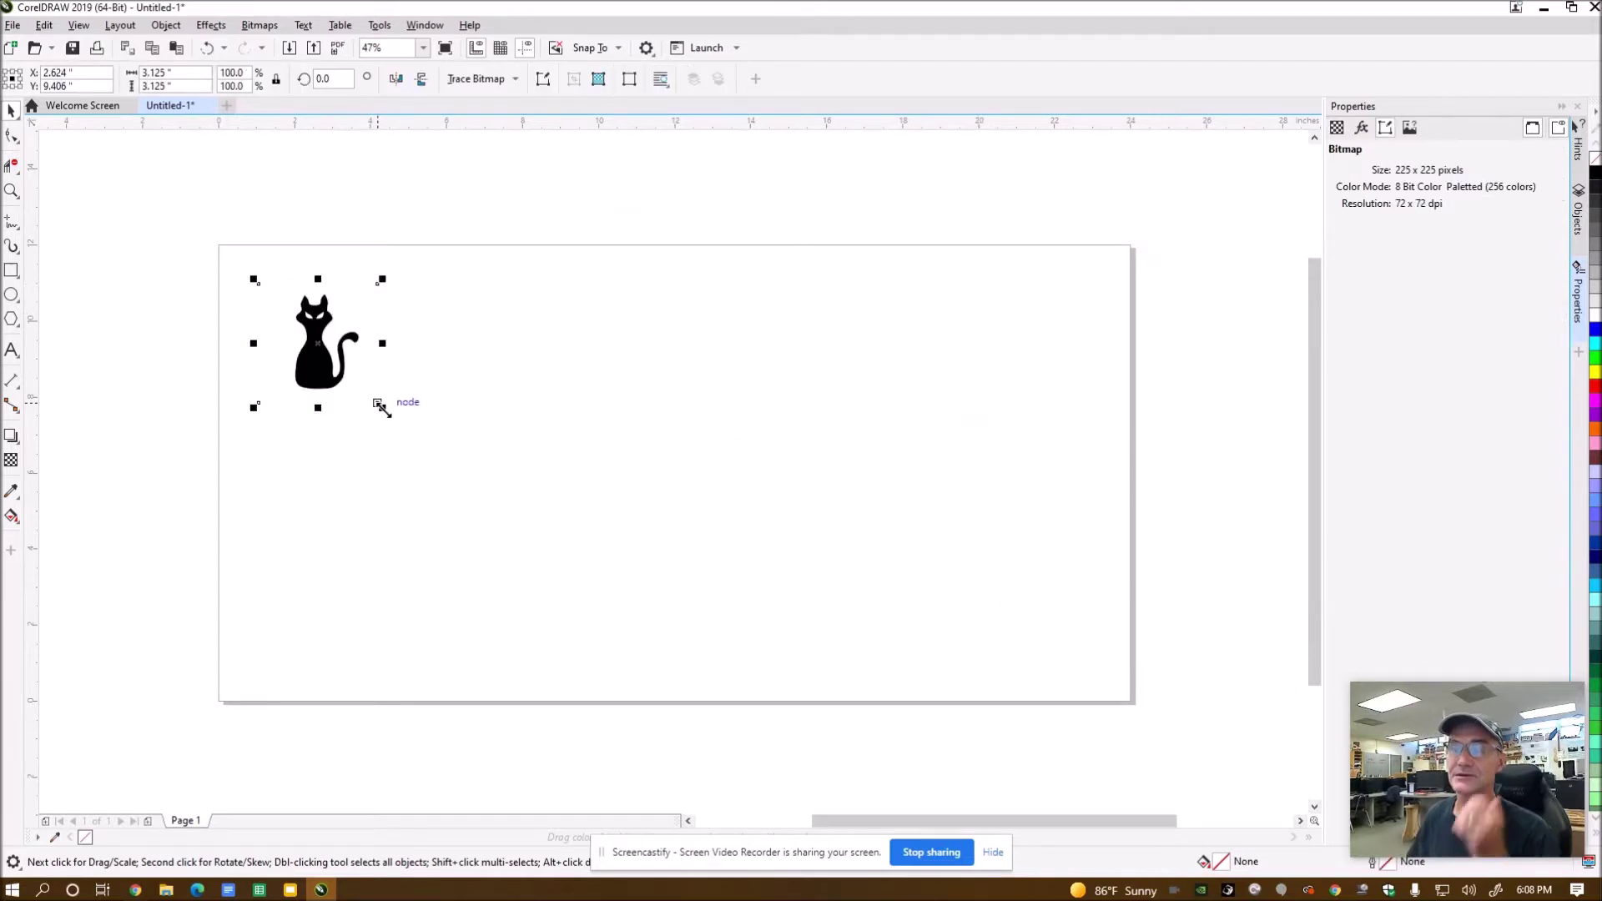
# Enlarge the cat bitmap proportionally to about 3.7 by 3.7 inches
pyautogui.scroll(2, 476, 439)
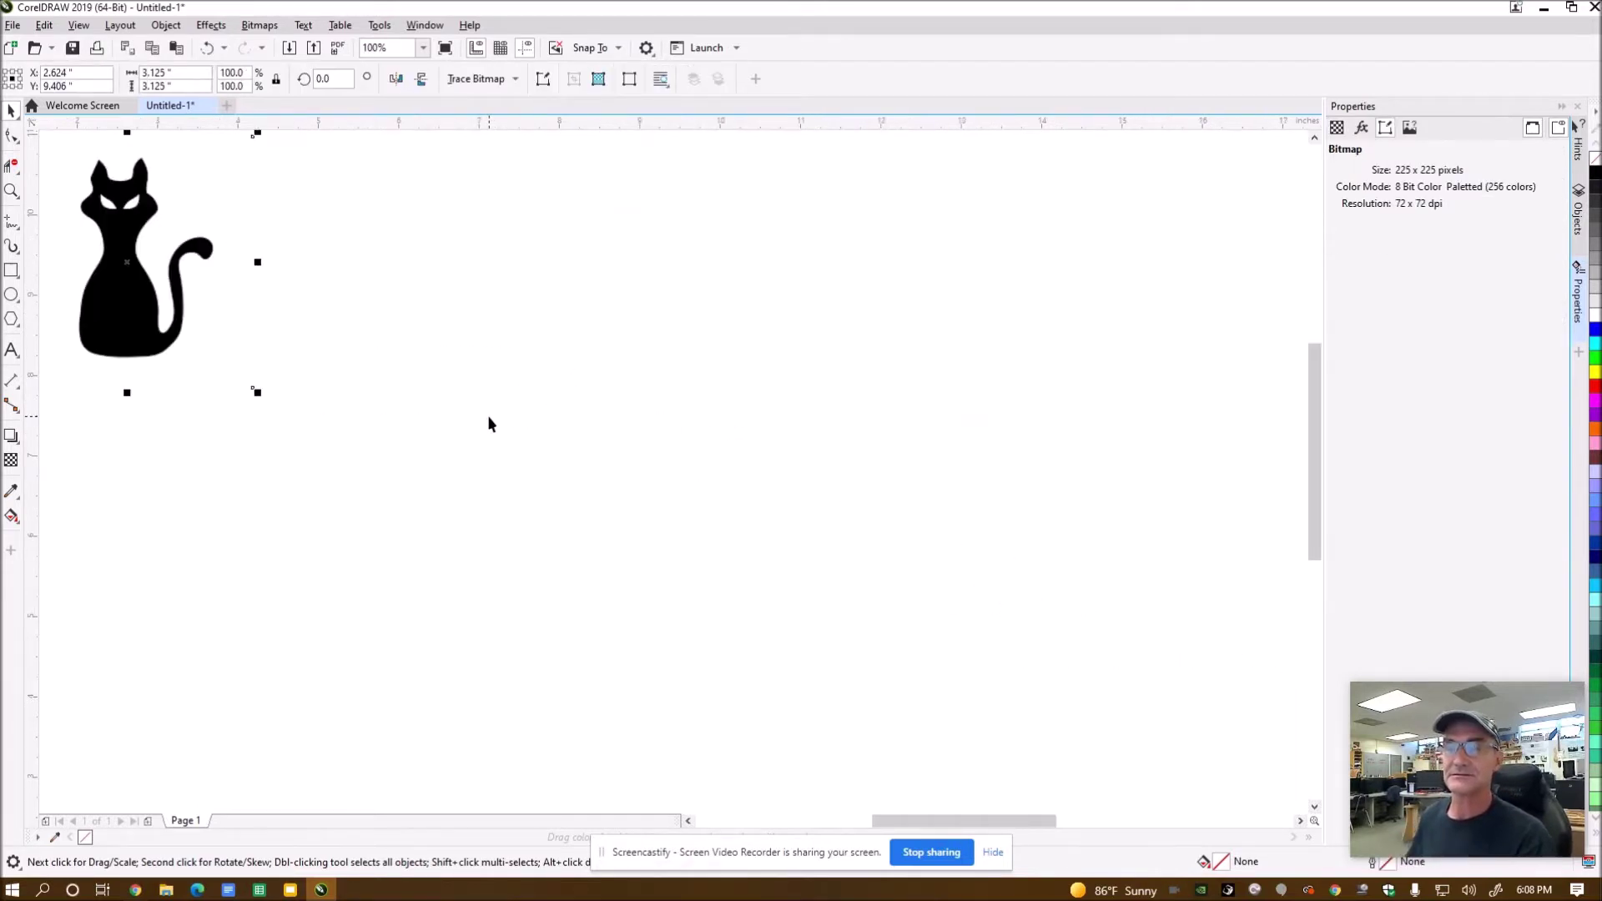
pyautogui.moveTo(487, 415); pyautogui.dragTo(801, 562)
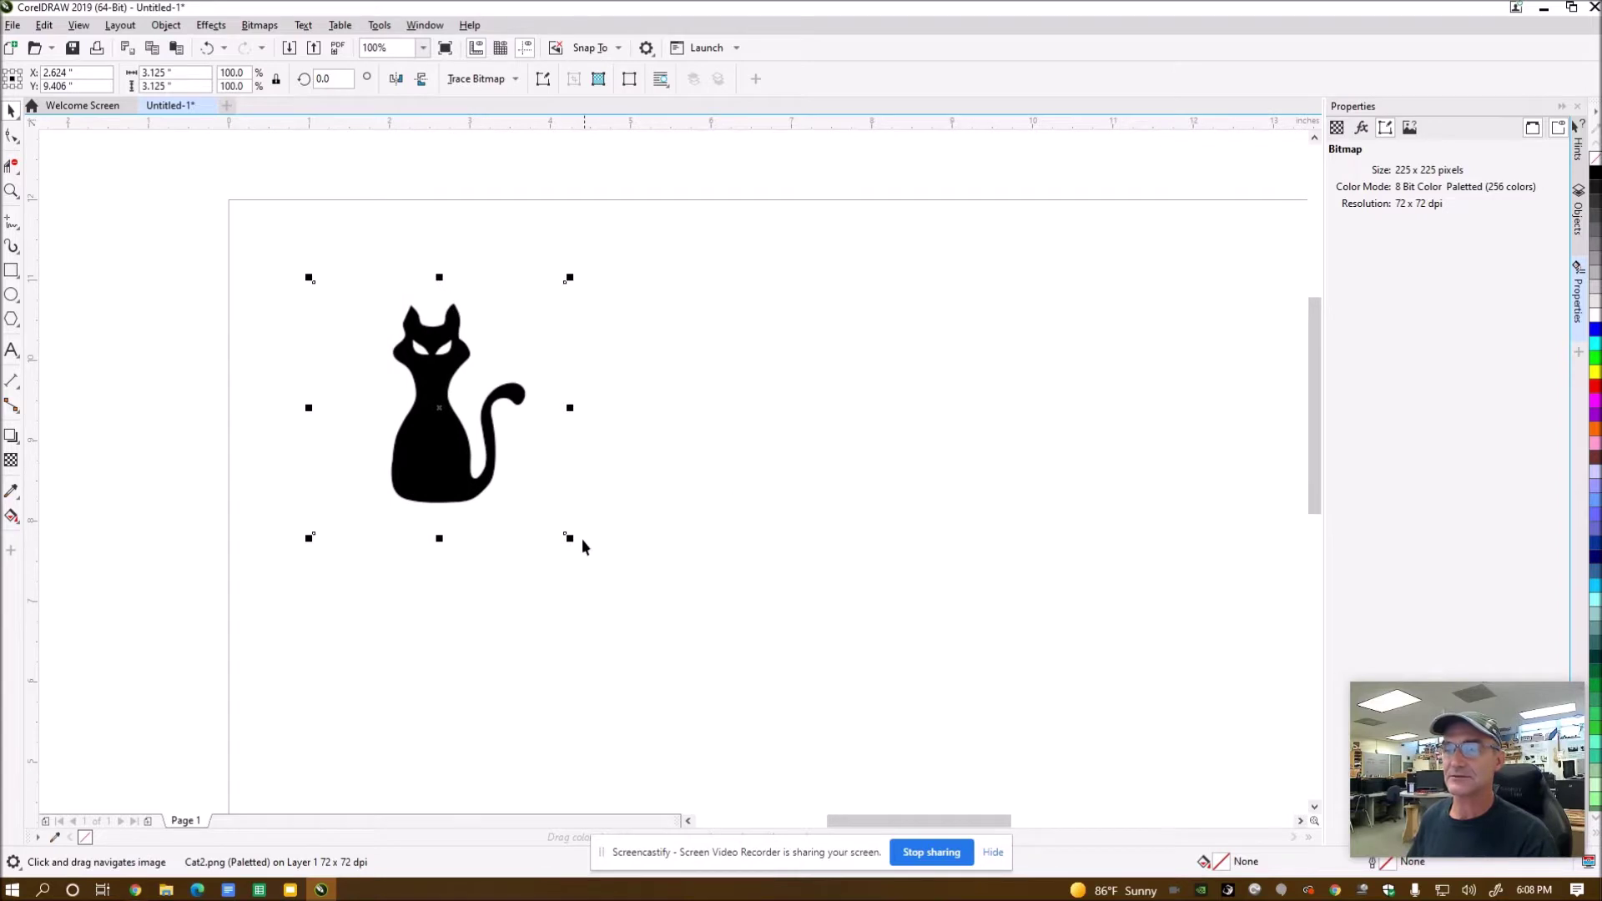
pyautogui.moveTo(569, 538); pyautogui.dragTo(684, 581)
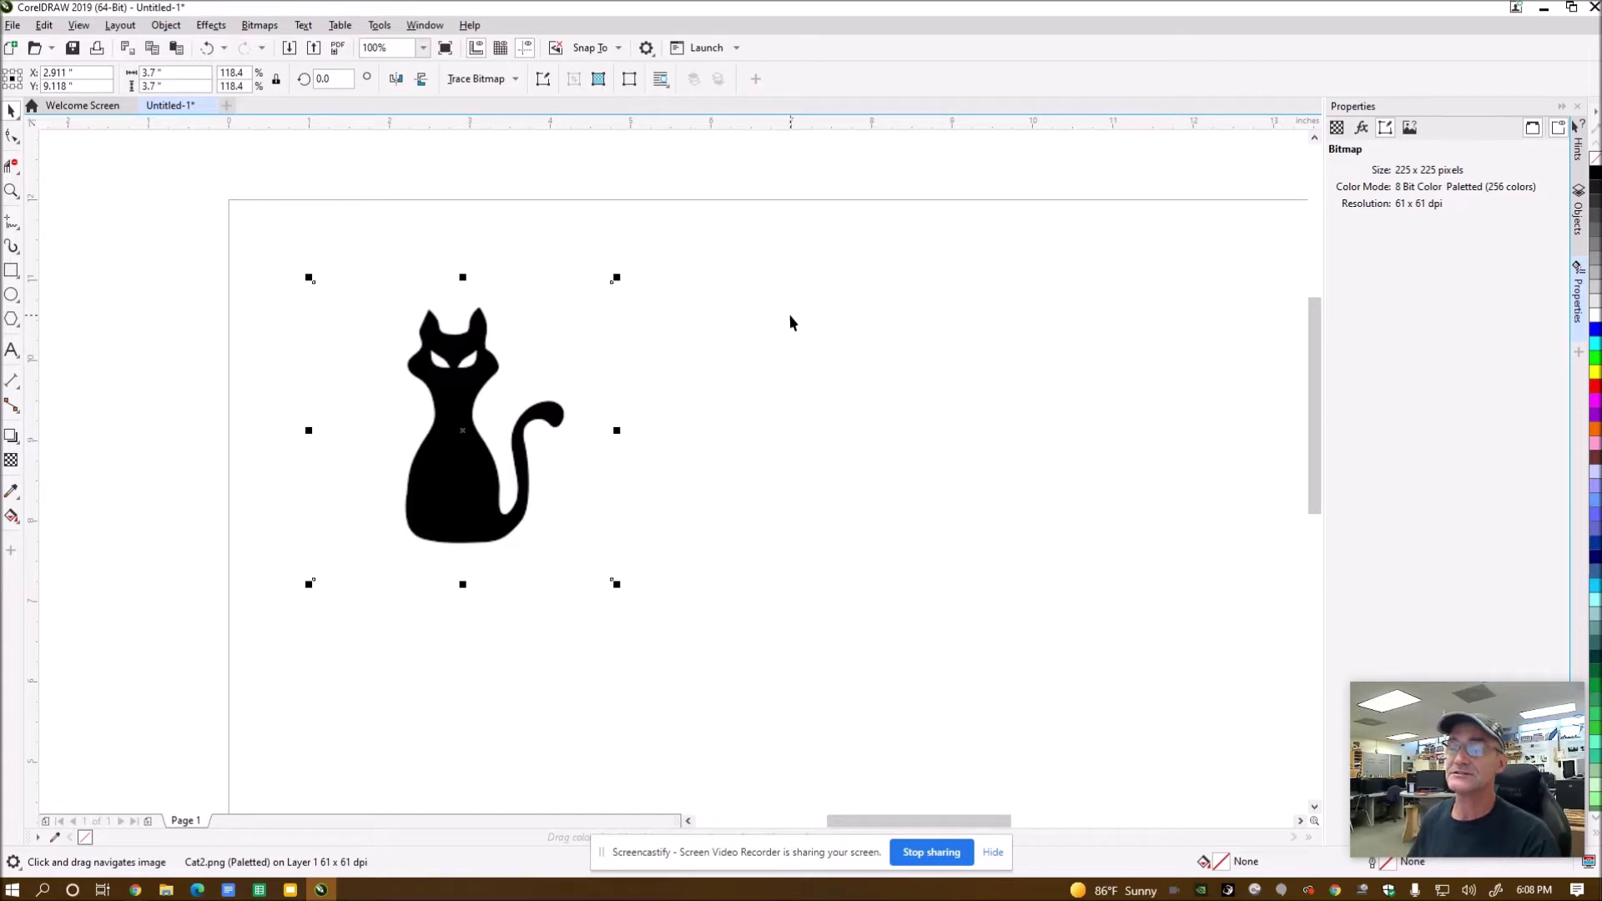
# Trace the cat bitmap with an Outline Trace using the Logo image type
pyautogui.click(516, 79)
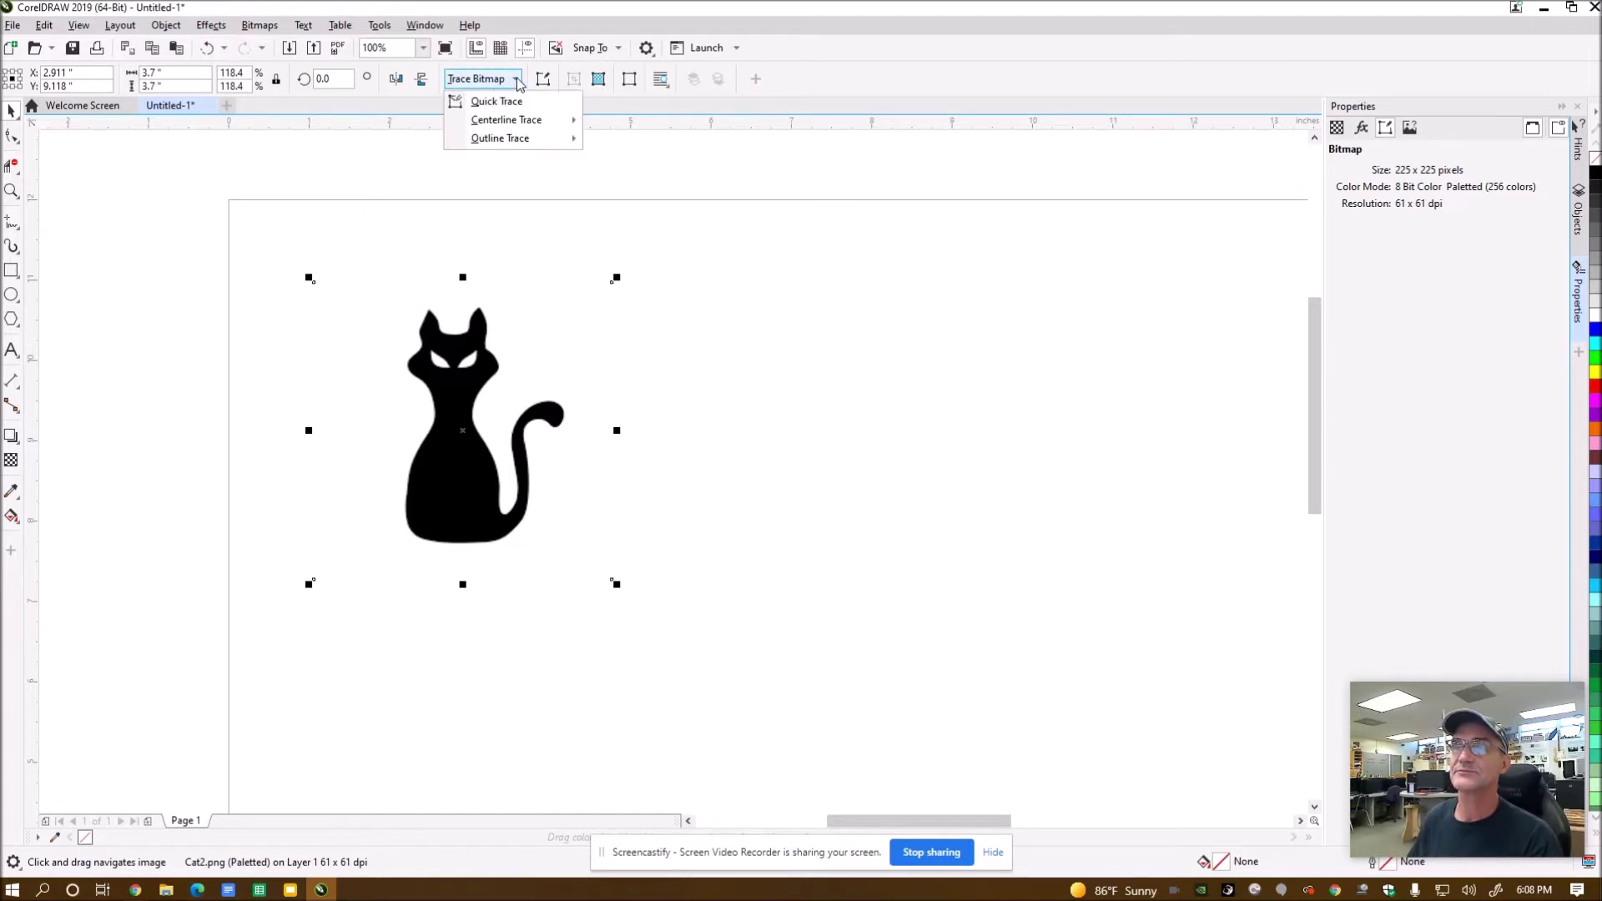
pyautogui.moveTo(502, 143)
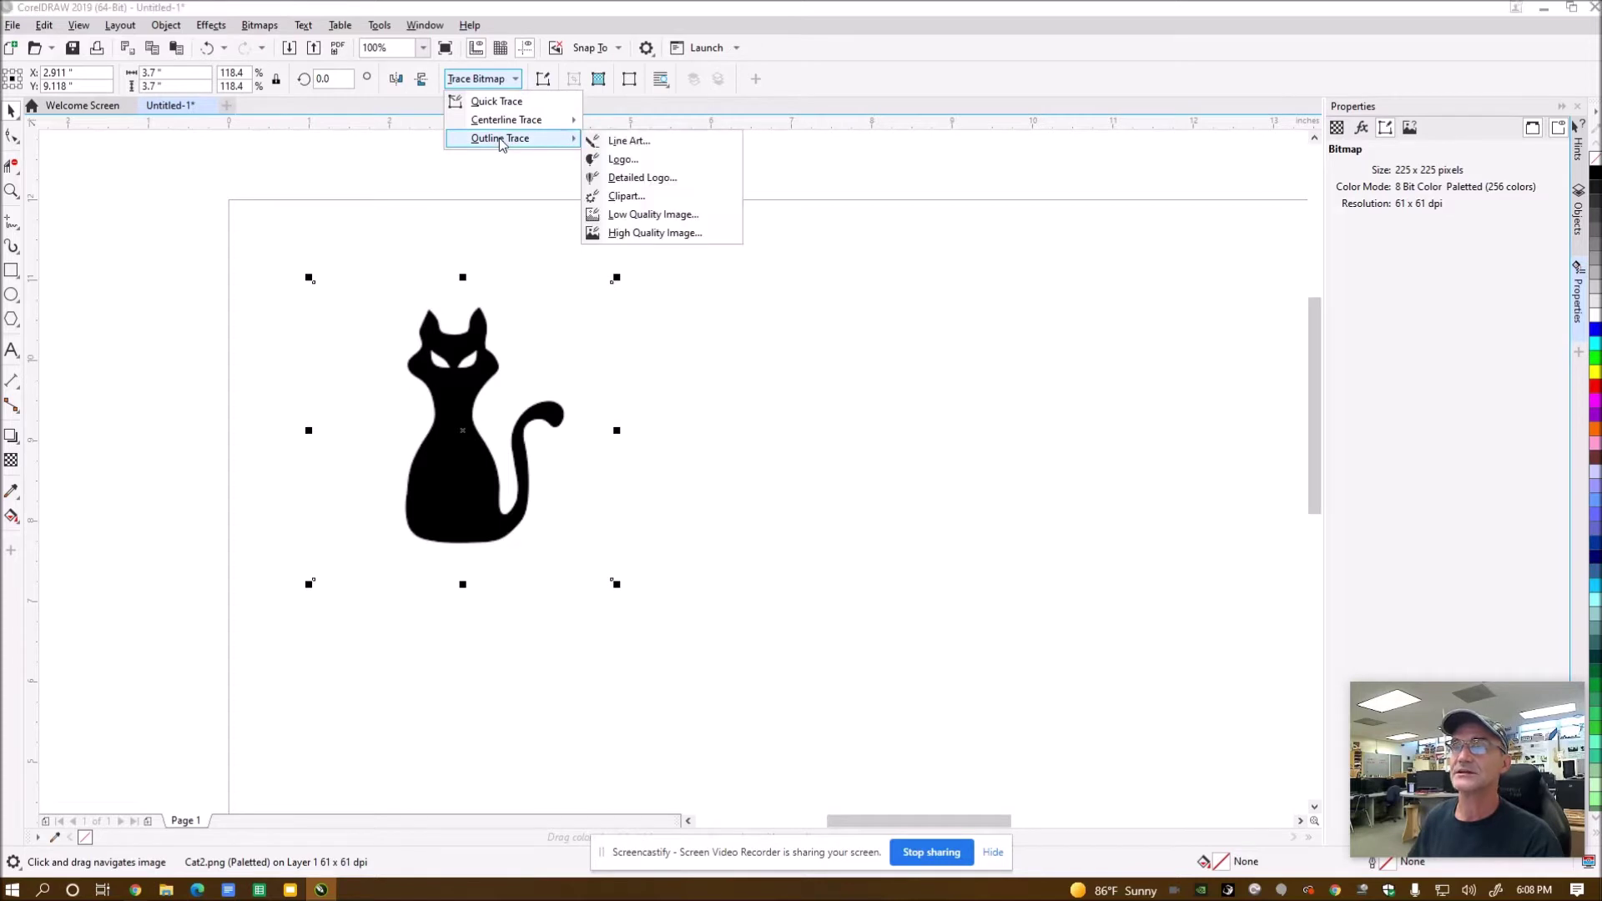
pyautogui.click(622, 159)
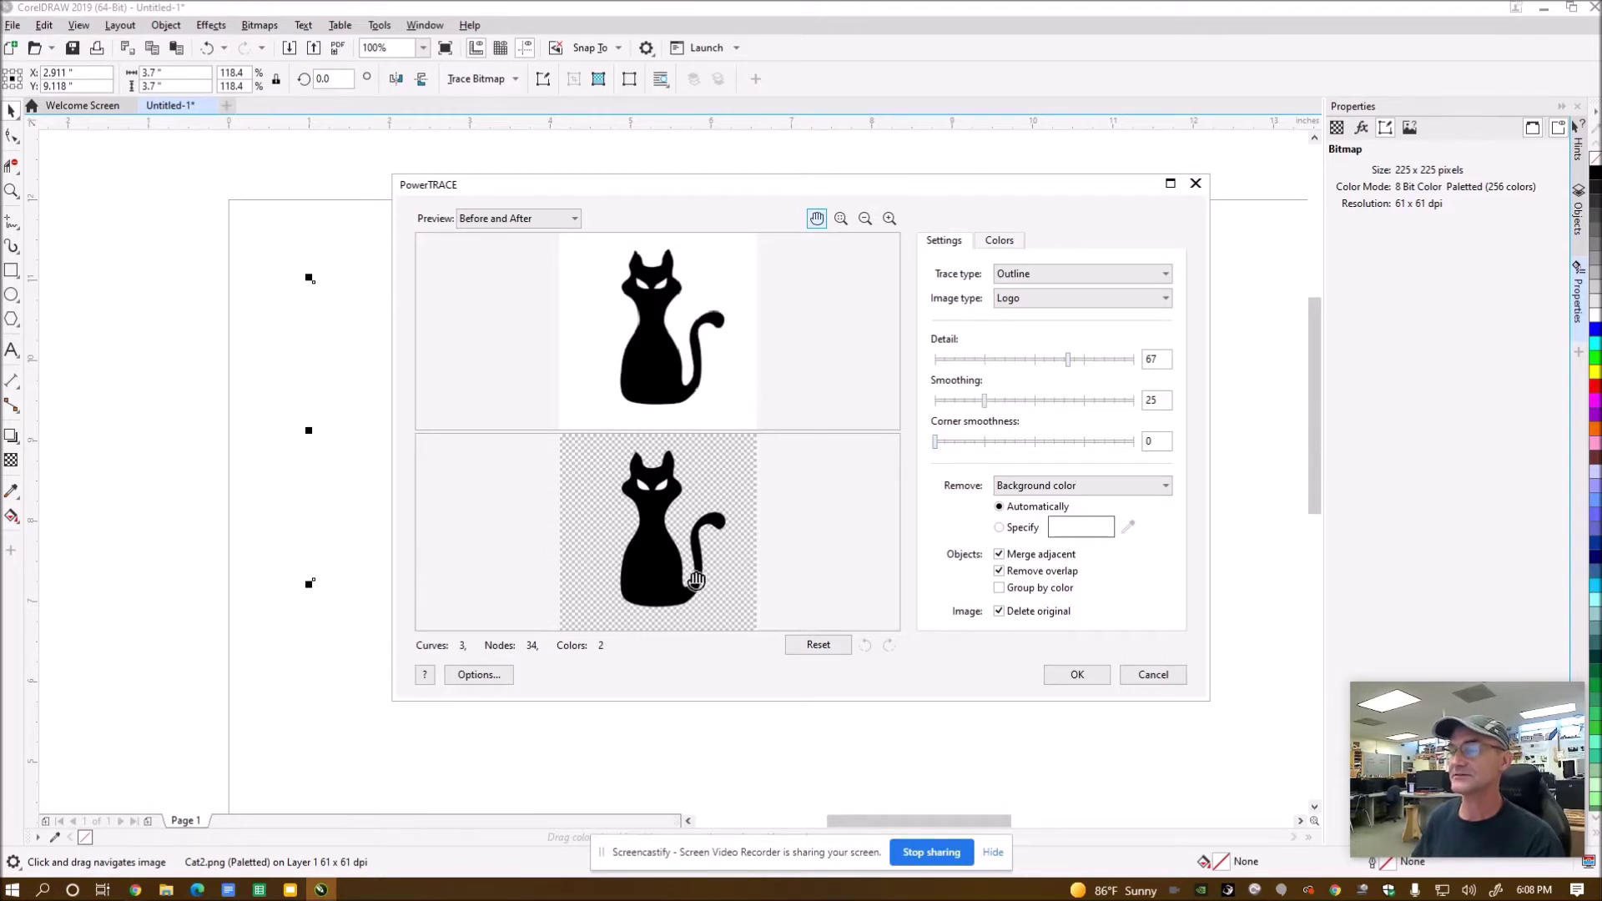
pyautogui.click(1077, 674)
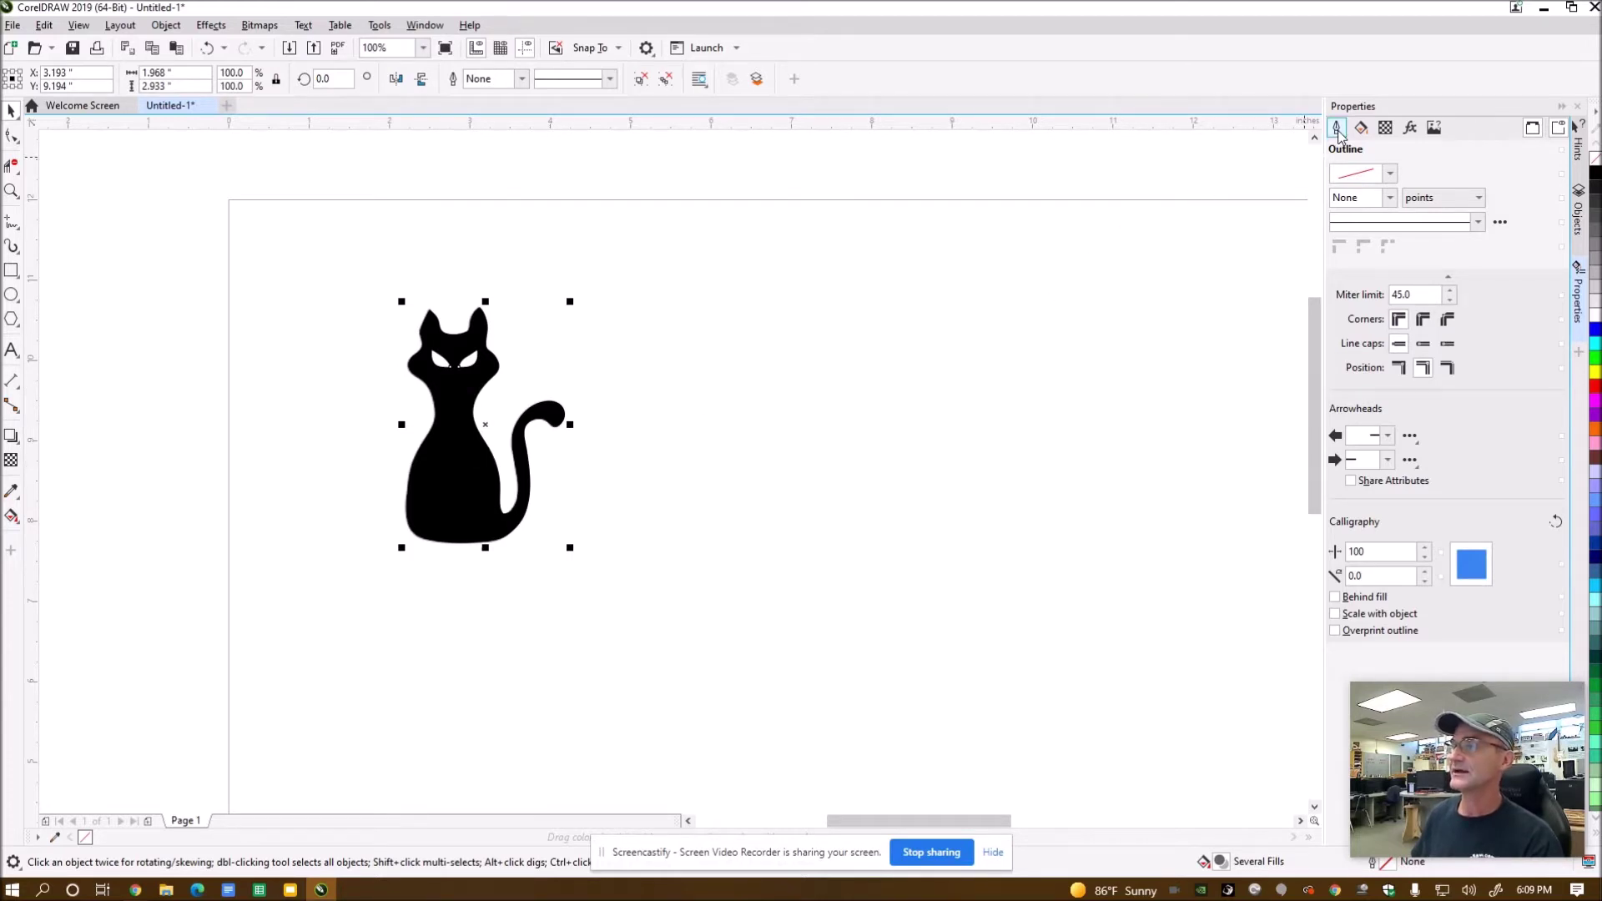
# Give the traced cat a hairline outline in pure red, RGB 255, 0, 0
pyautogui.click(1390, 174)
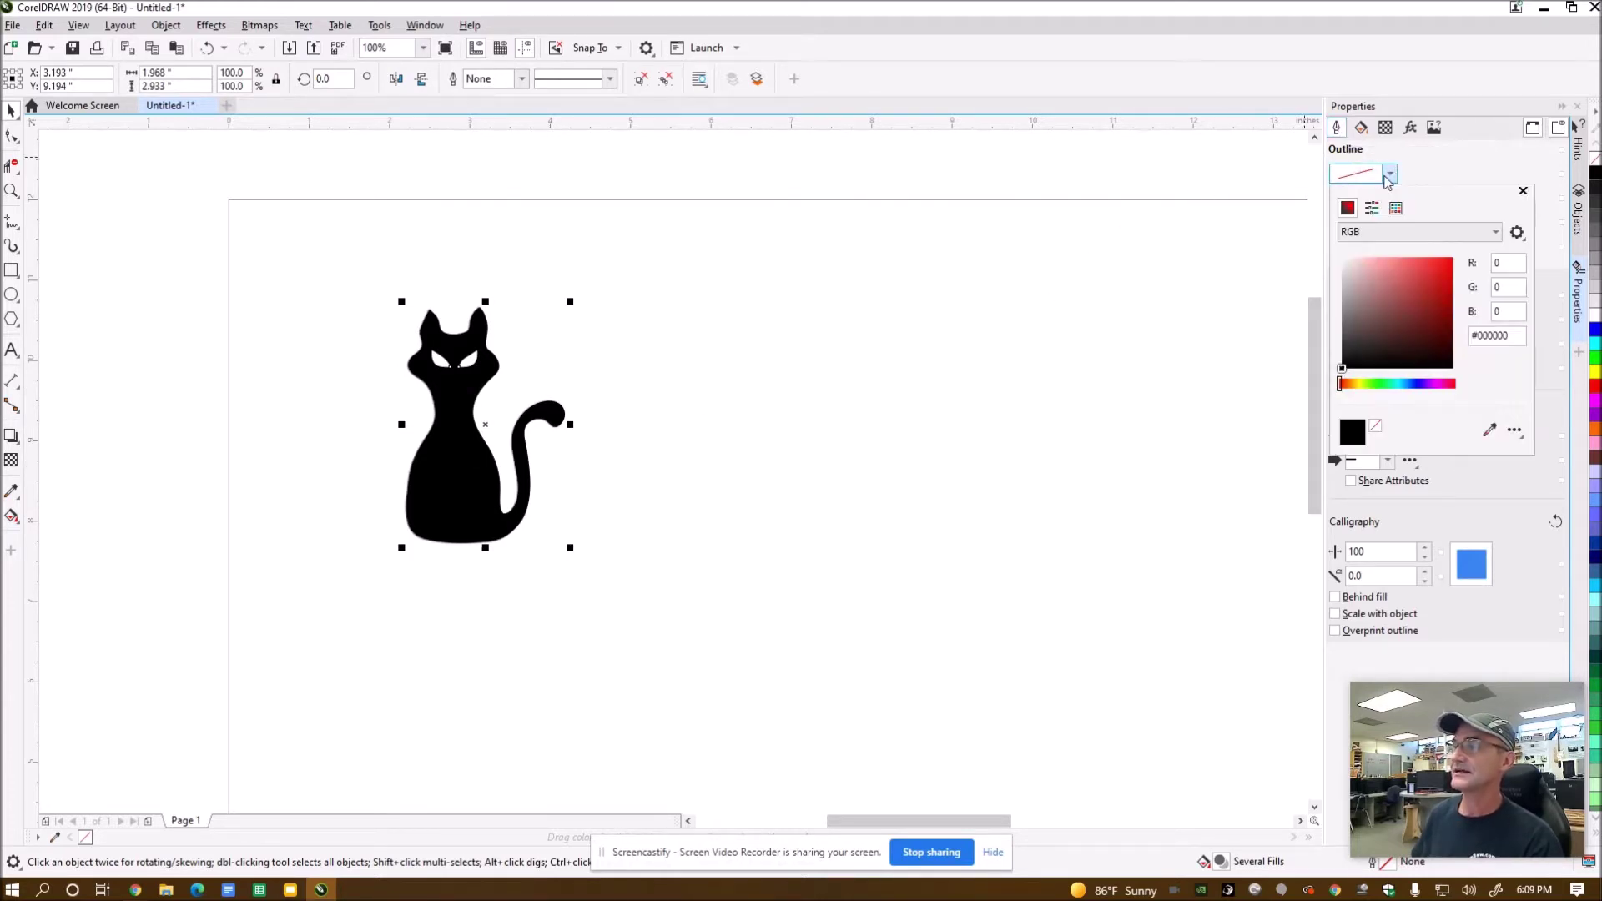
pyautogui.doubleClick(1499, 263)
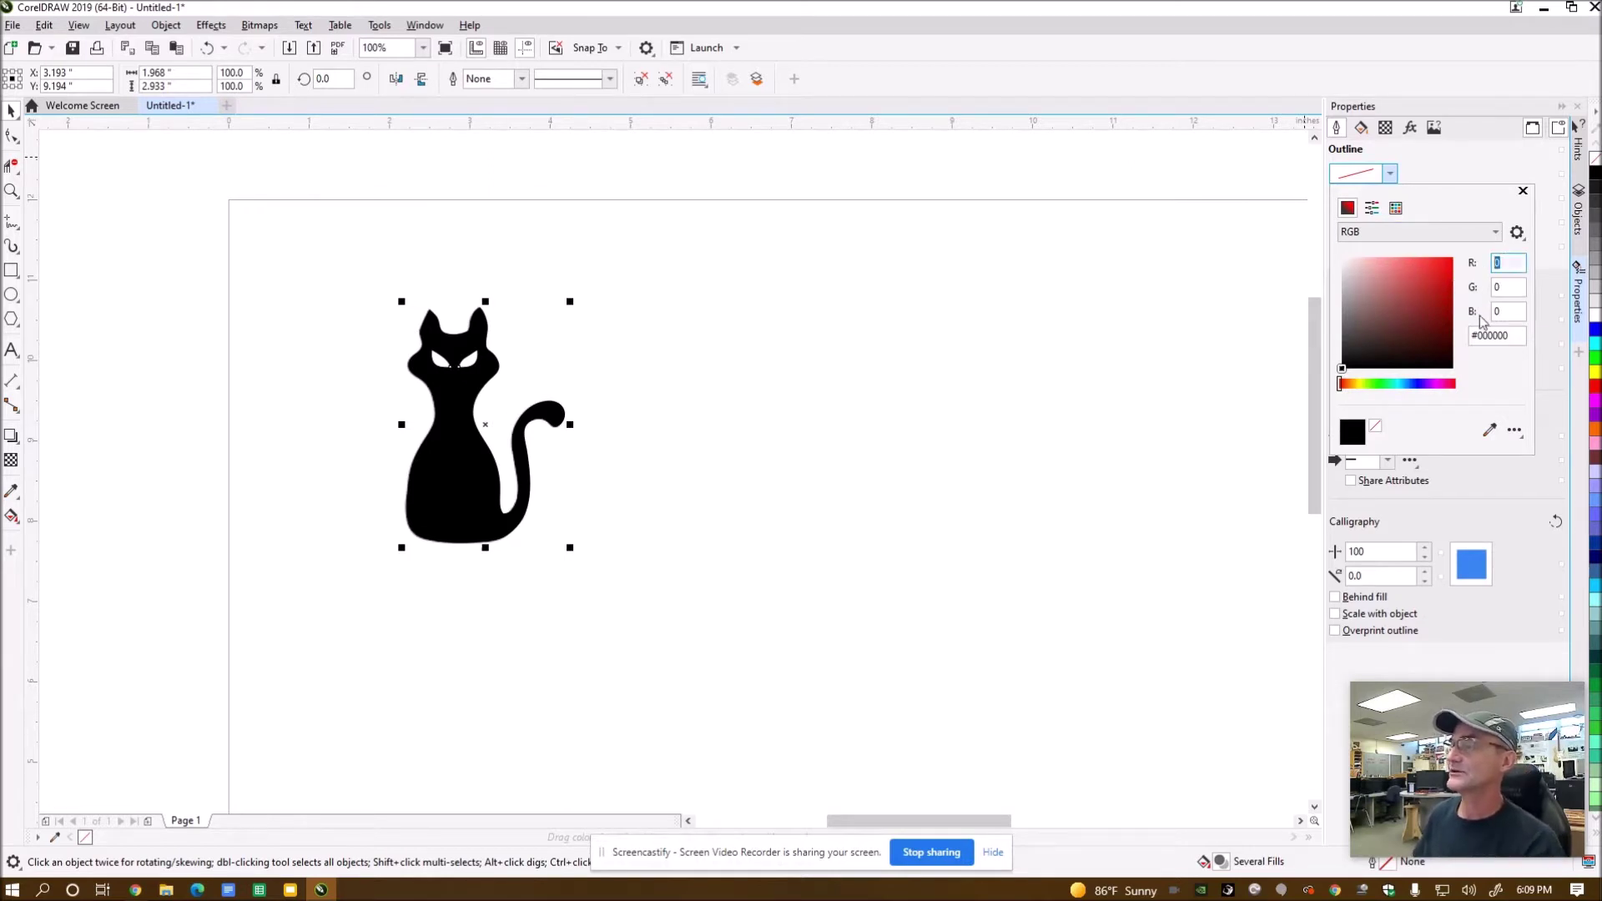
pyautogui.write('2')
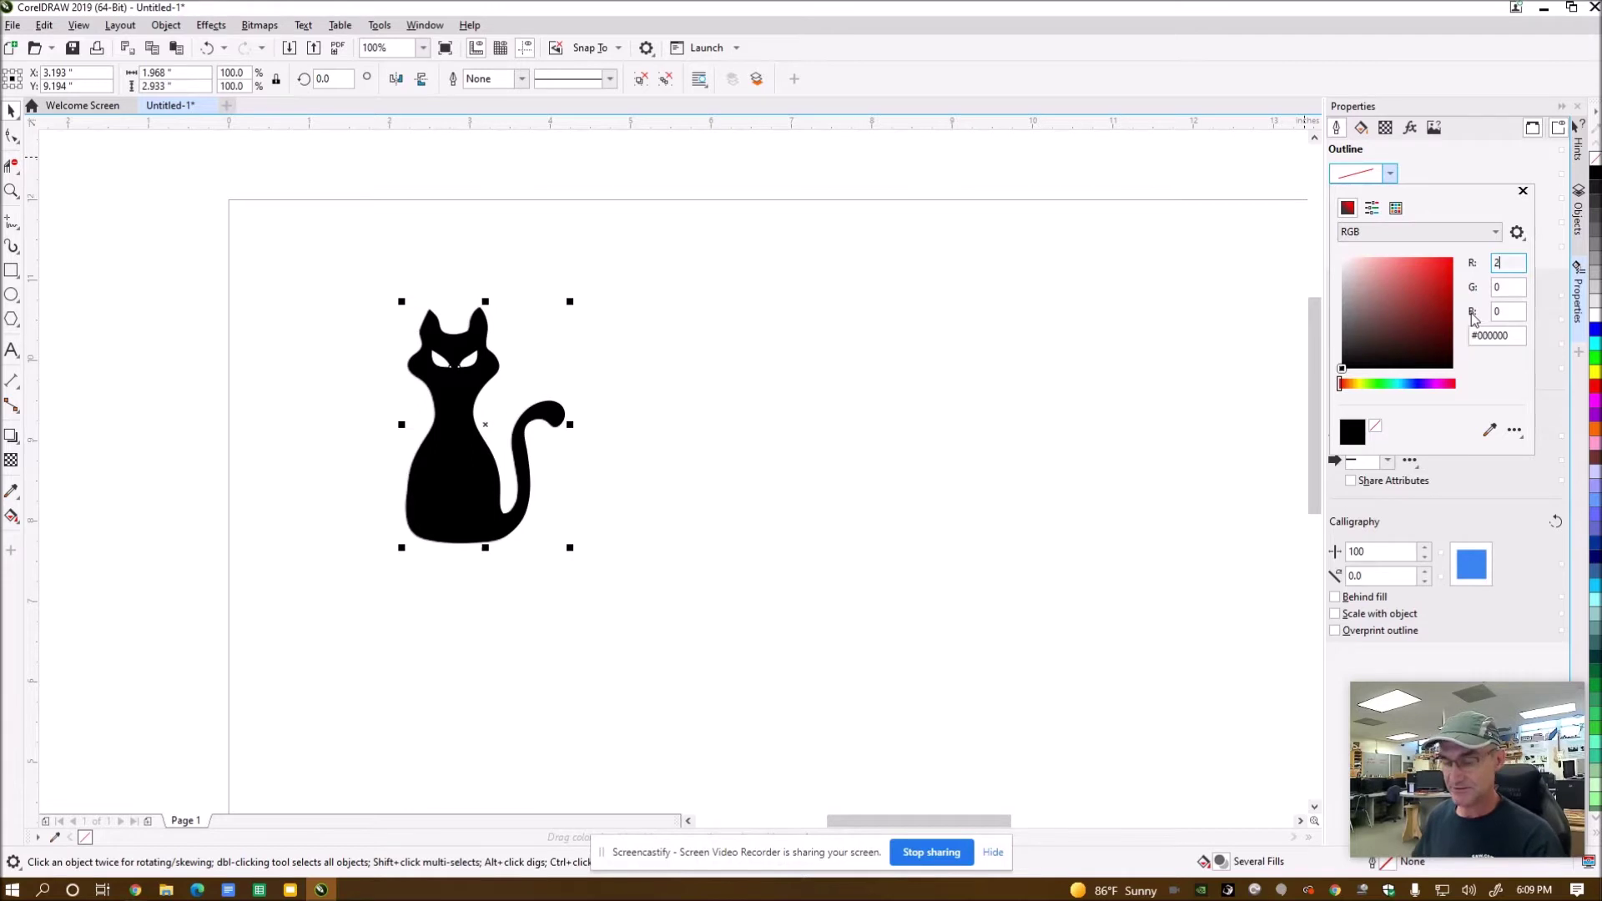
pyautogui.write('55')
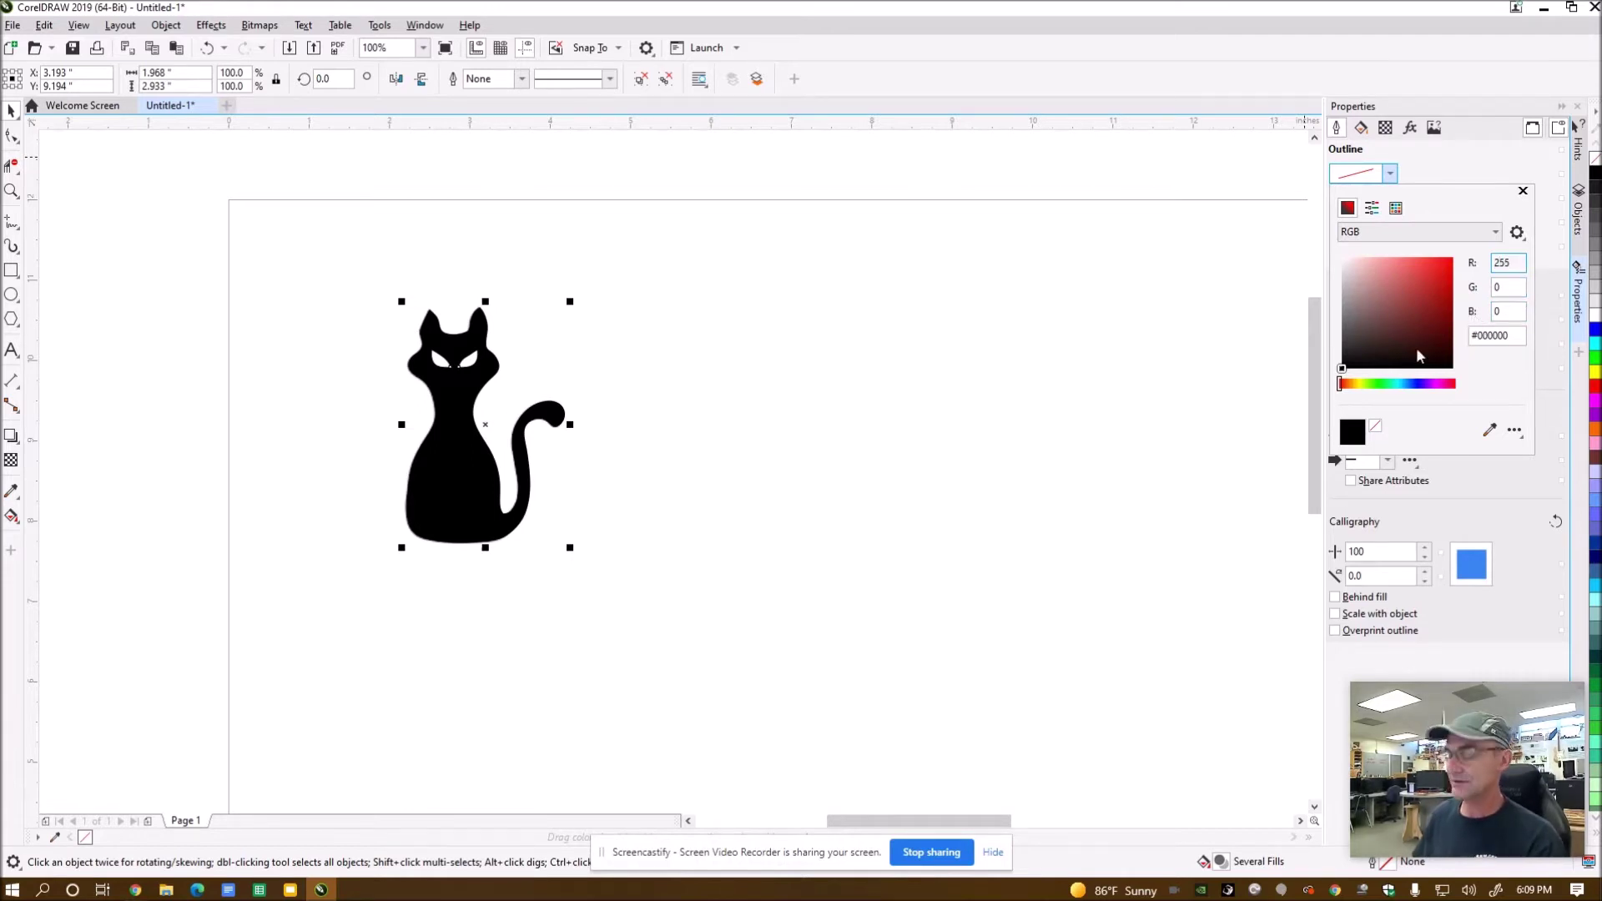
pyautogui.press('Return')
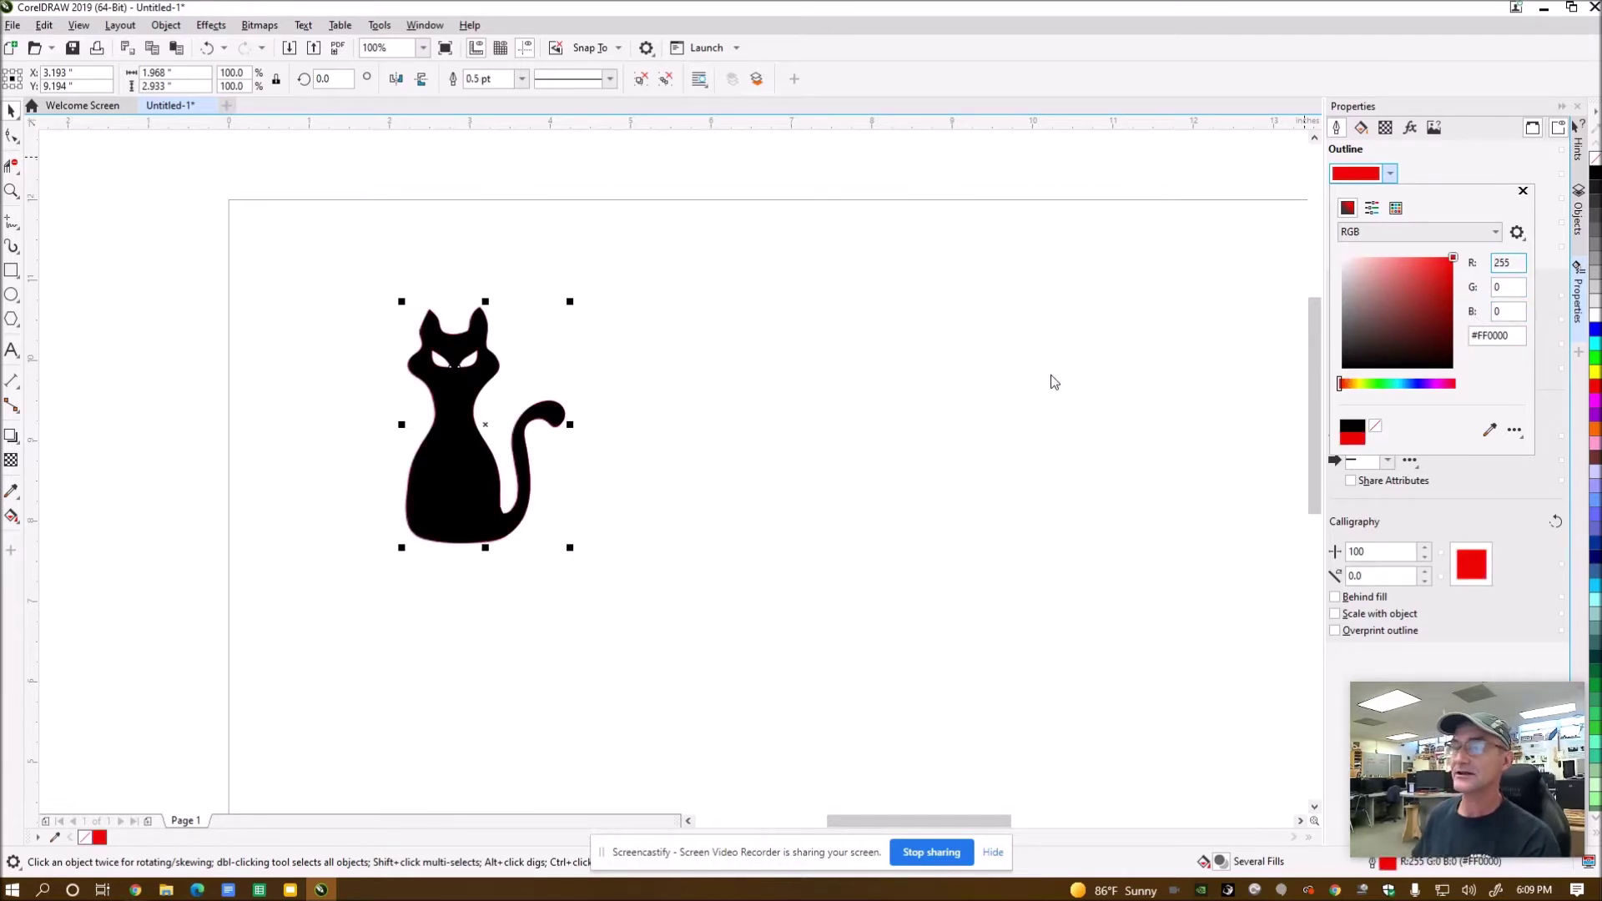
pyautogui.click(1050, 382)
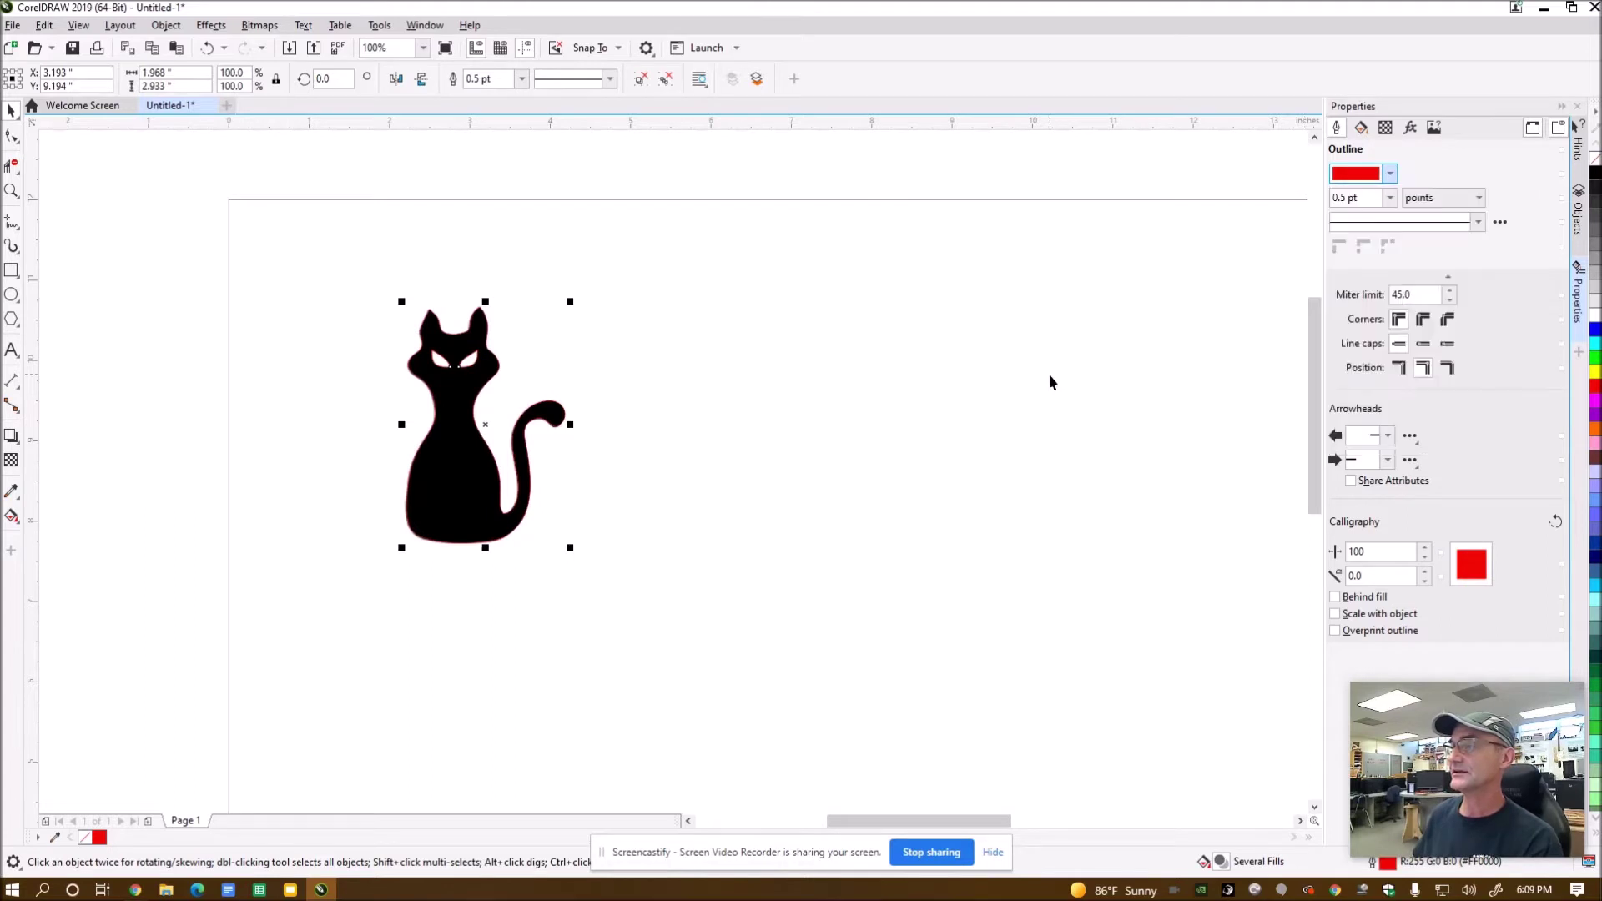
pyautogui.click(1389, 197)
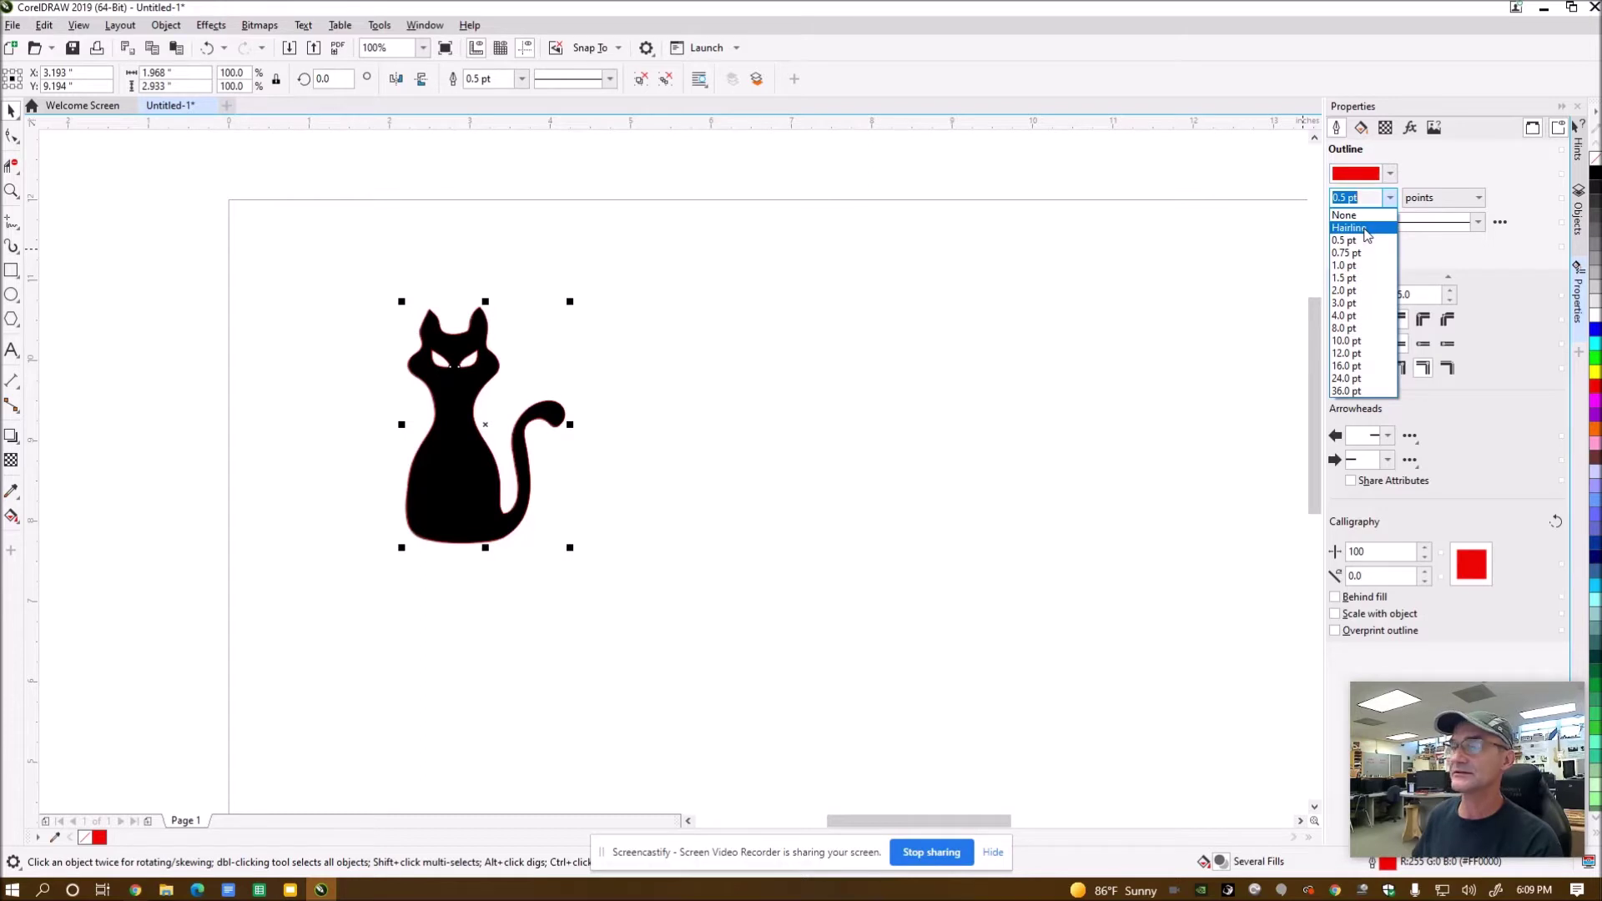
pyautogui.click(1349, 227)
# Move the traced cat to the right of the original bitmap and remove its fill
pyautogui.moveTo(478, 433); pyautogui.dragTo(683, 433)
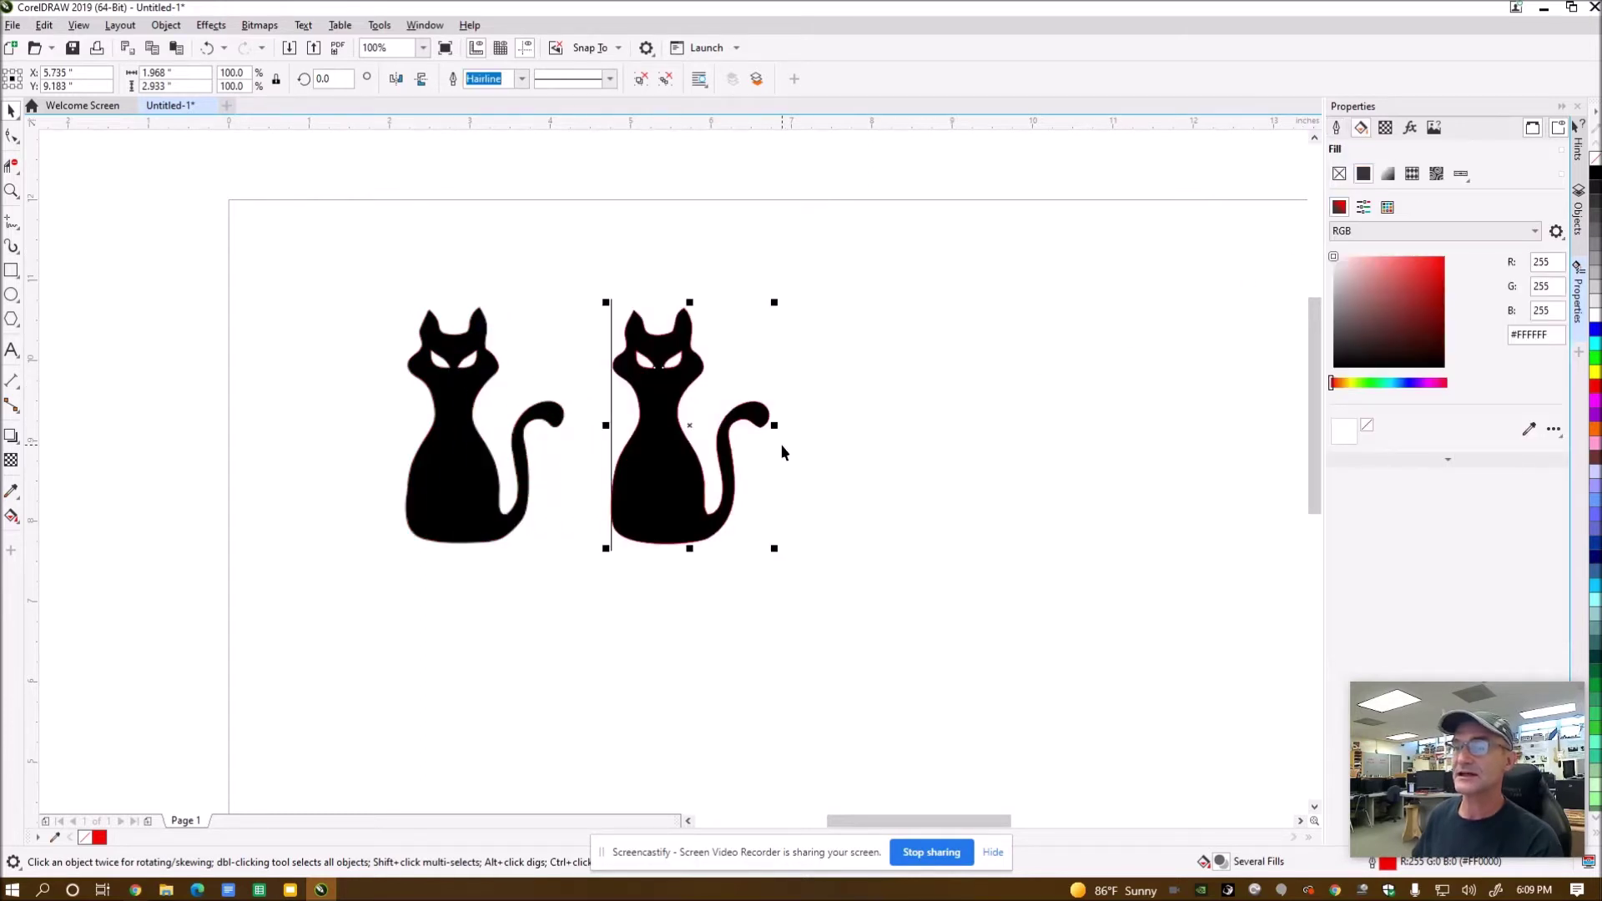
pyautogui.click(1338, 174)
pyautogui.click(892, 392)
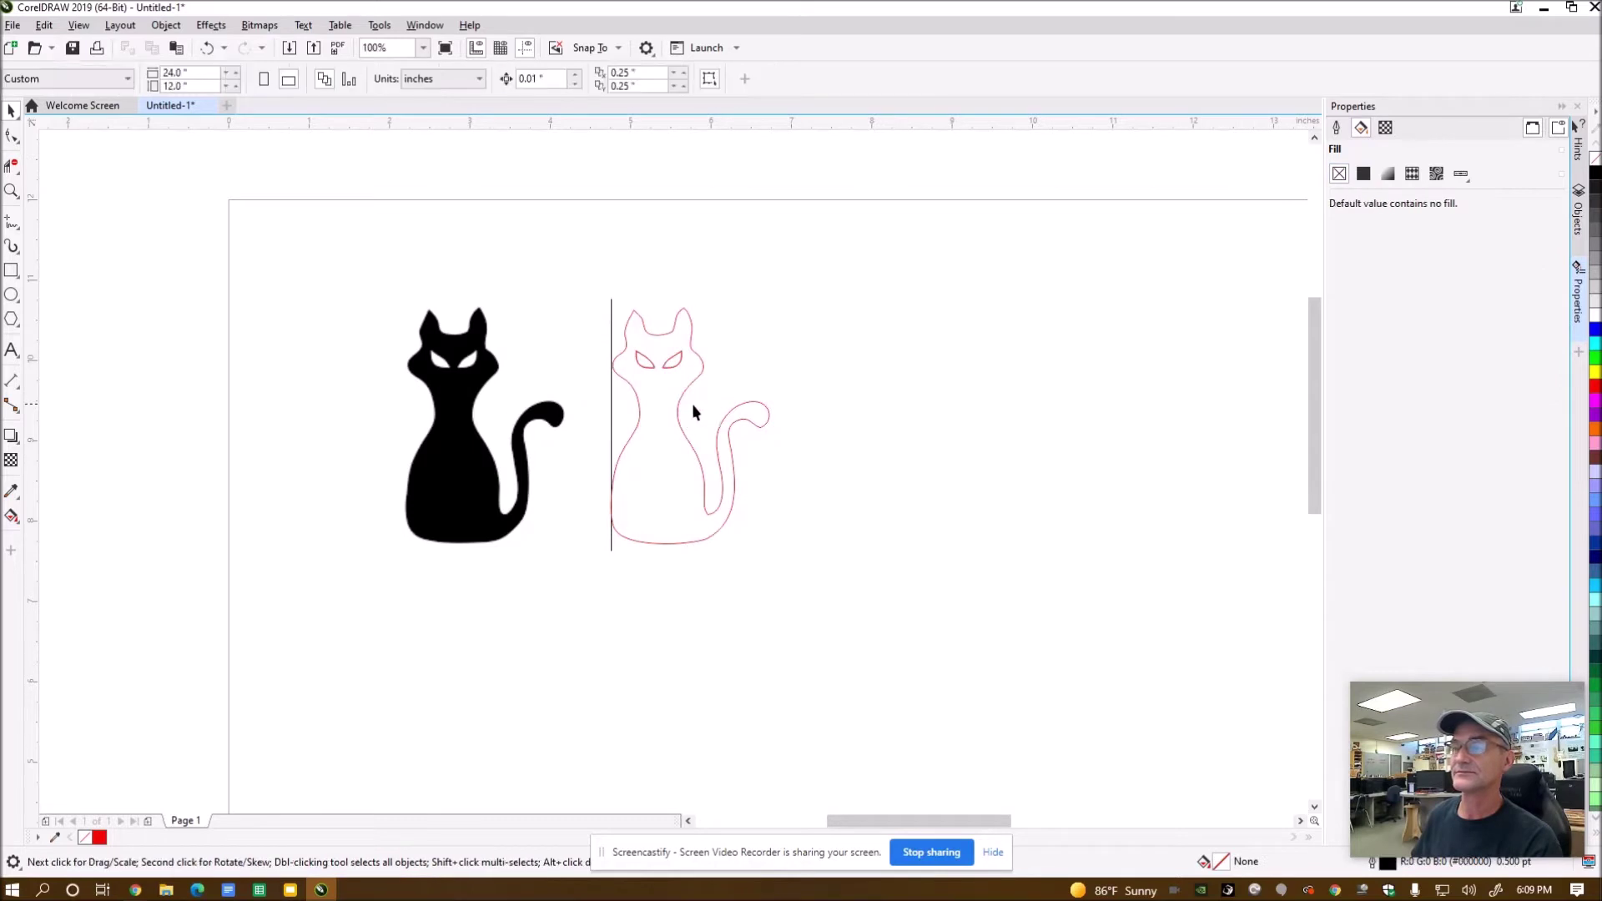
# Delete the original cat bitmap, leaving only the traced outline on the page
pyautogui.click(613, 417)
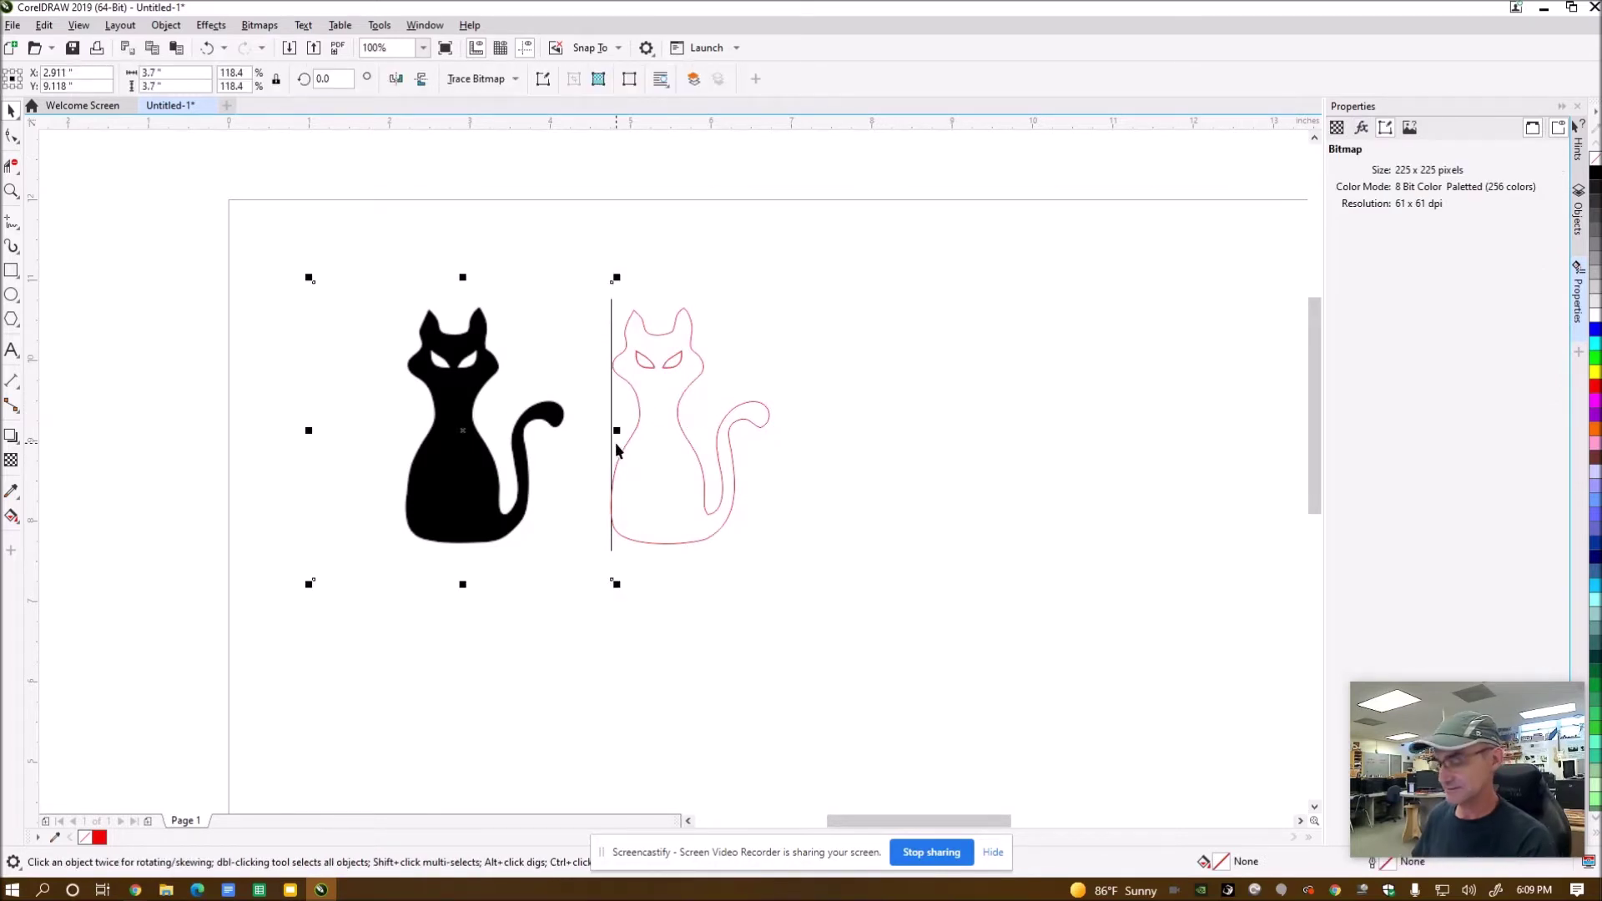
pyautogui.press('Delete')
pyautogui.click(617, 451)
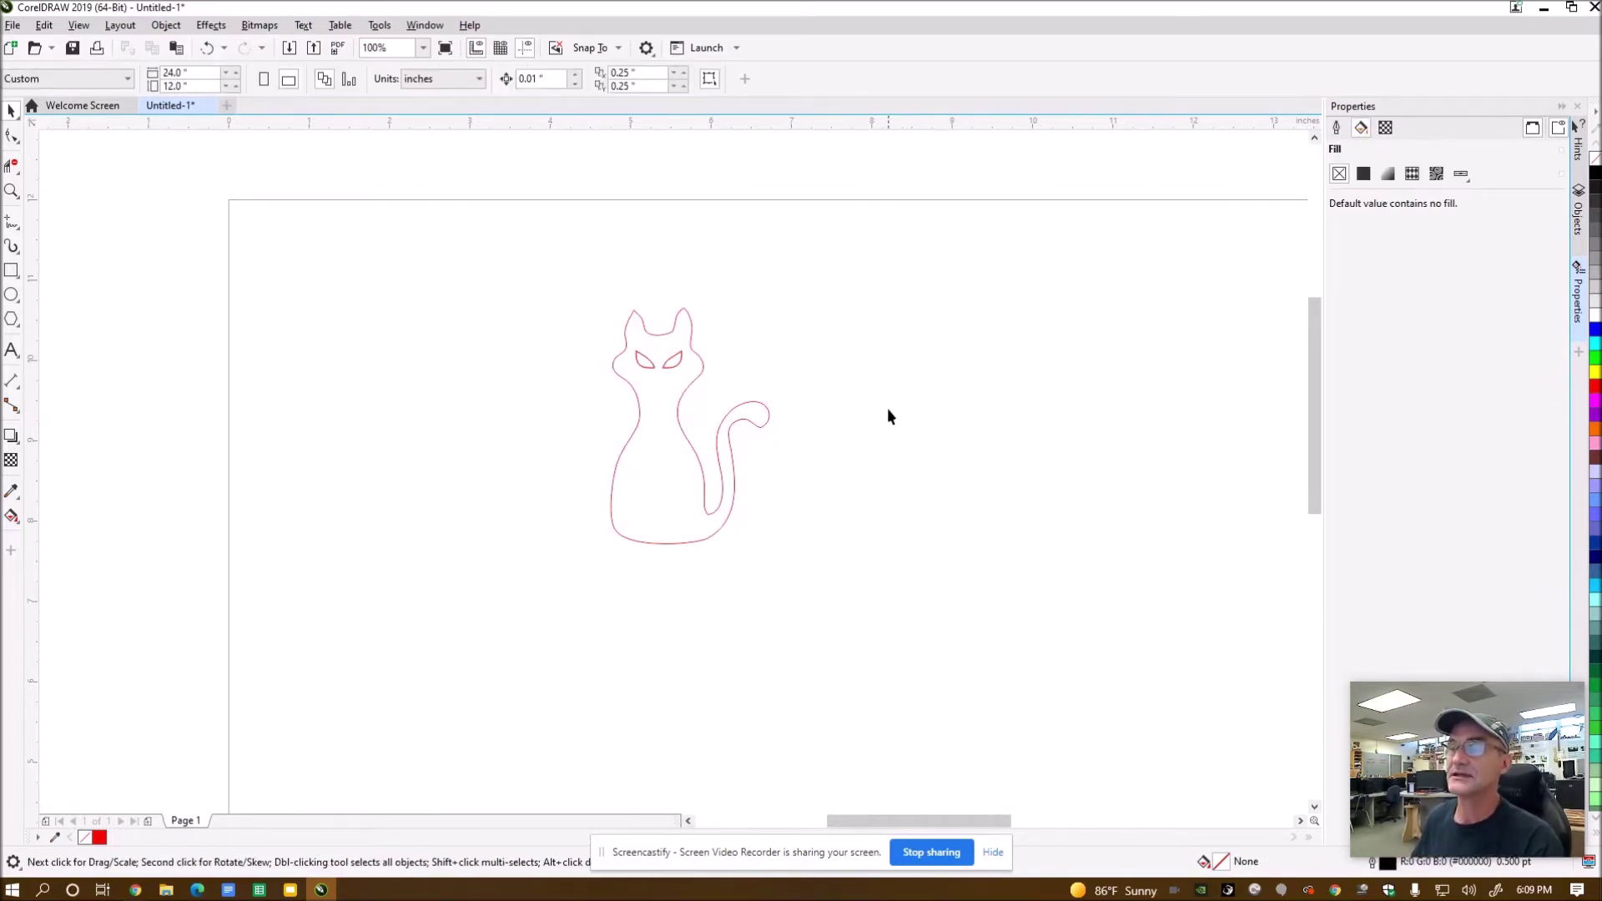
# Examine the traced cat up close and check its outline colour and width
pyautogui.scroll(2, 888, 407)
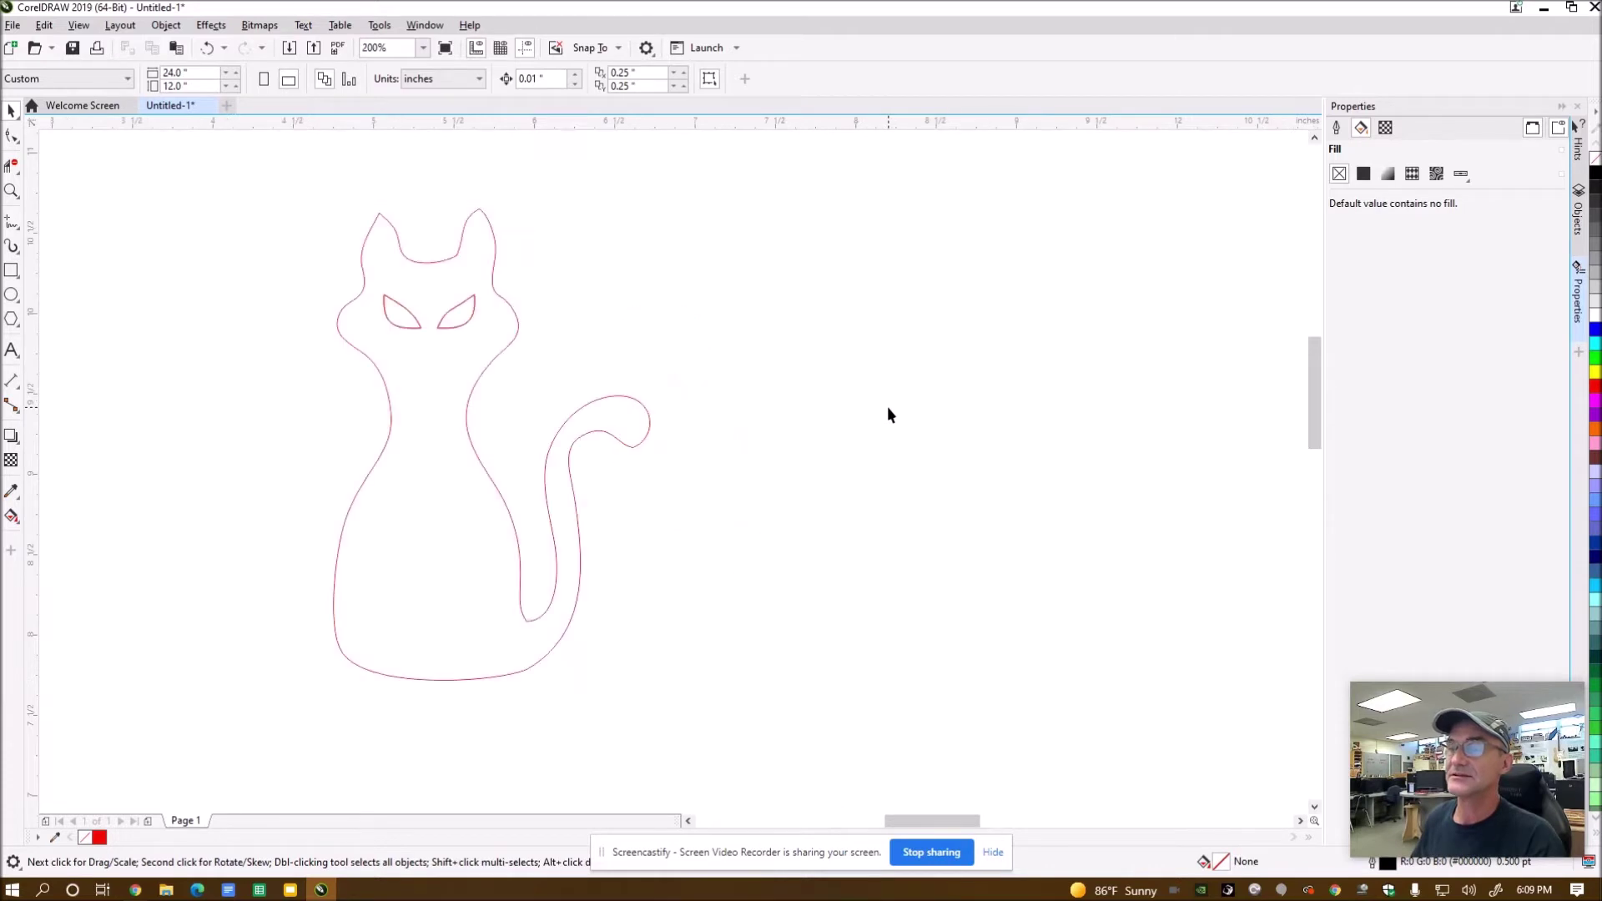
pyautogui.click(421, 325)
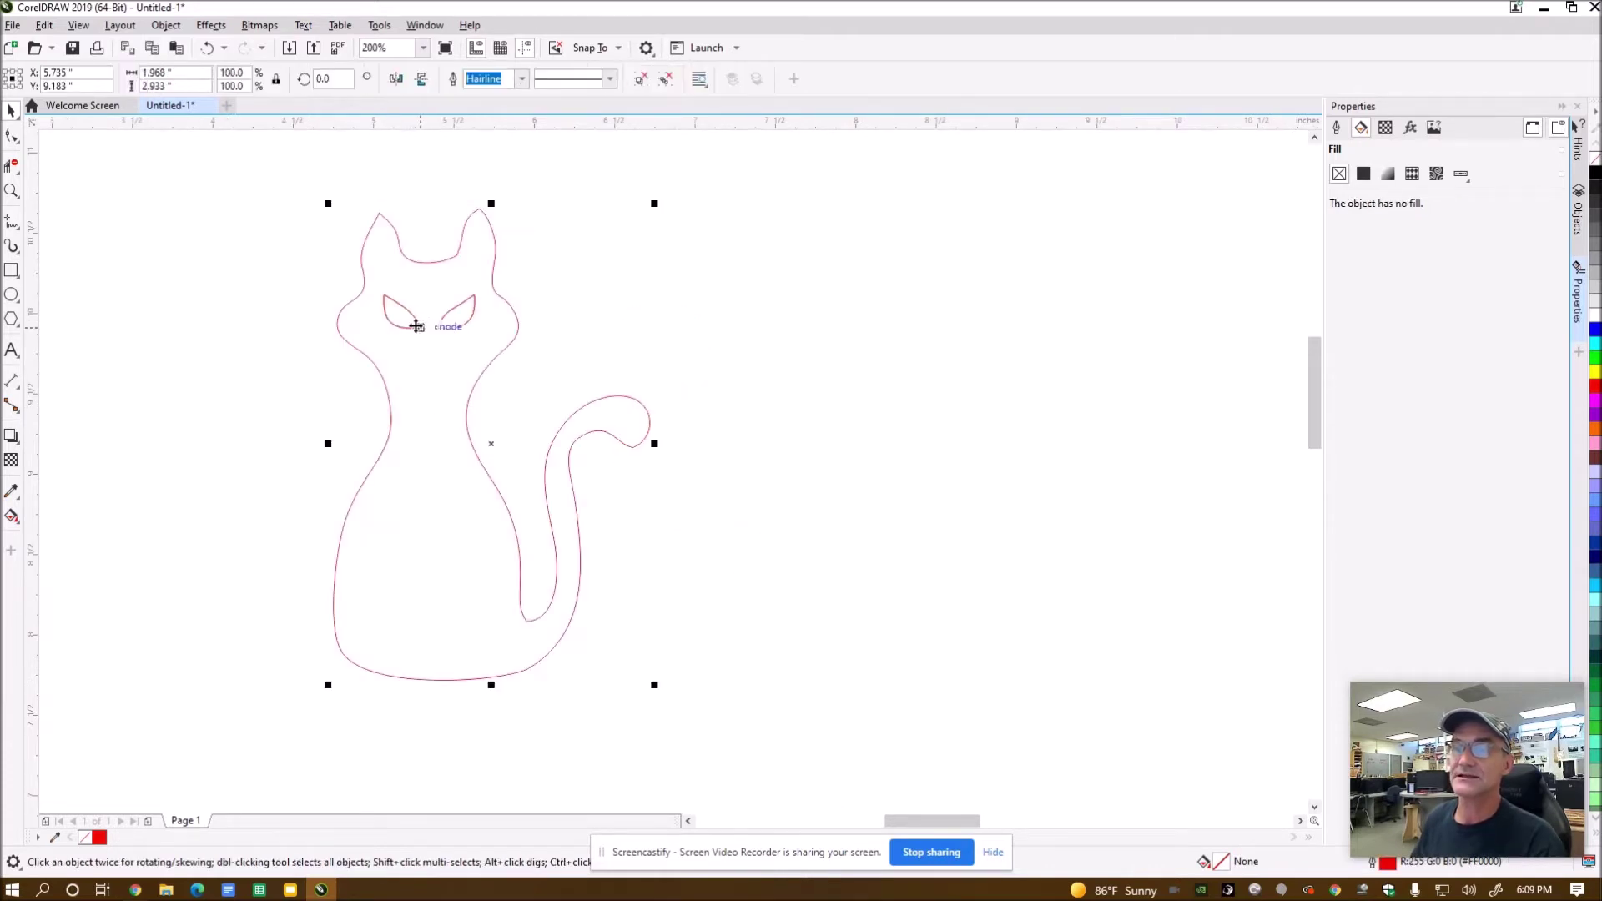
pyautogui.click(1336, 129)
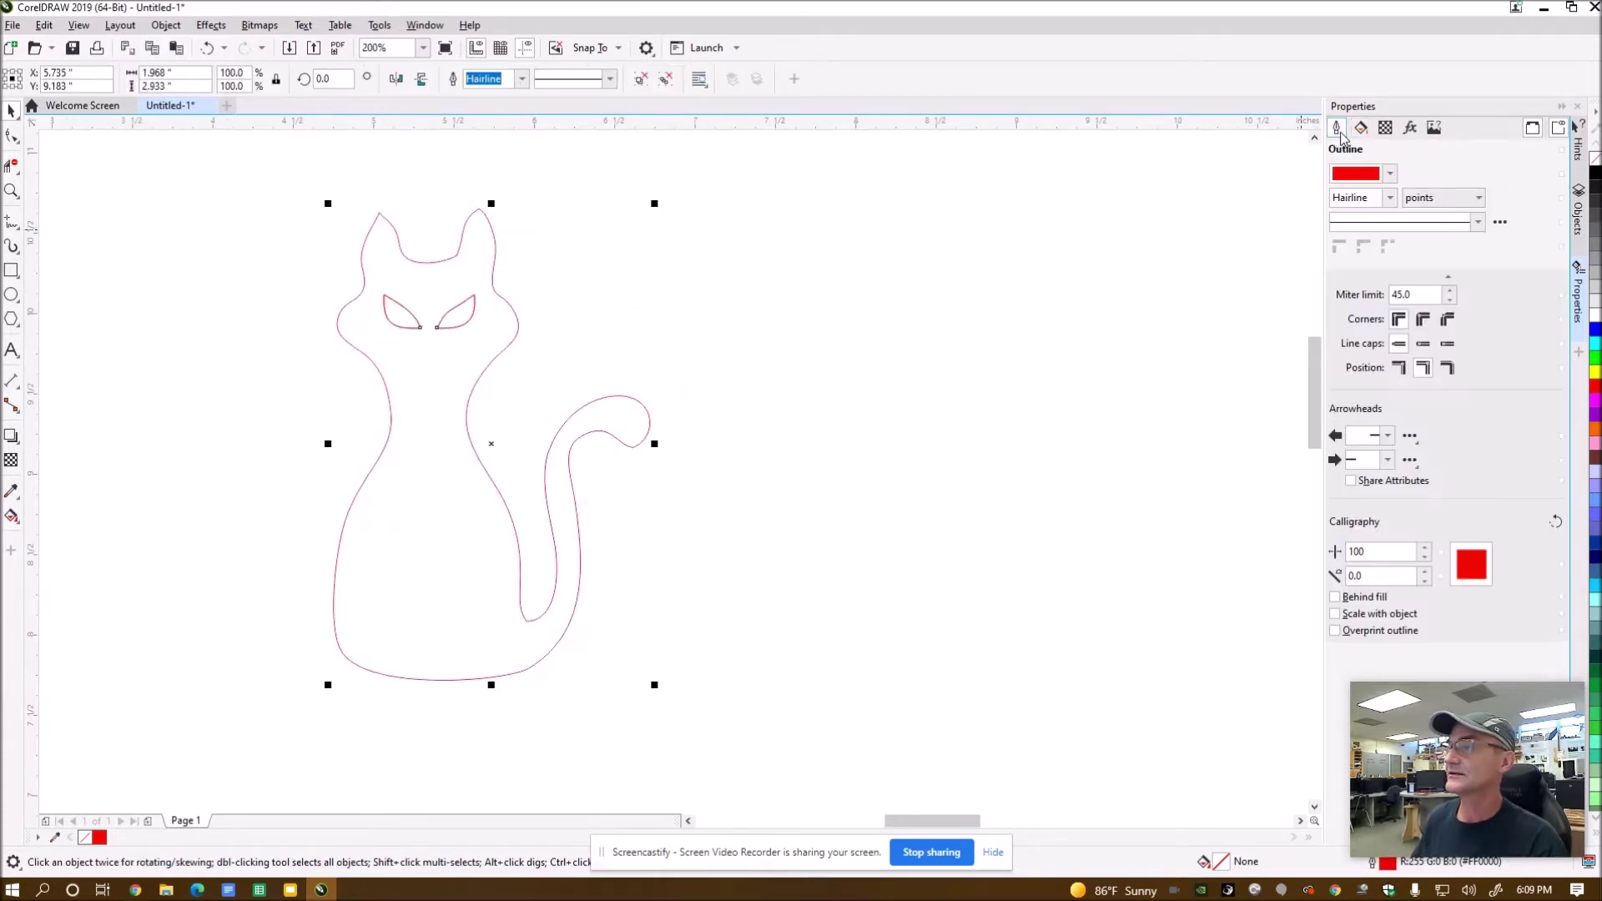
pyautogui.click(1391, 174)
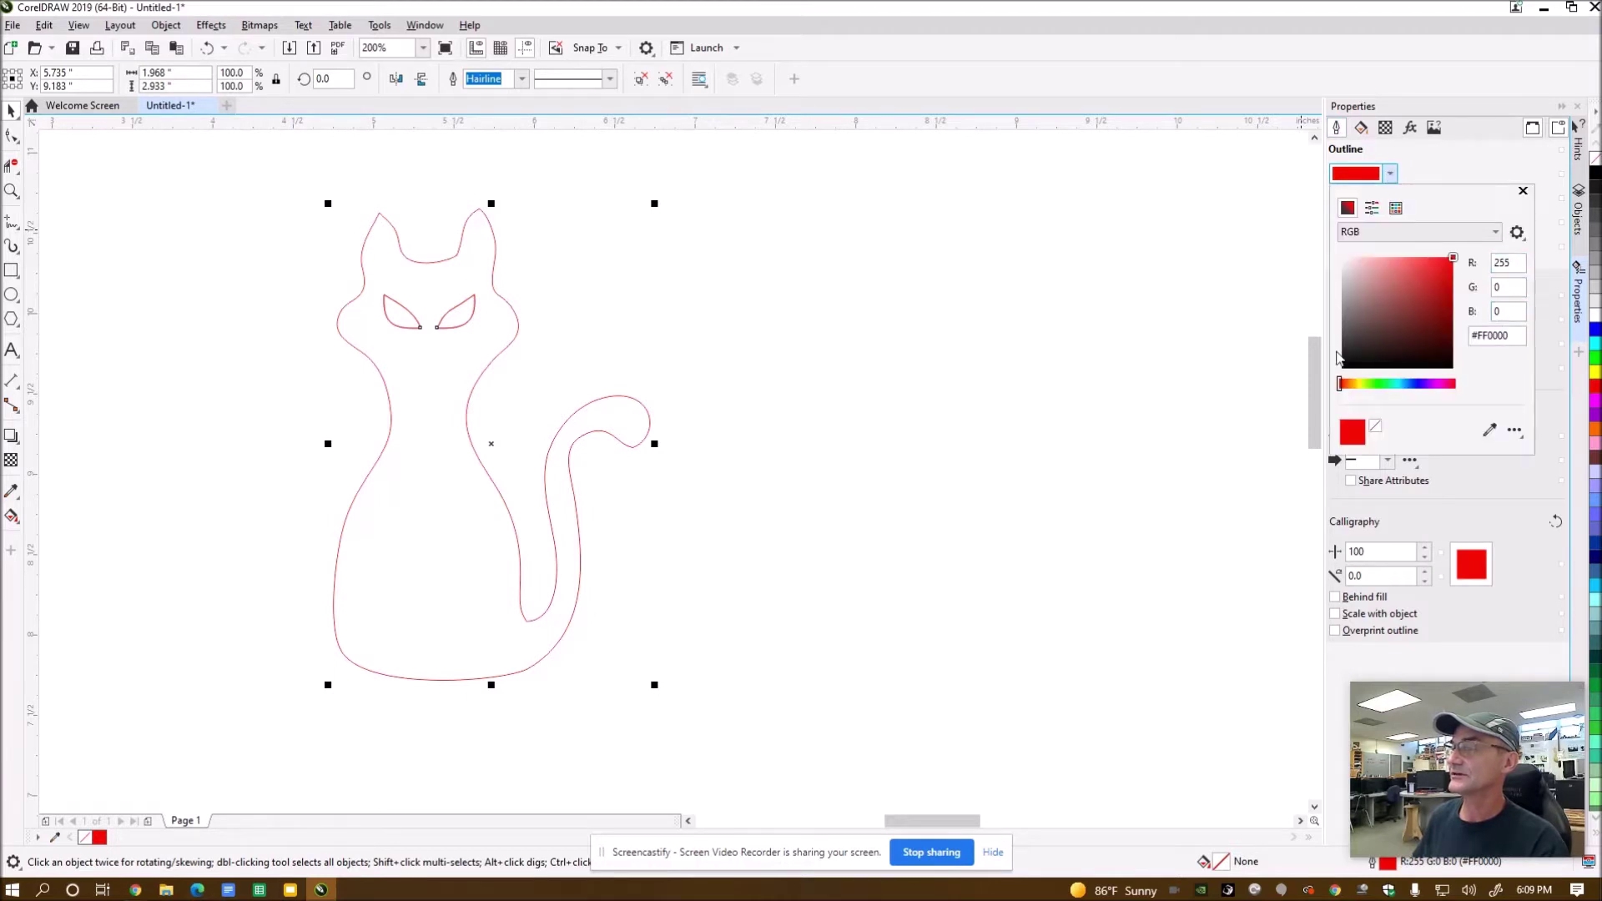
pyautogui.click(1195, 337)
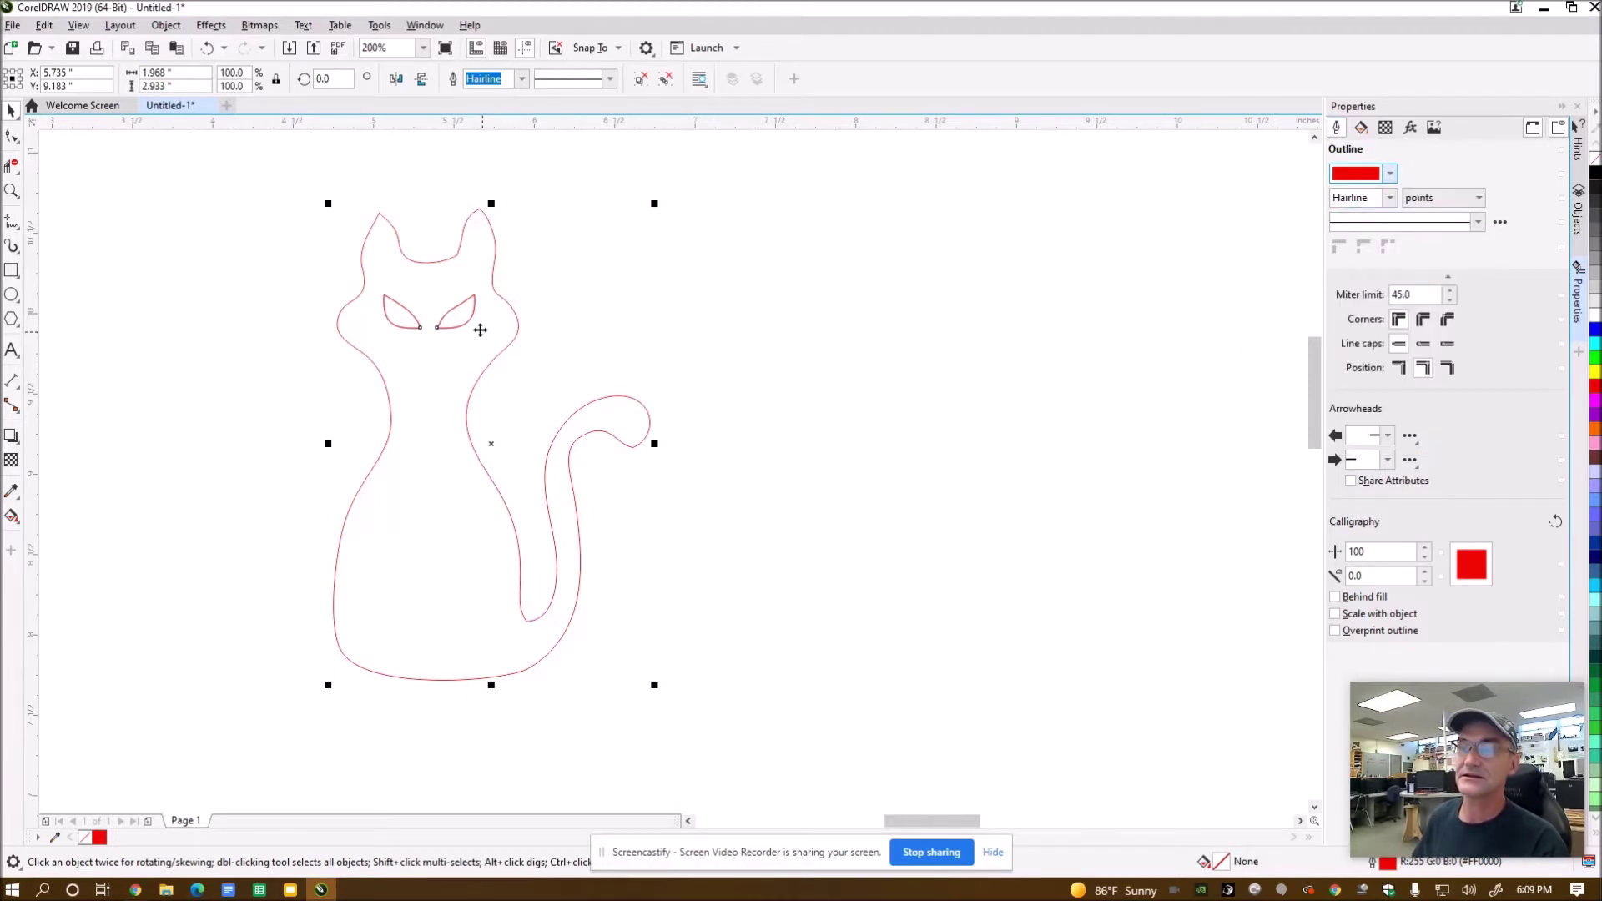
# Scale the cat outline down proportionally to a height of 2.05 inches, and further to about 1.16 by 1.72 inches
pyautogui.scroll(-2, 793, 400)
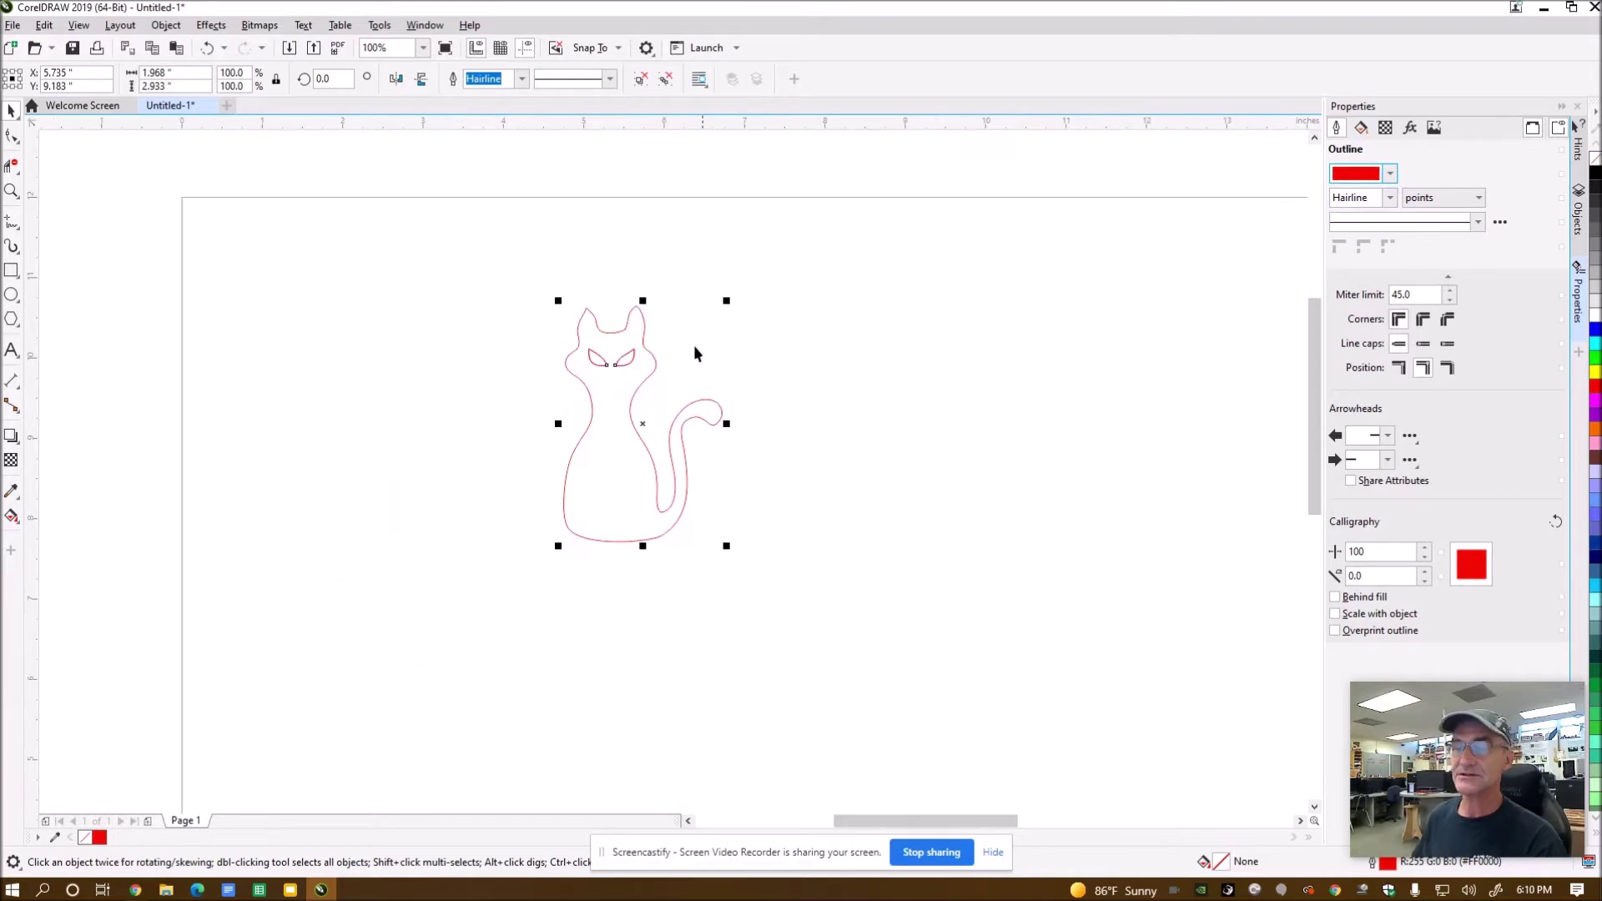
pyautogui.doubleClick(174, 86)
pyautogui.write('2.05')
pyautogui.press('Return')
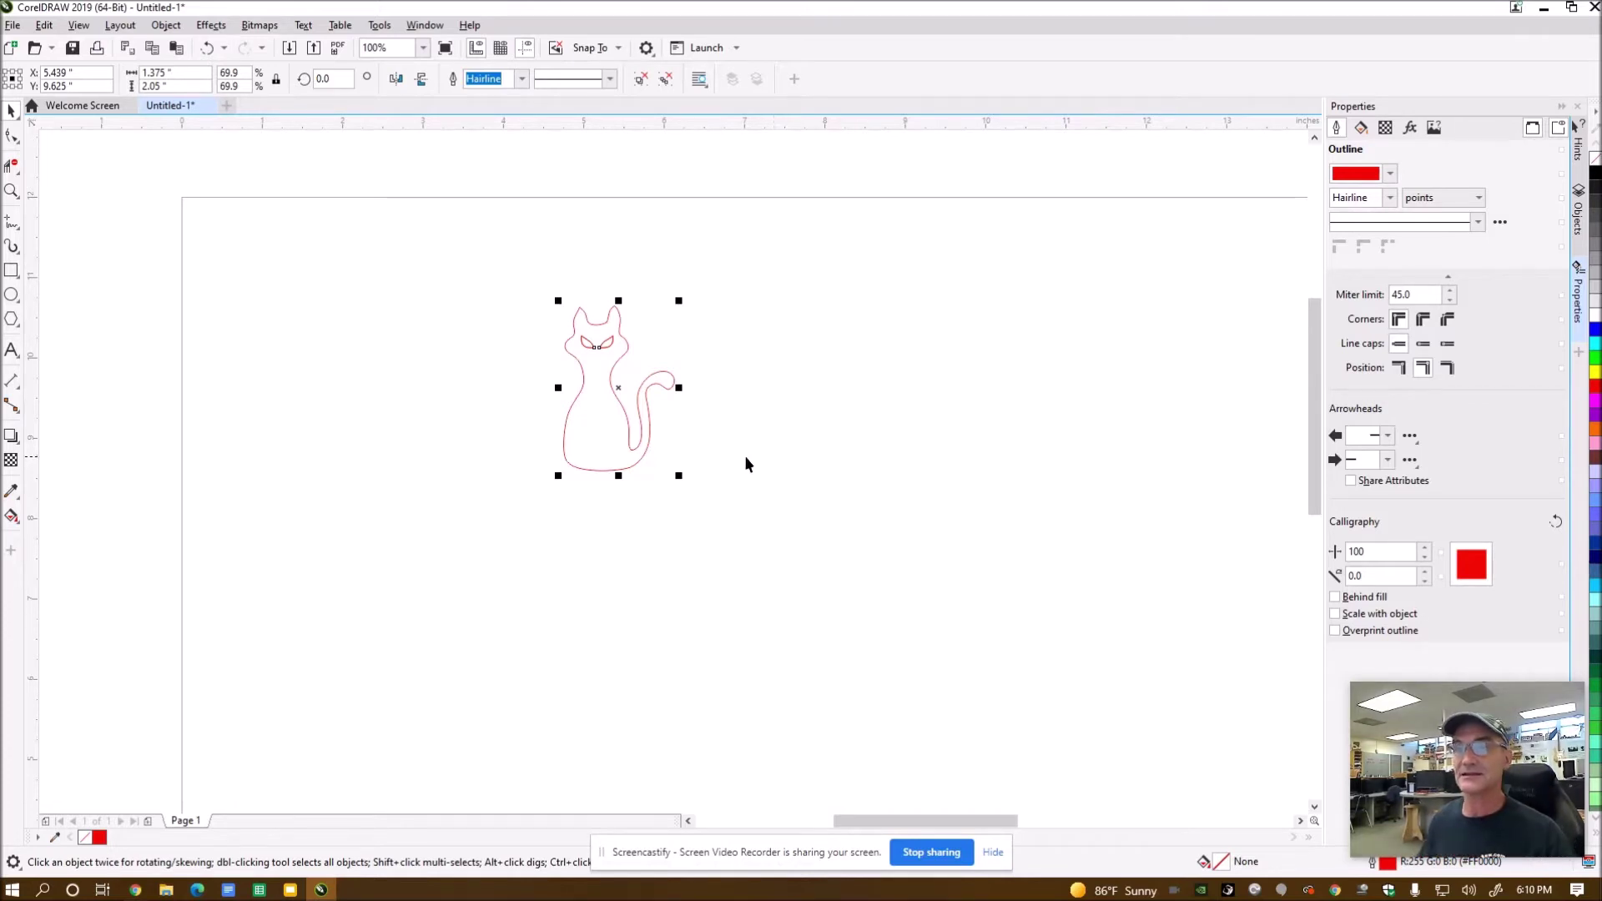
pyautogui.moveTo(682, 480); pyautogui.dragTo(664, 454)
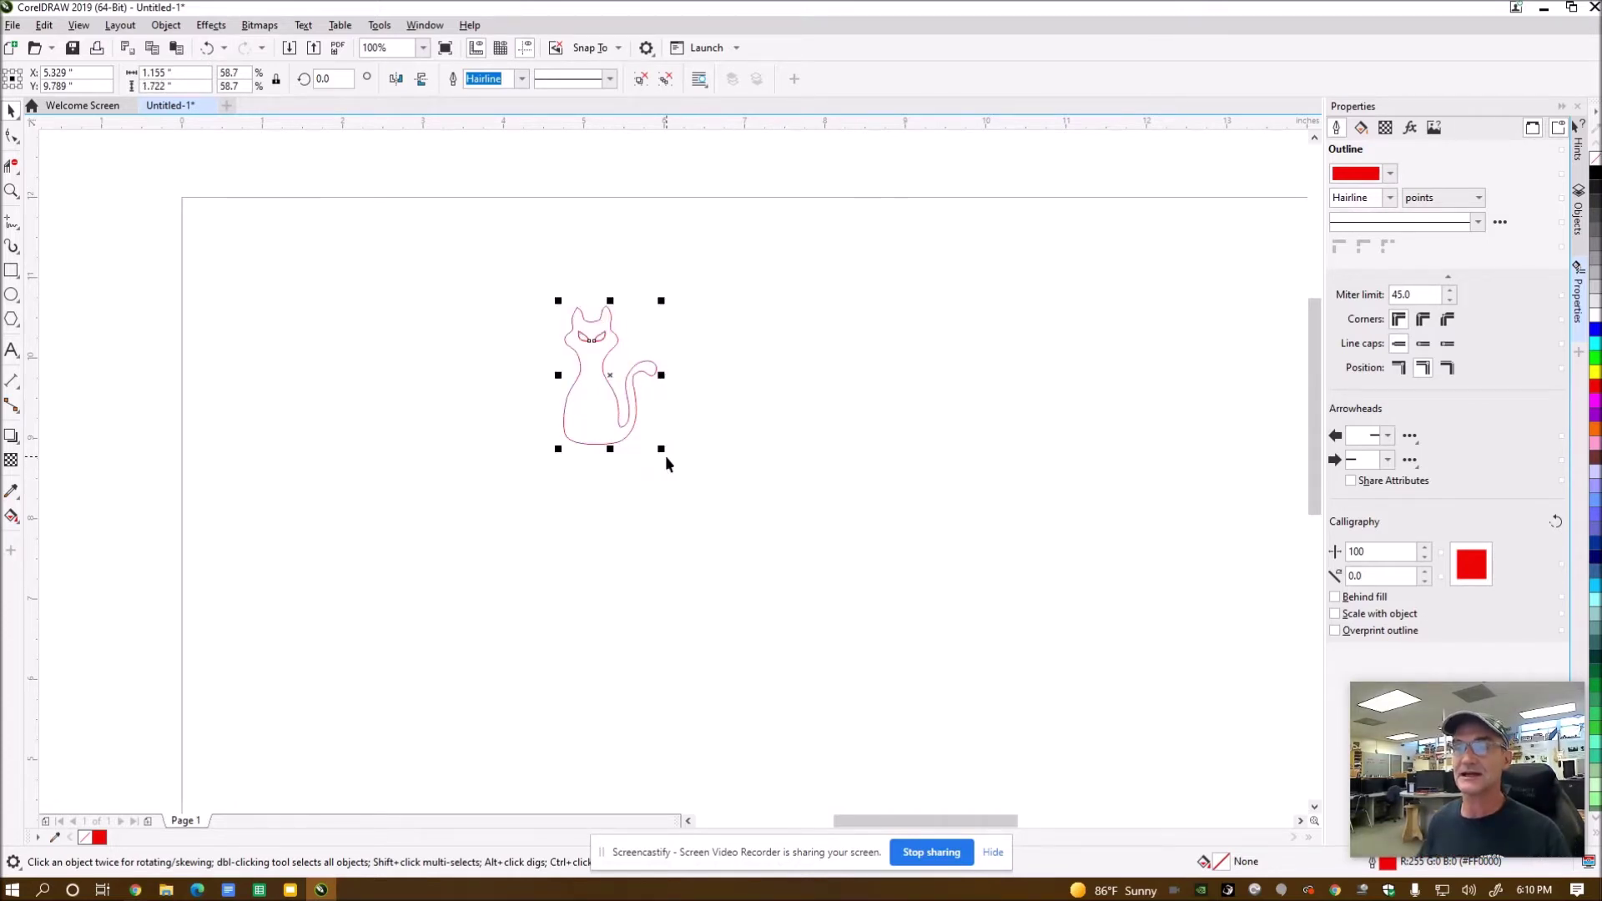
pyautogui.press('Escape')
# Draw a small circle about 0.1 inch across in the empty area above and left of the cat
pyautogui.scroll(2, 671, 333)
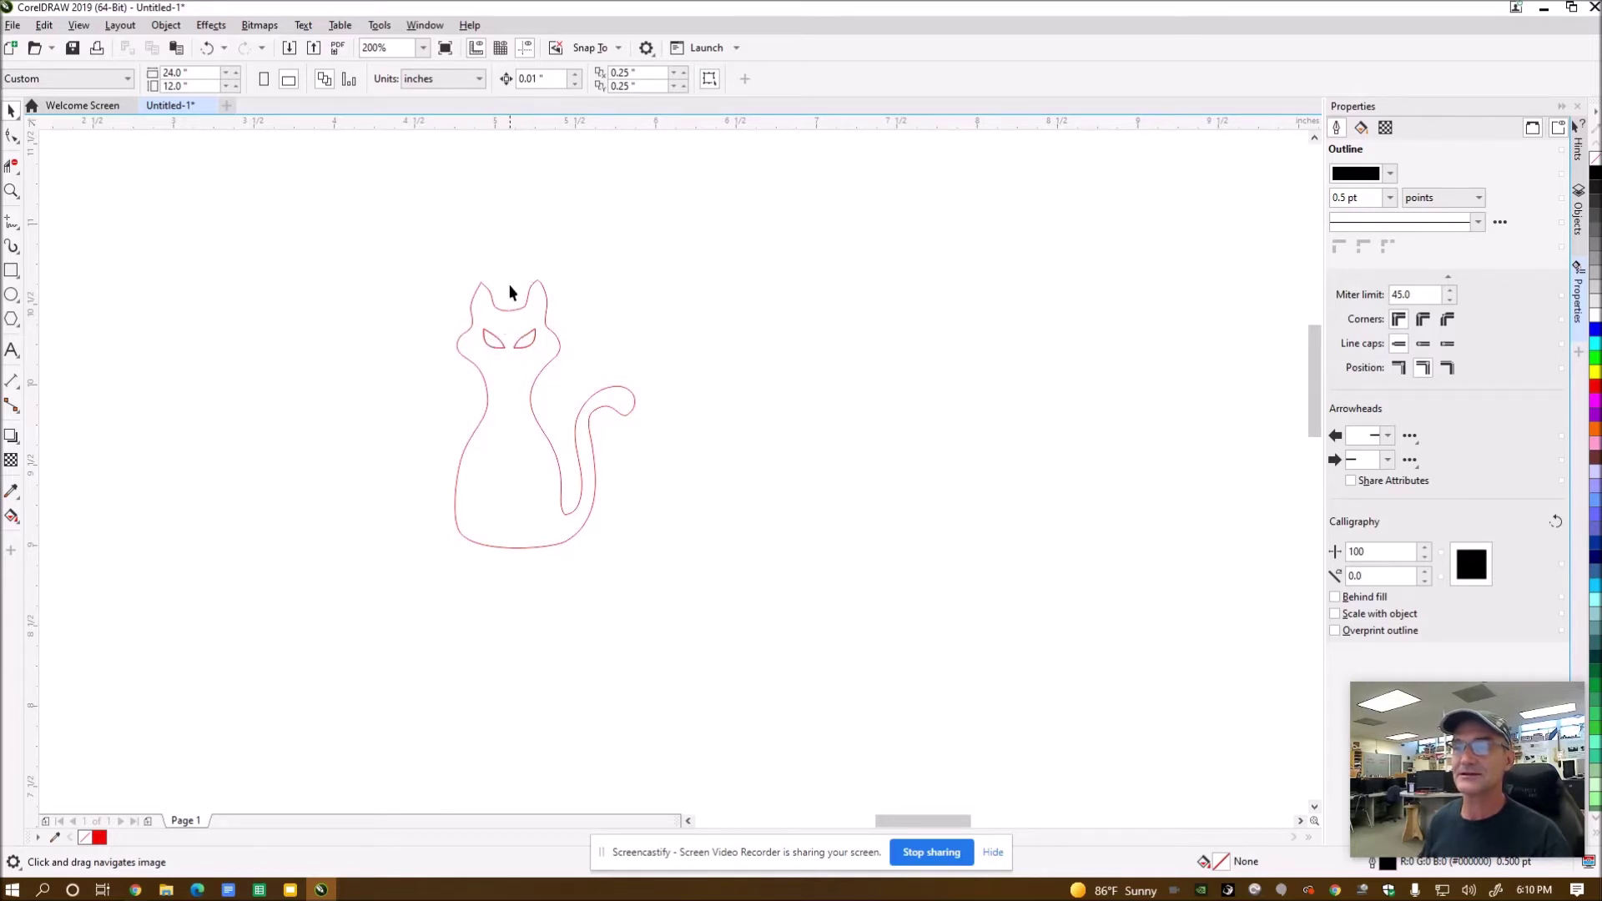
pyautogui.click(12, 296)
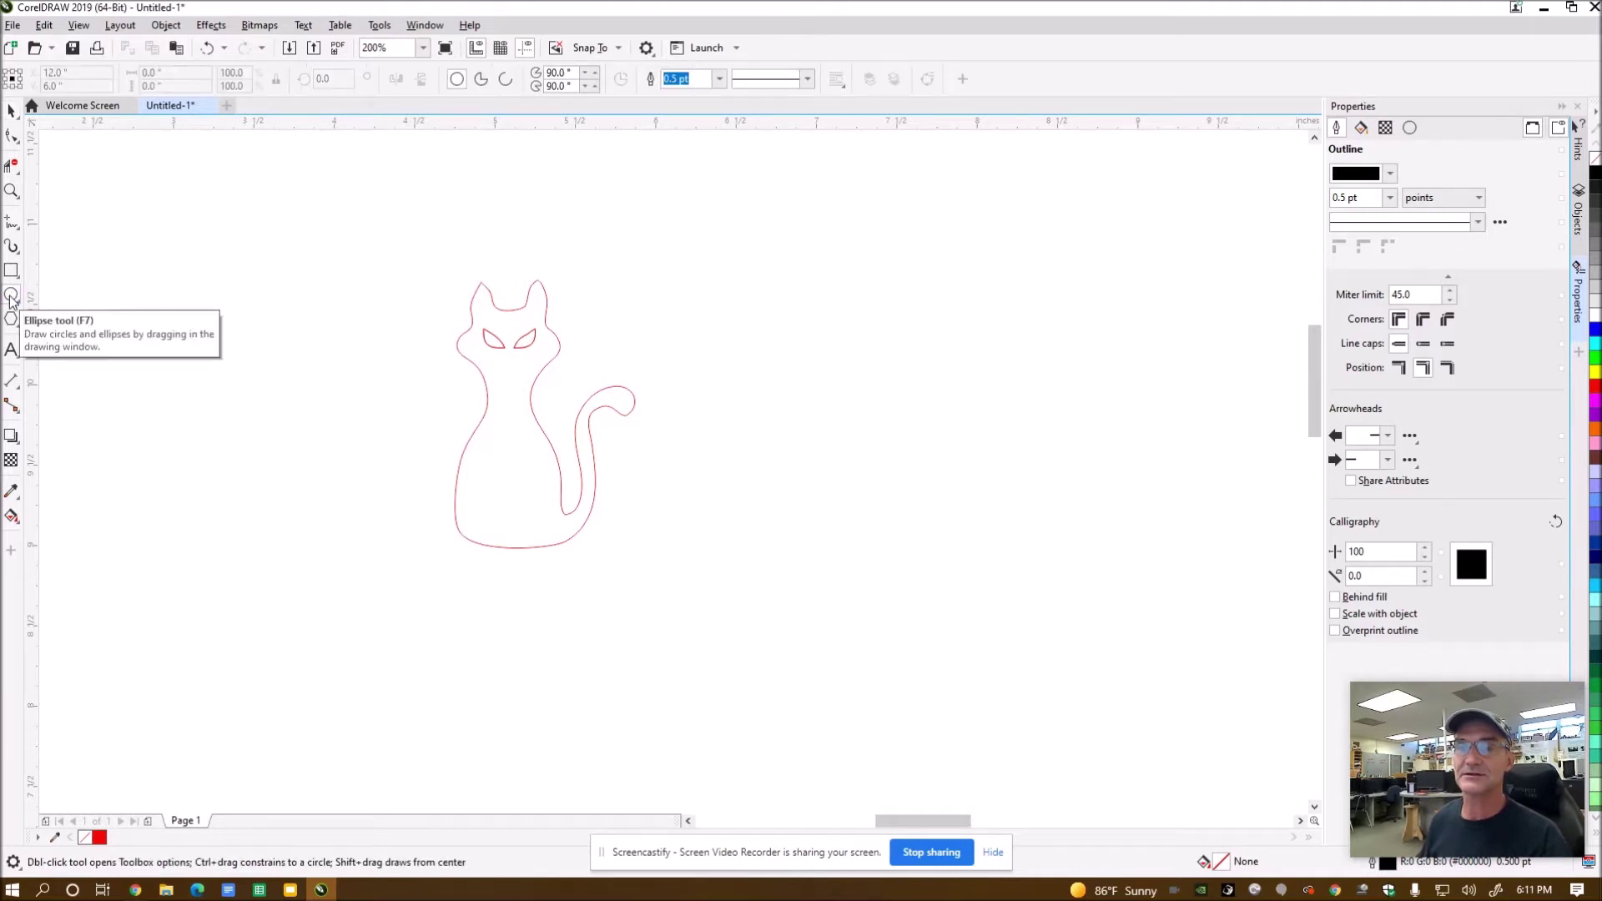
pyautogui.moveTo(327, 232); pyautogui.dragTo(343, 246)
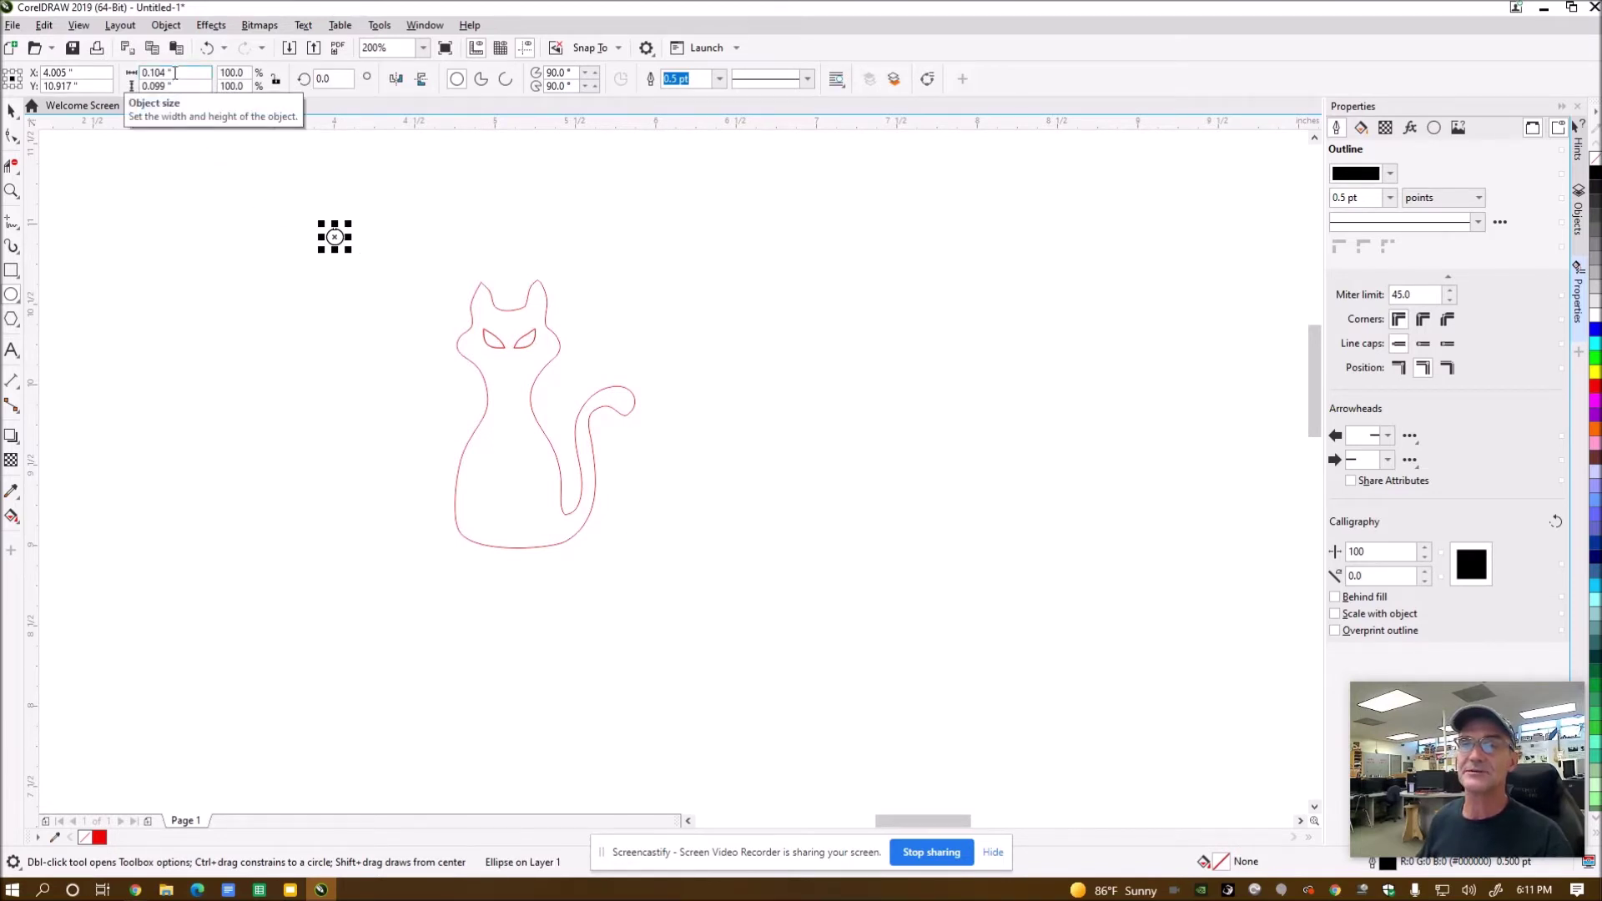
# Set the small circle's width and height to 0.125 inches each
pyautogui.moveTo(175, 73); pyautogui.dragTo(155, 74)
pyautogui.write('25')
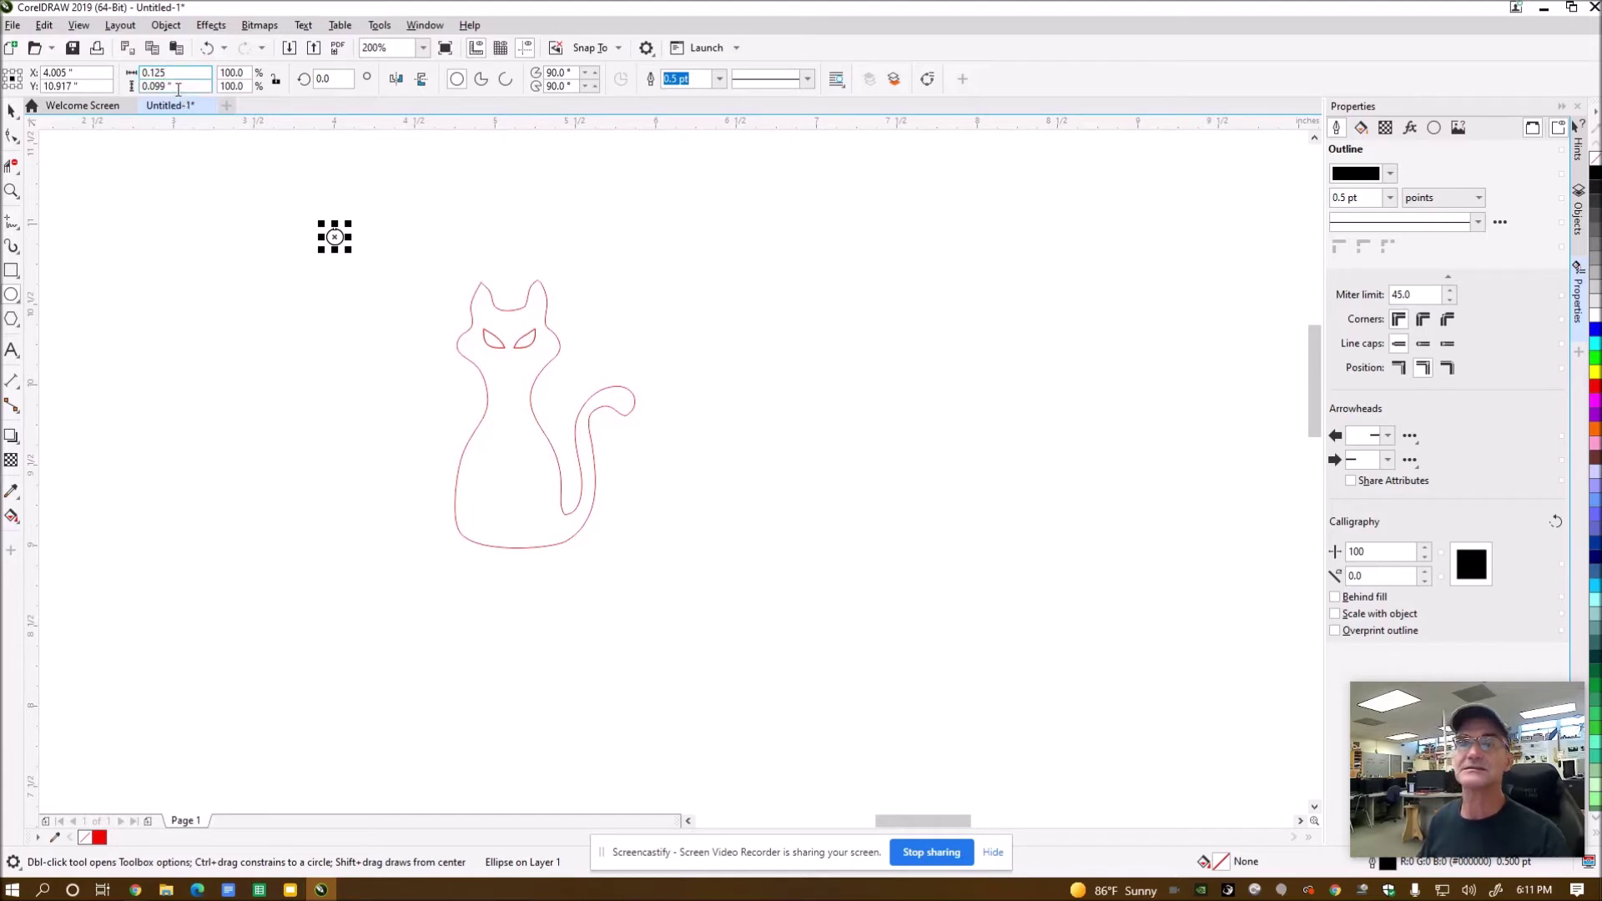
pyautogui.press('Tab')
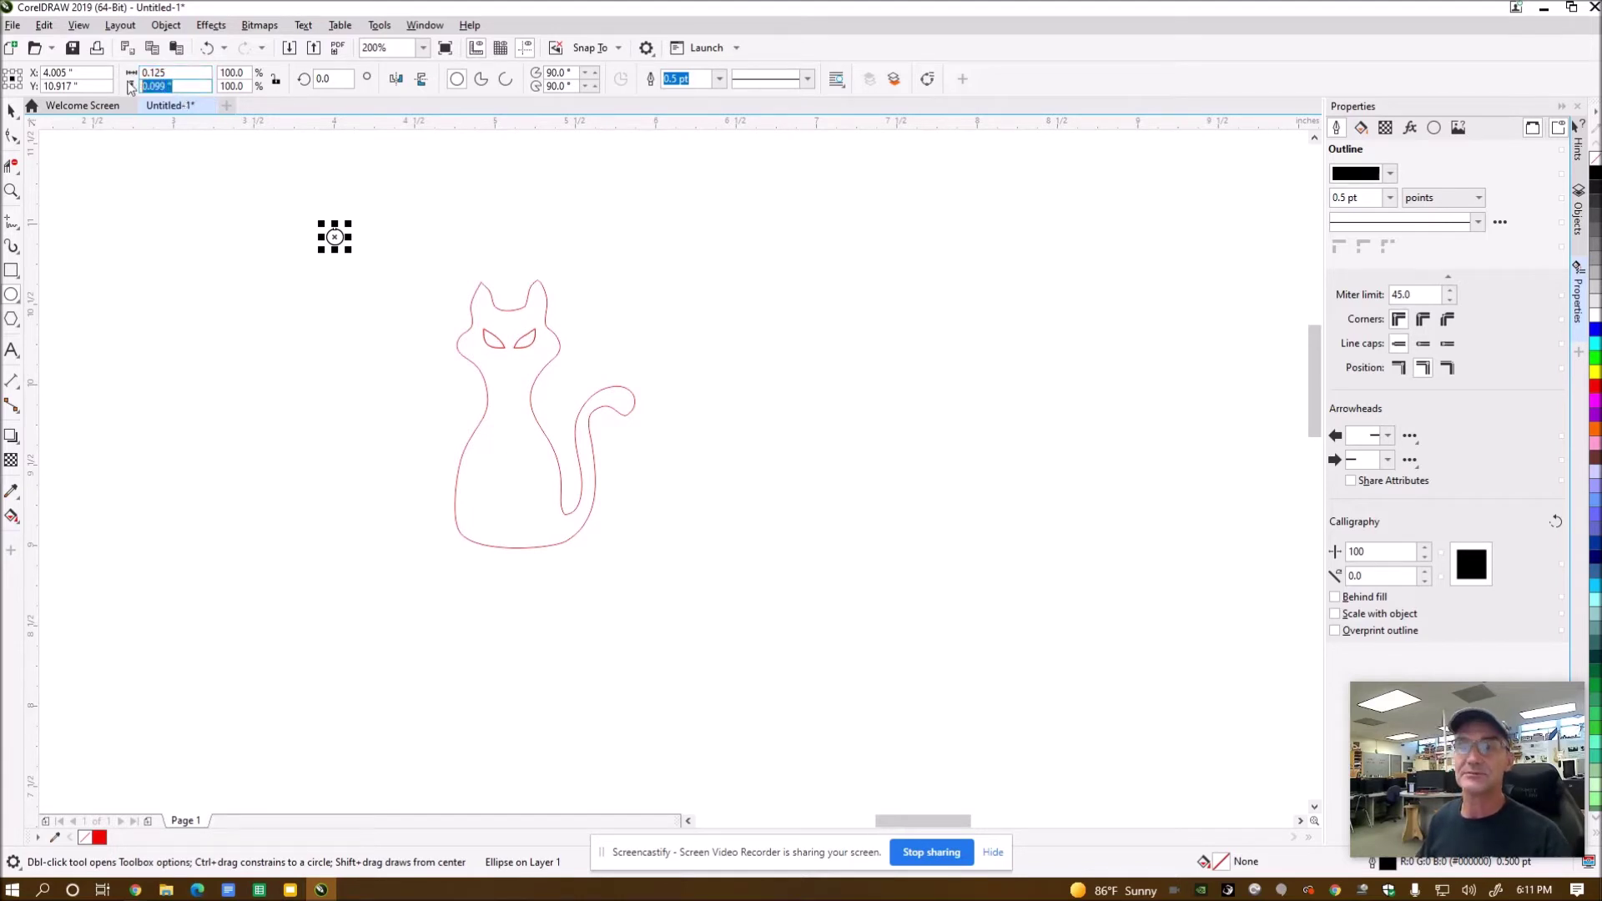
pyautogui.press('BackSpace')
pyautogui.write('.12')
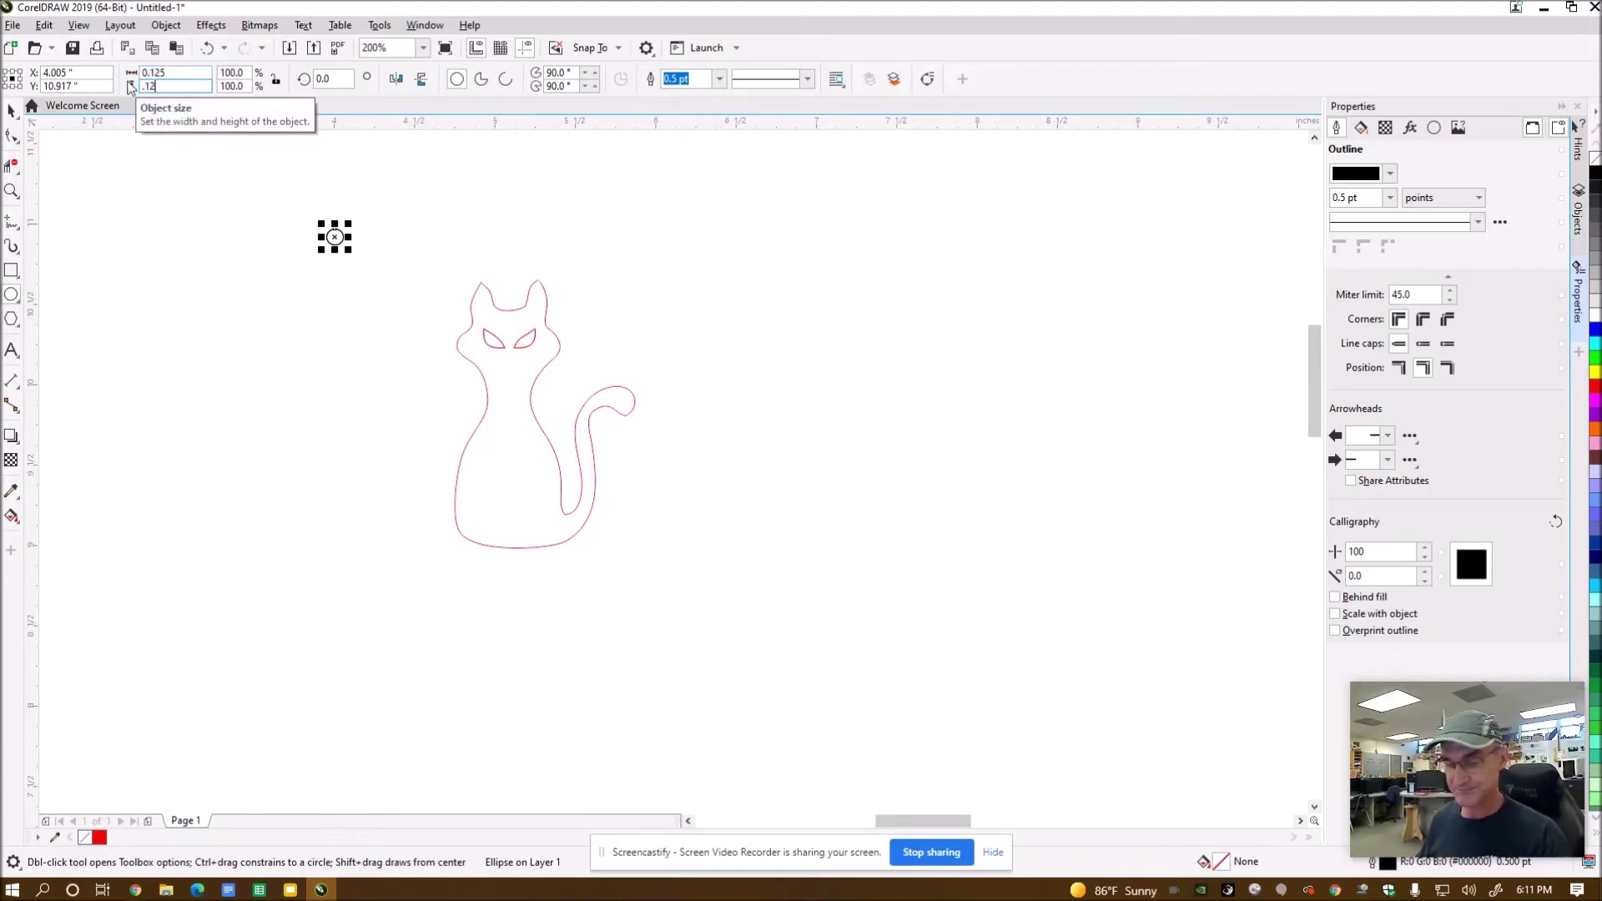
pyautogui.write('5')
pyautogui.press('Return')
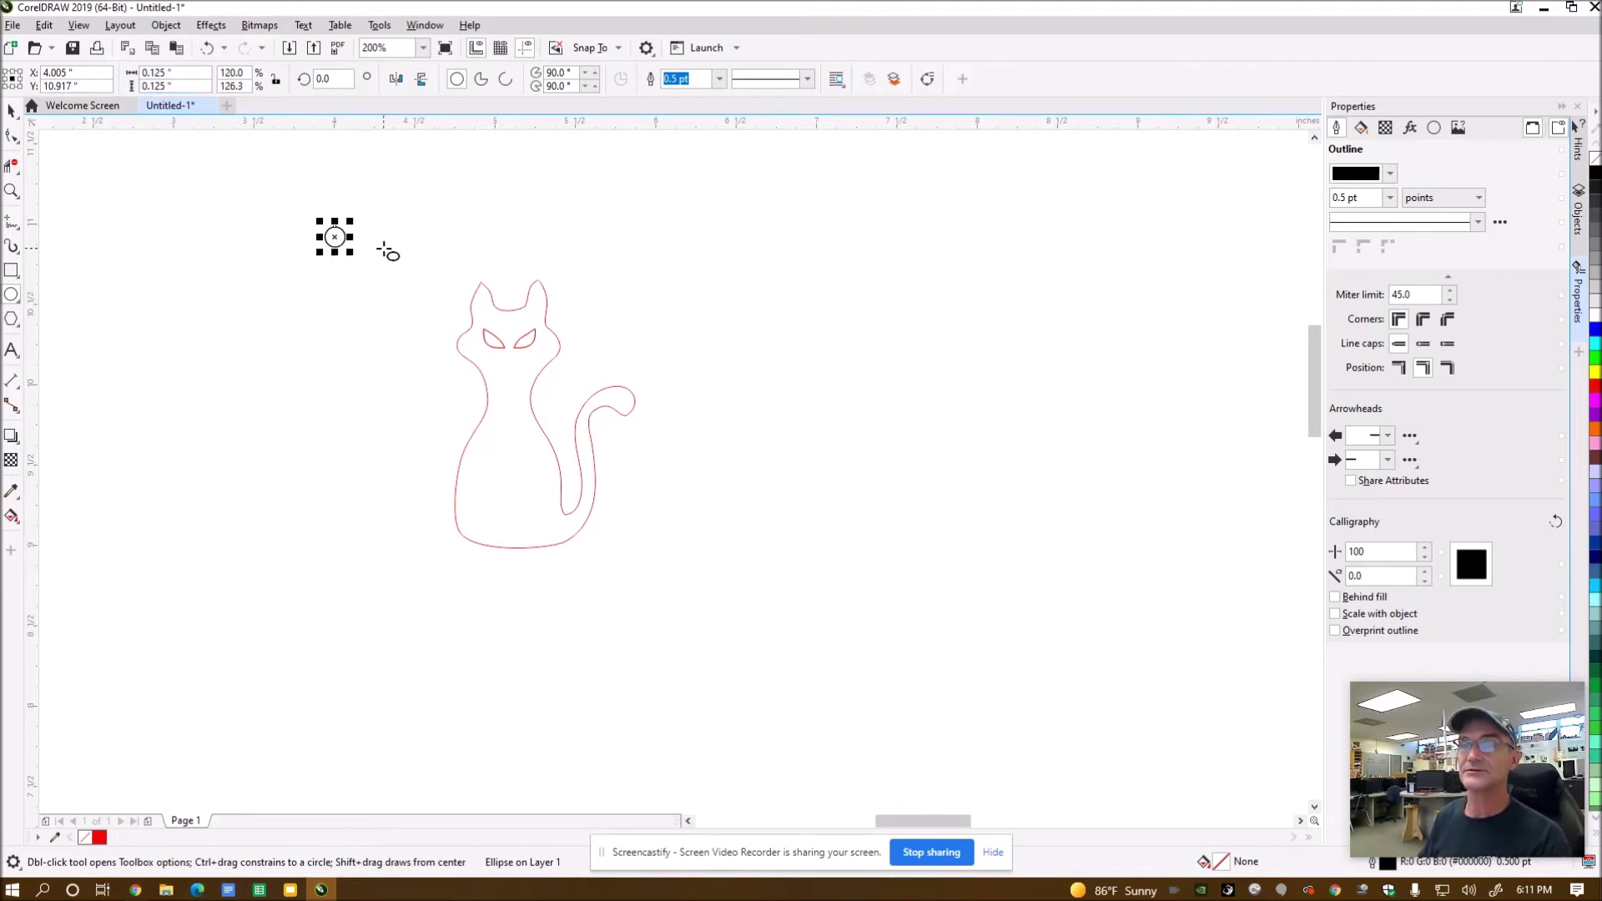
# Give the small circle a pure red outline (R 255, G 0, B 0) with Hairline width
pyautogui.click(1389, 173)
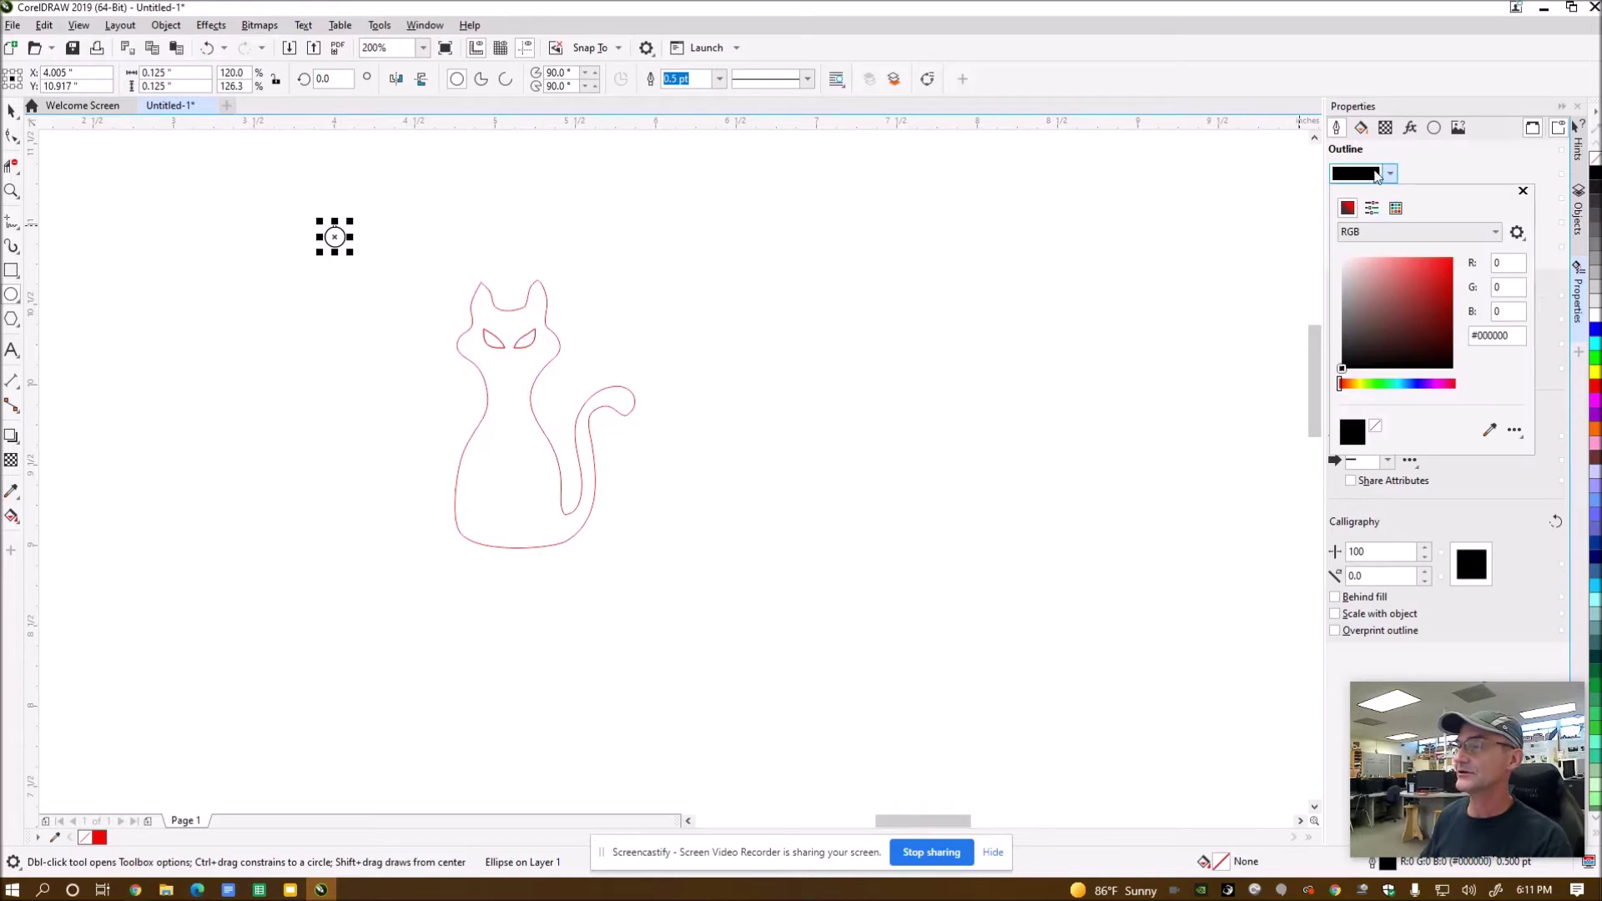
pyautogui.click(1492, 263)
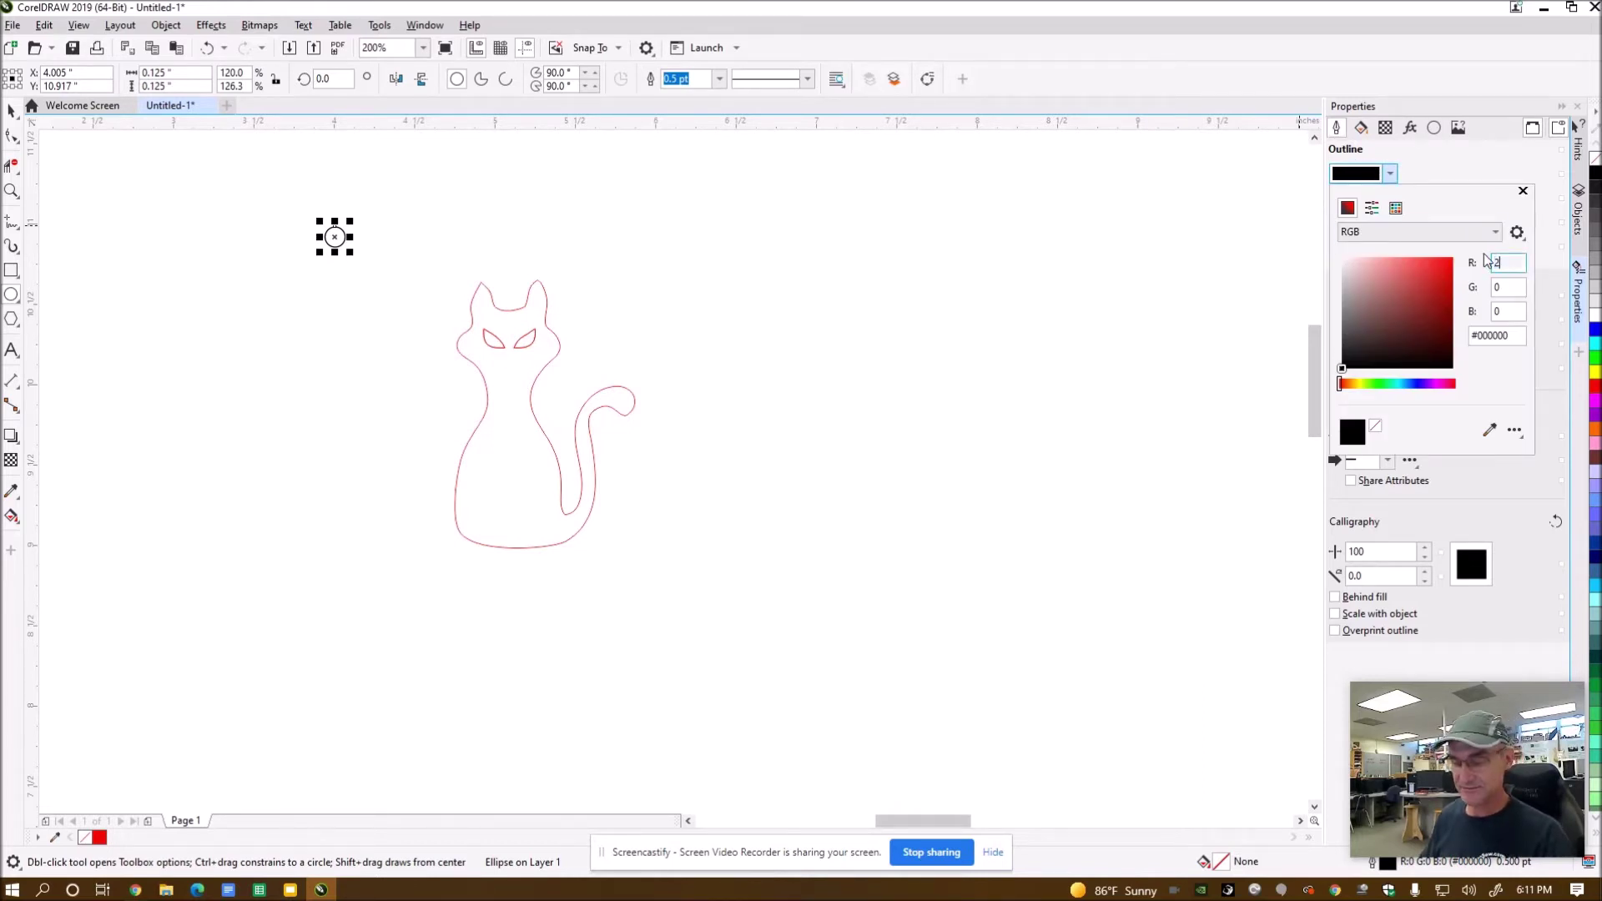
pyautogui.write('255')
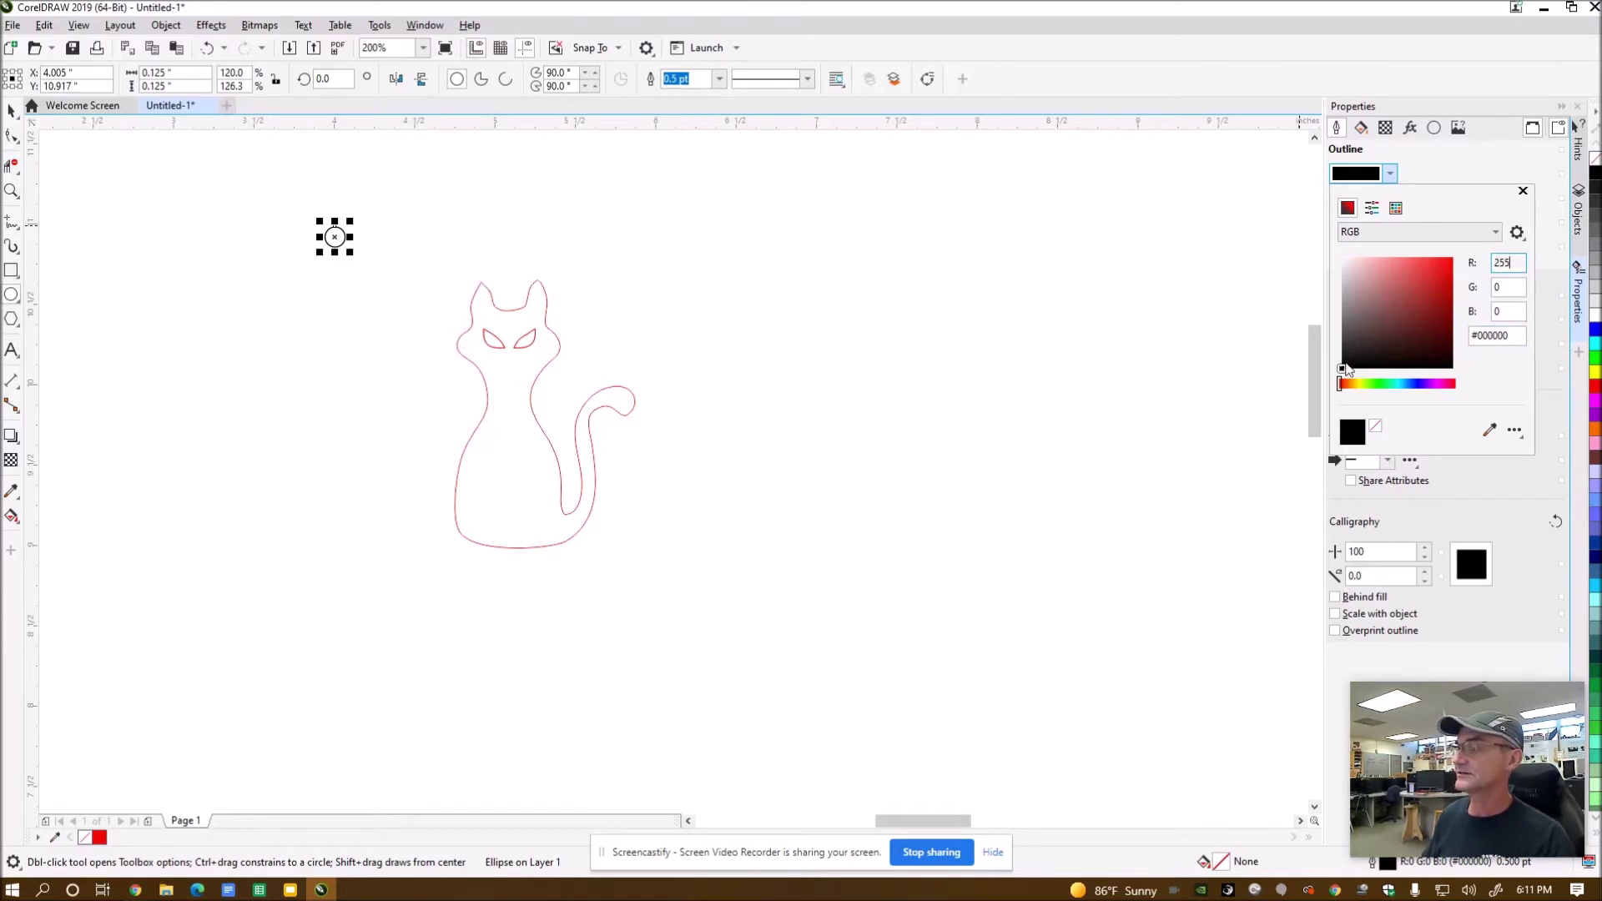
pyautogui.press('Return')
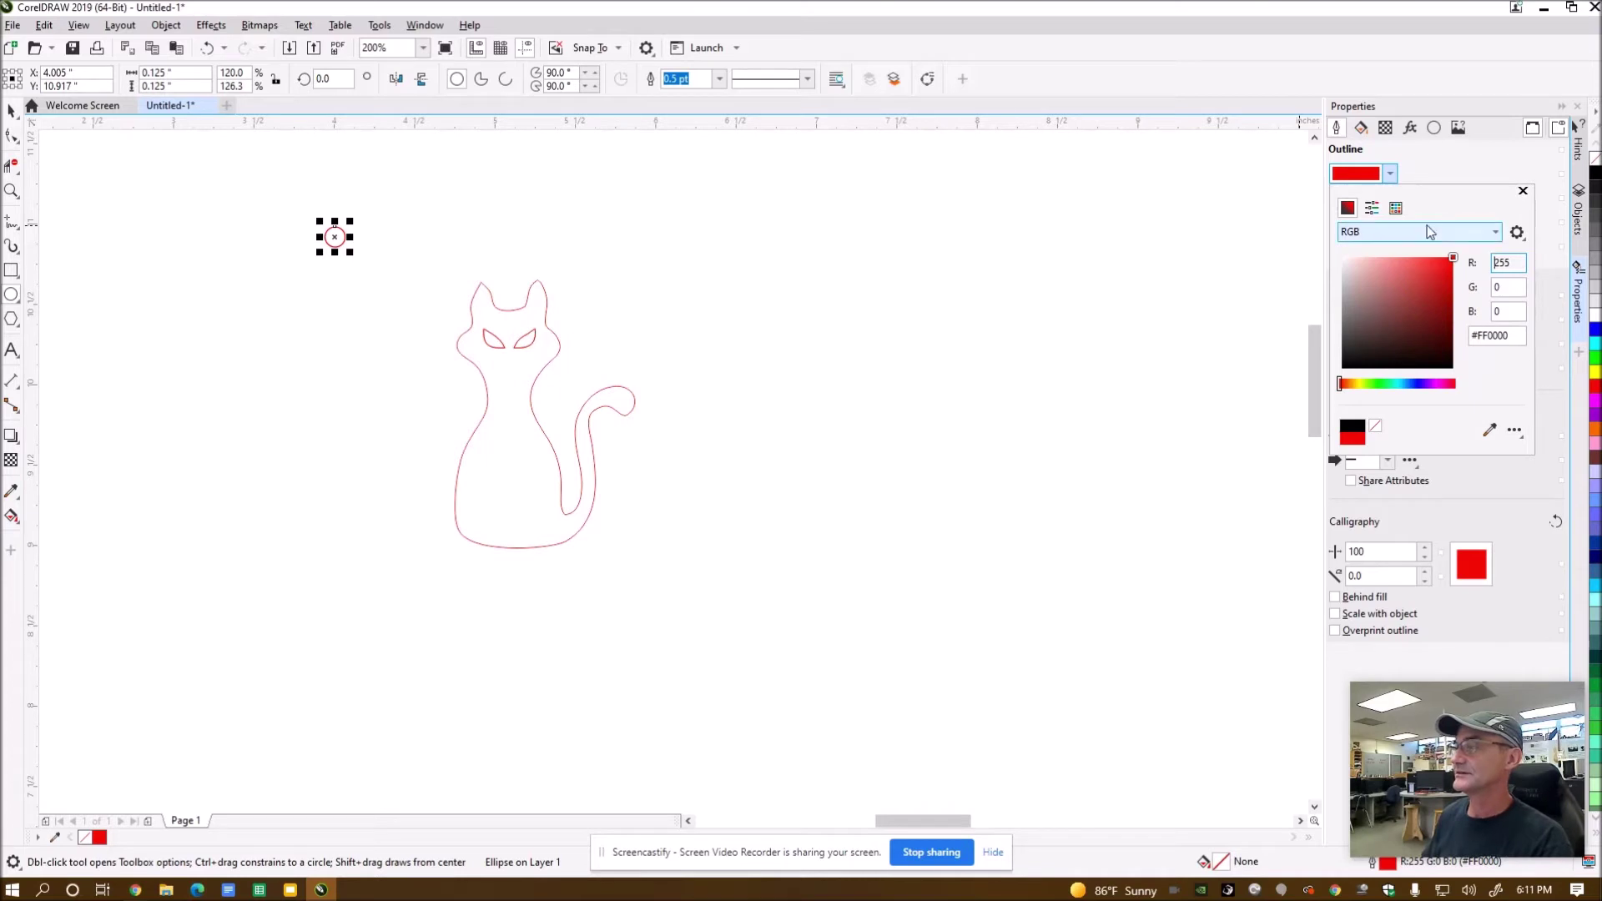
pyautogui.click(1522, 191)
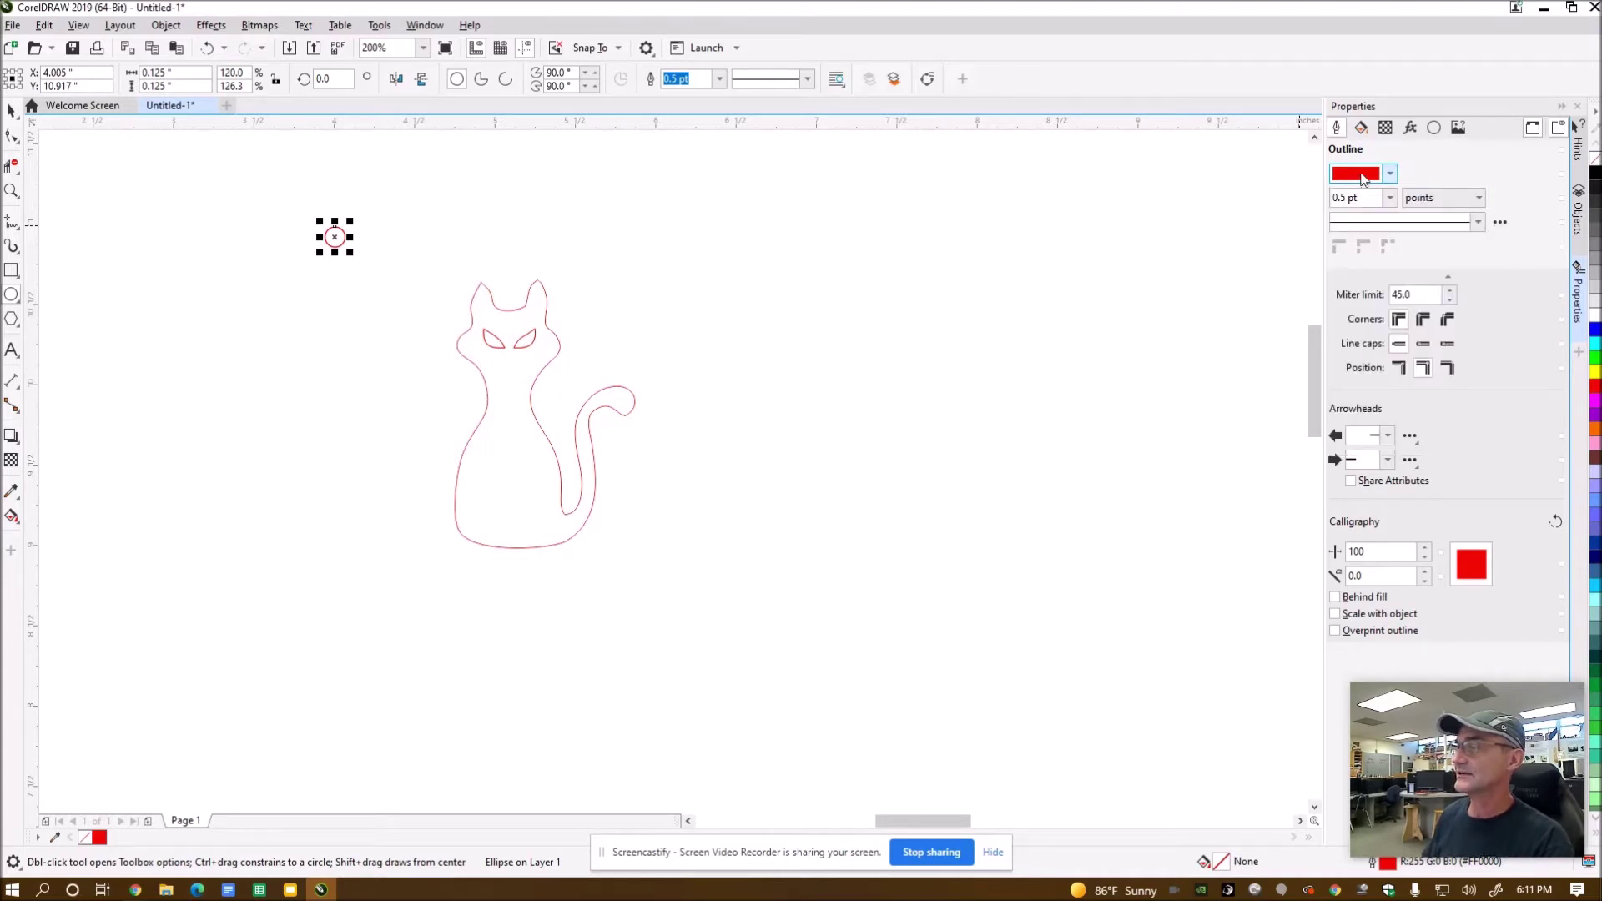
pyautogui.click(1390, 198)
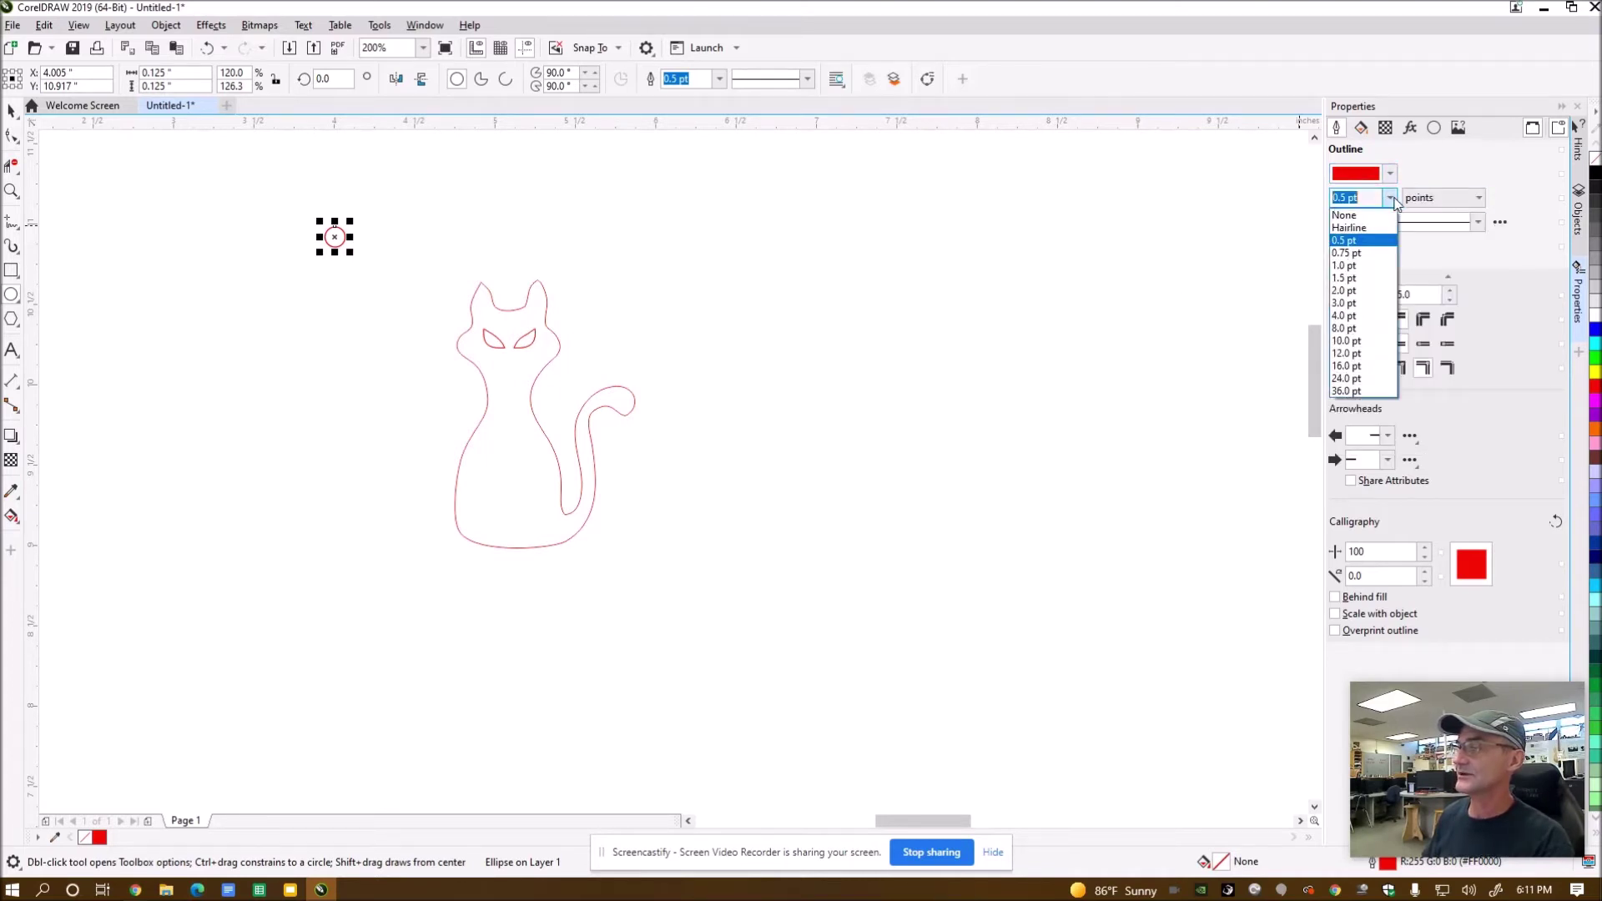
pyautogui.click(1368, 234)
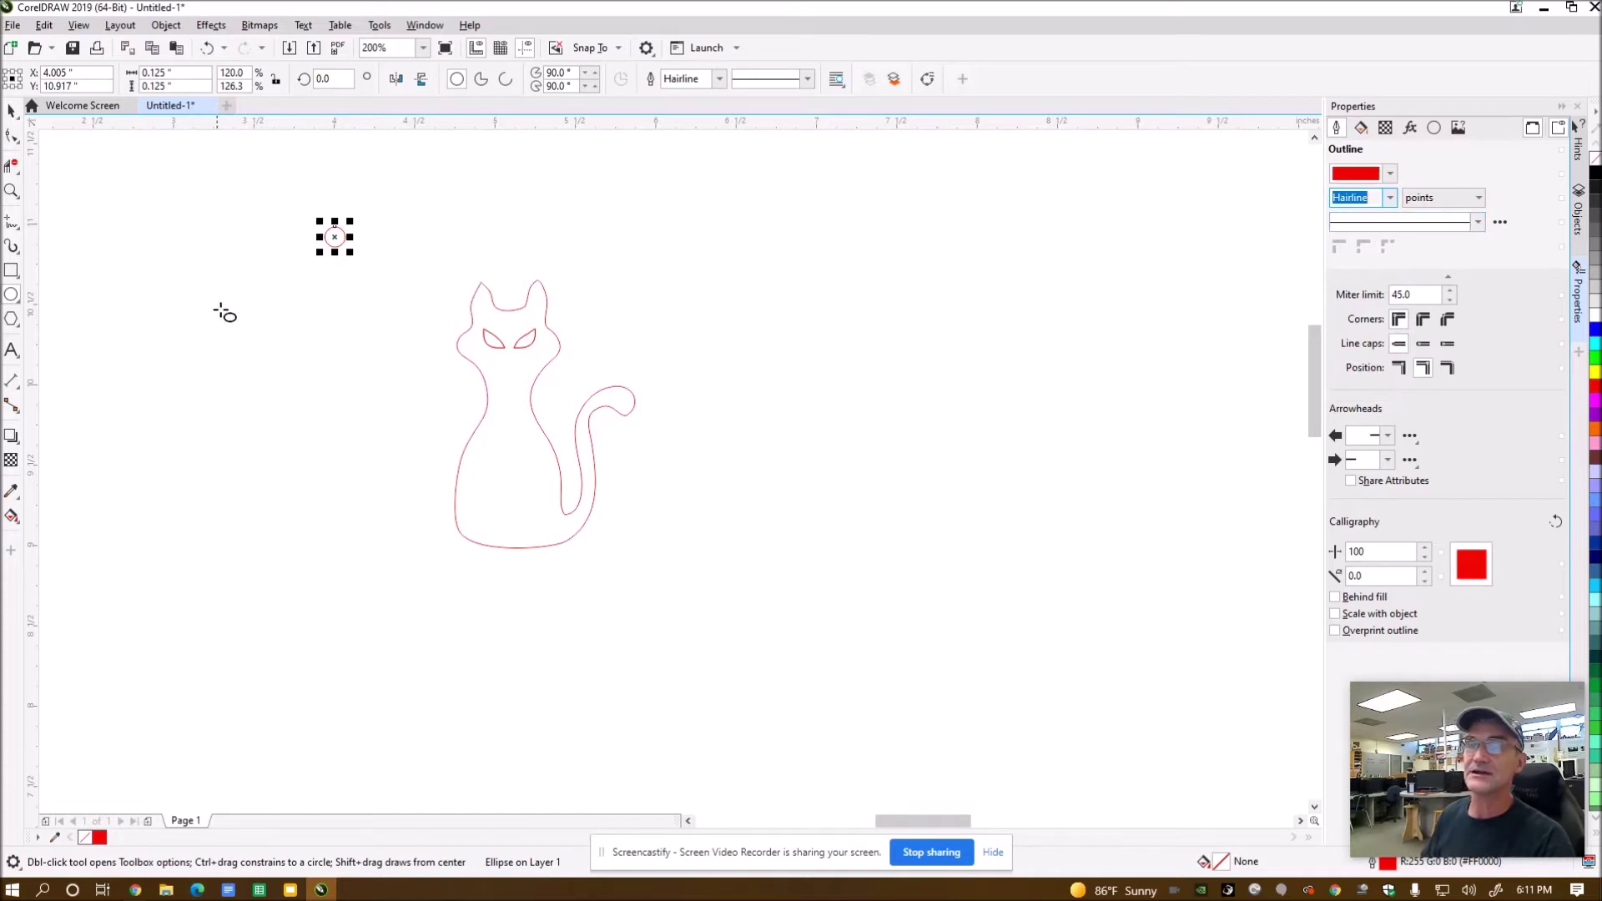
pyautogui.press('Escape')
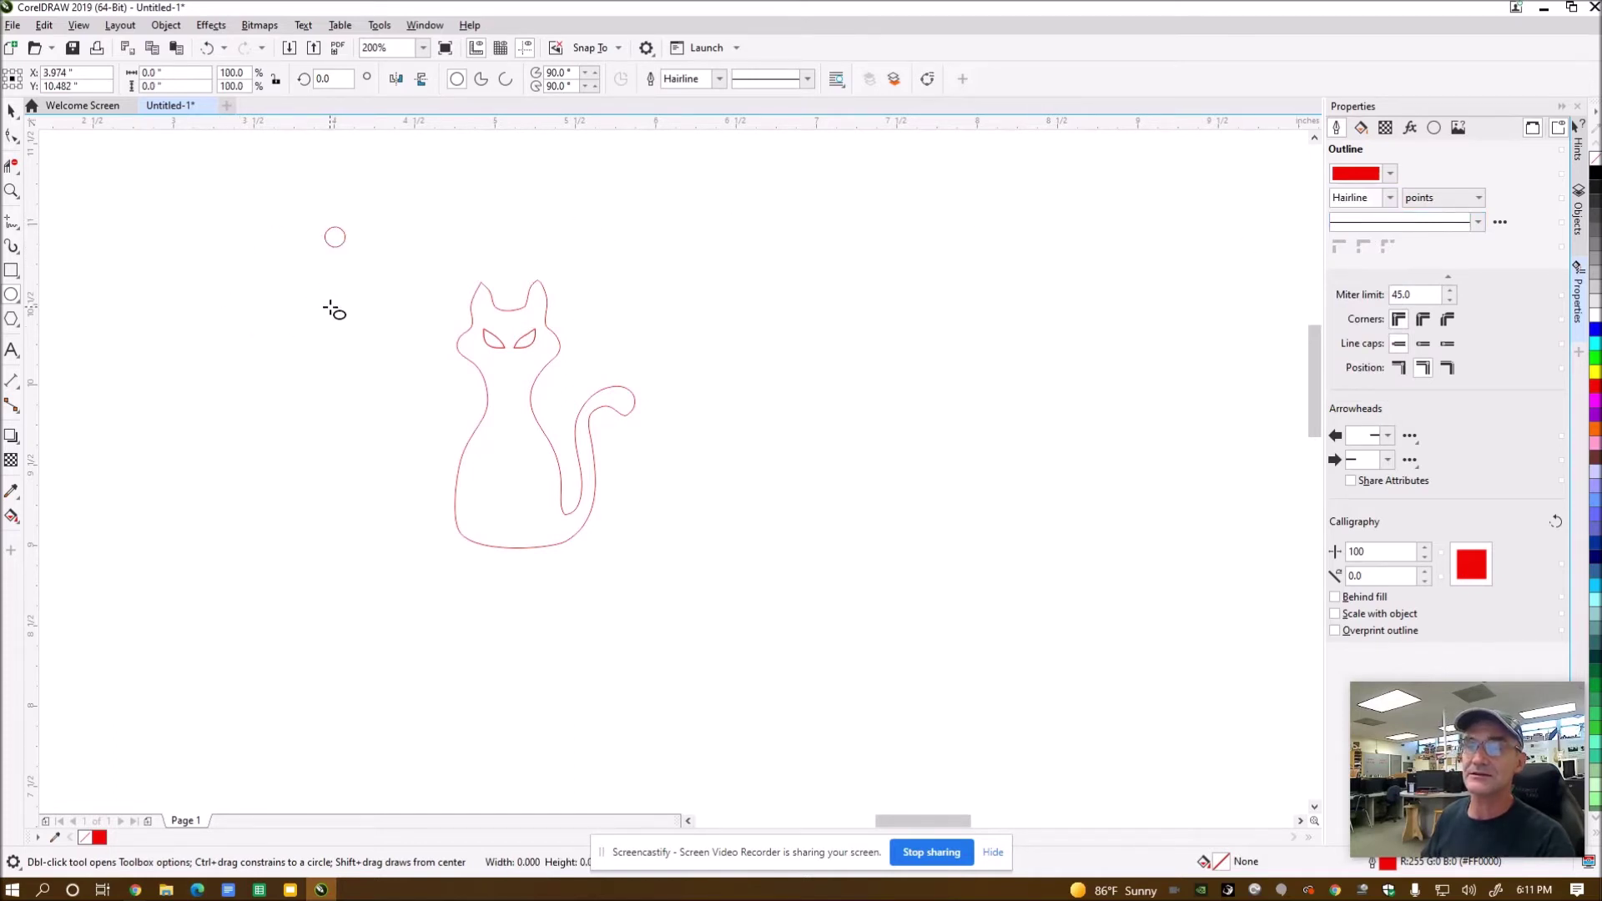
# Move the small circle onto the cat's forehead, centred between the ears just above the eyes
pyautogui.click(11, 109)
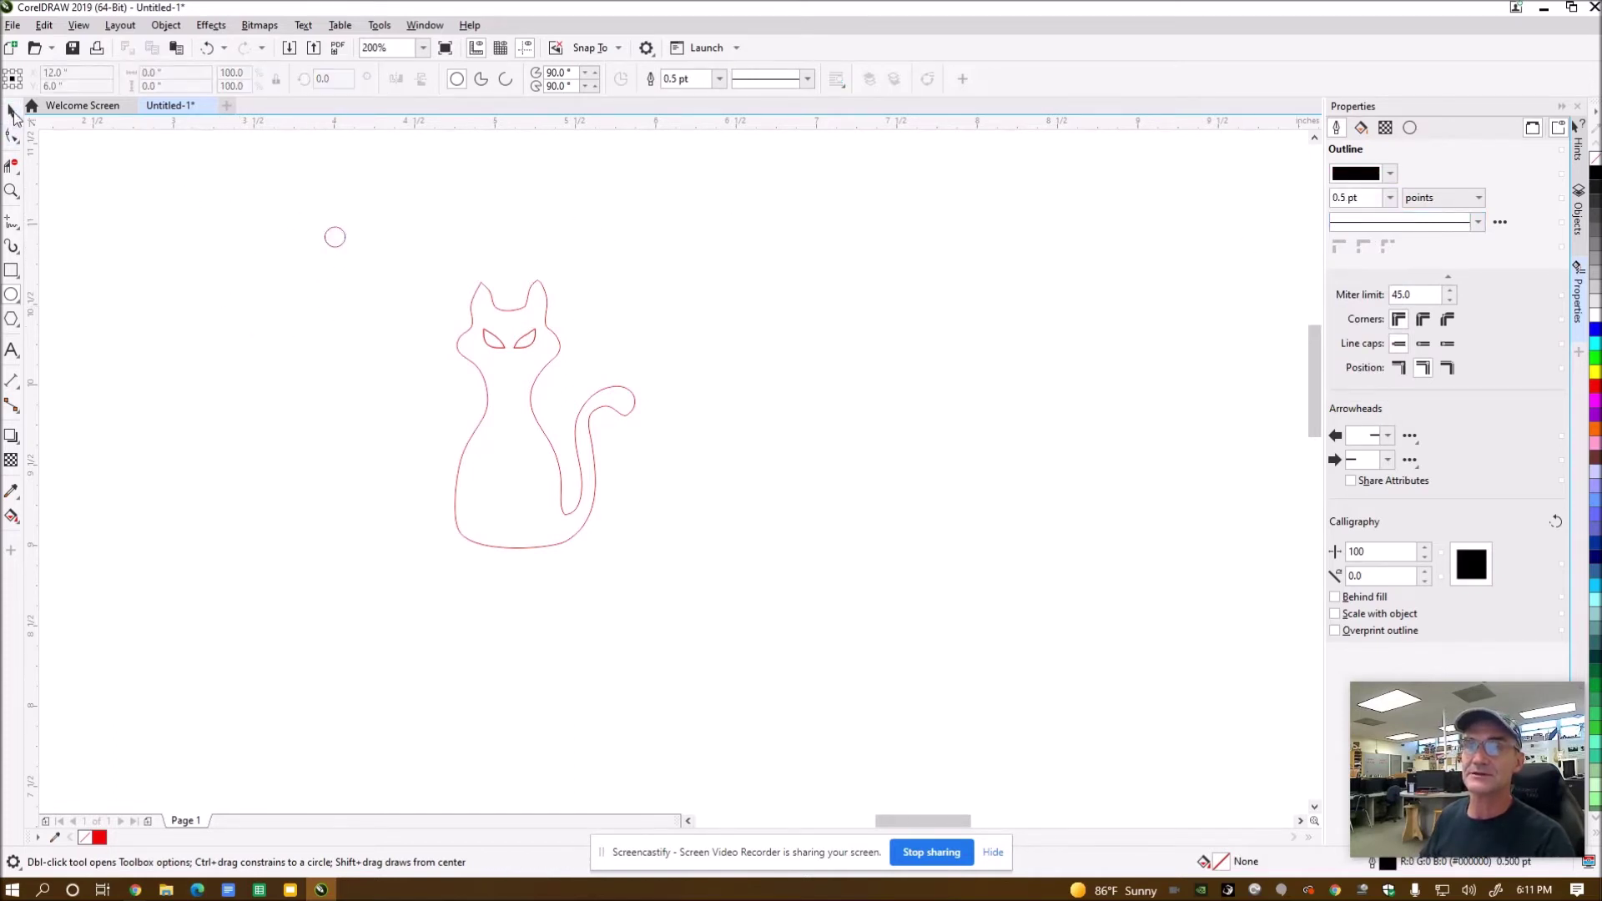
pyautogui.moveTo(322, 224); pyautogui.dragTo(508, 331)
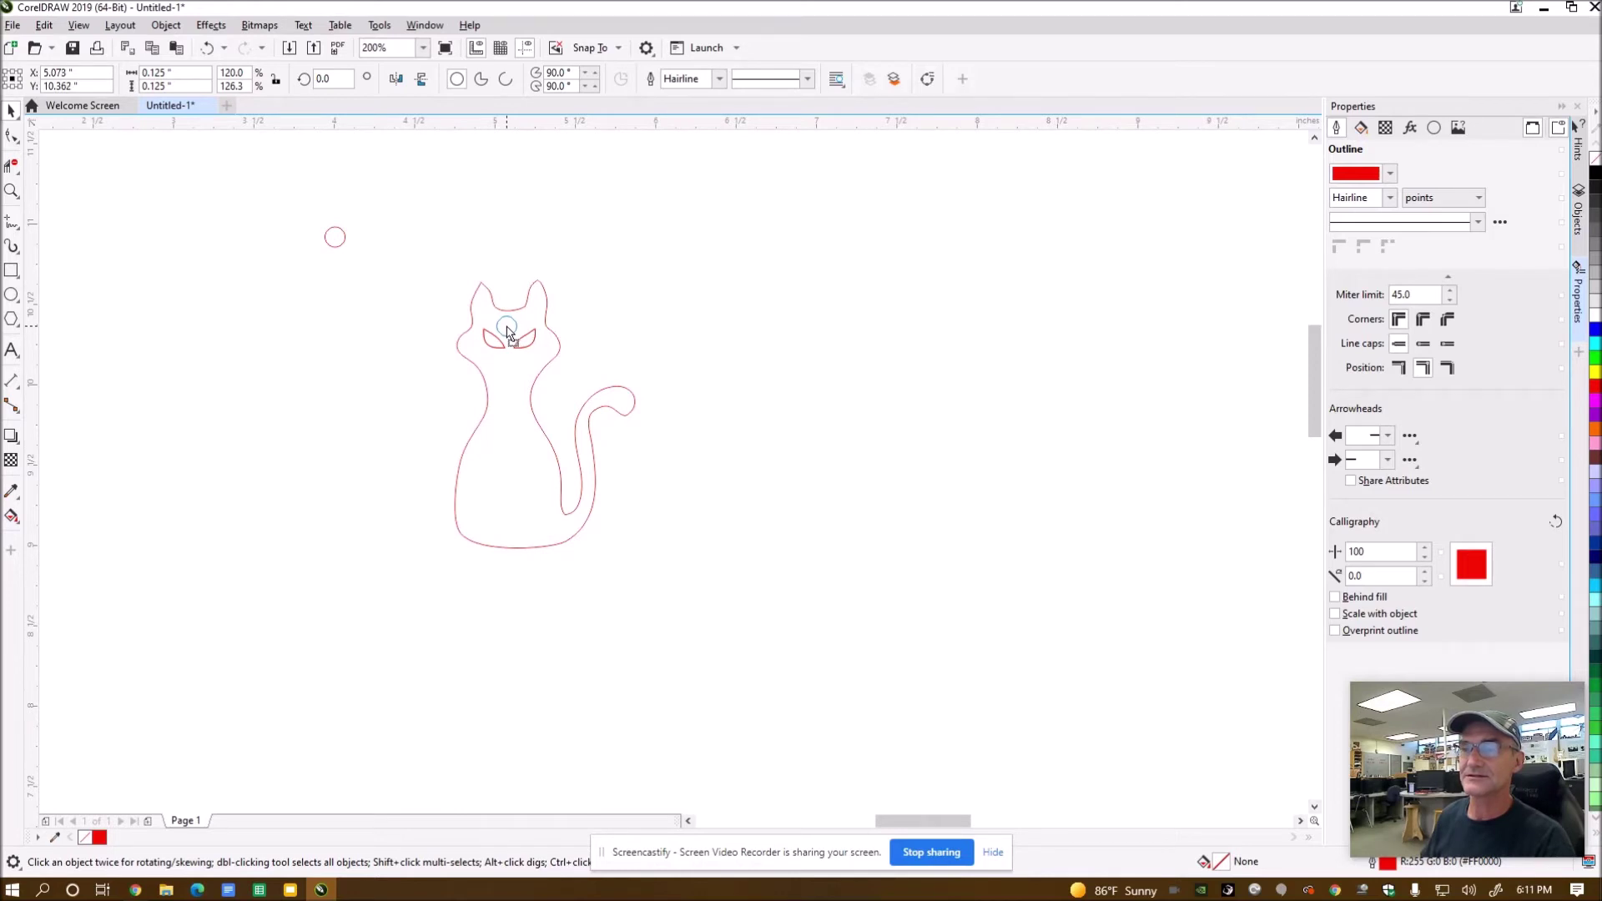
pyautogui.moveTo(507, 331); pyautogui.dragTo(509, 330)
pyautogui.click(662, 327)
# Place a duplicate of the cat with its circle immediately left of the original, about 1 inch away
pyautogui.scroll(-2, 972, 462)
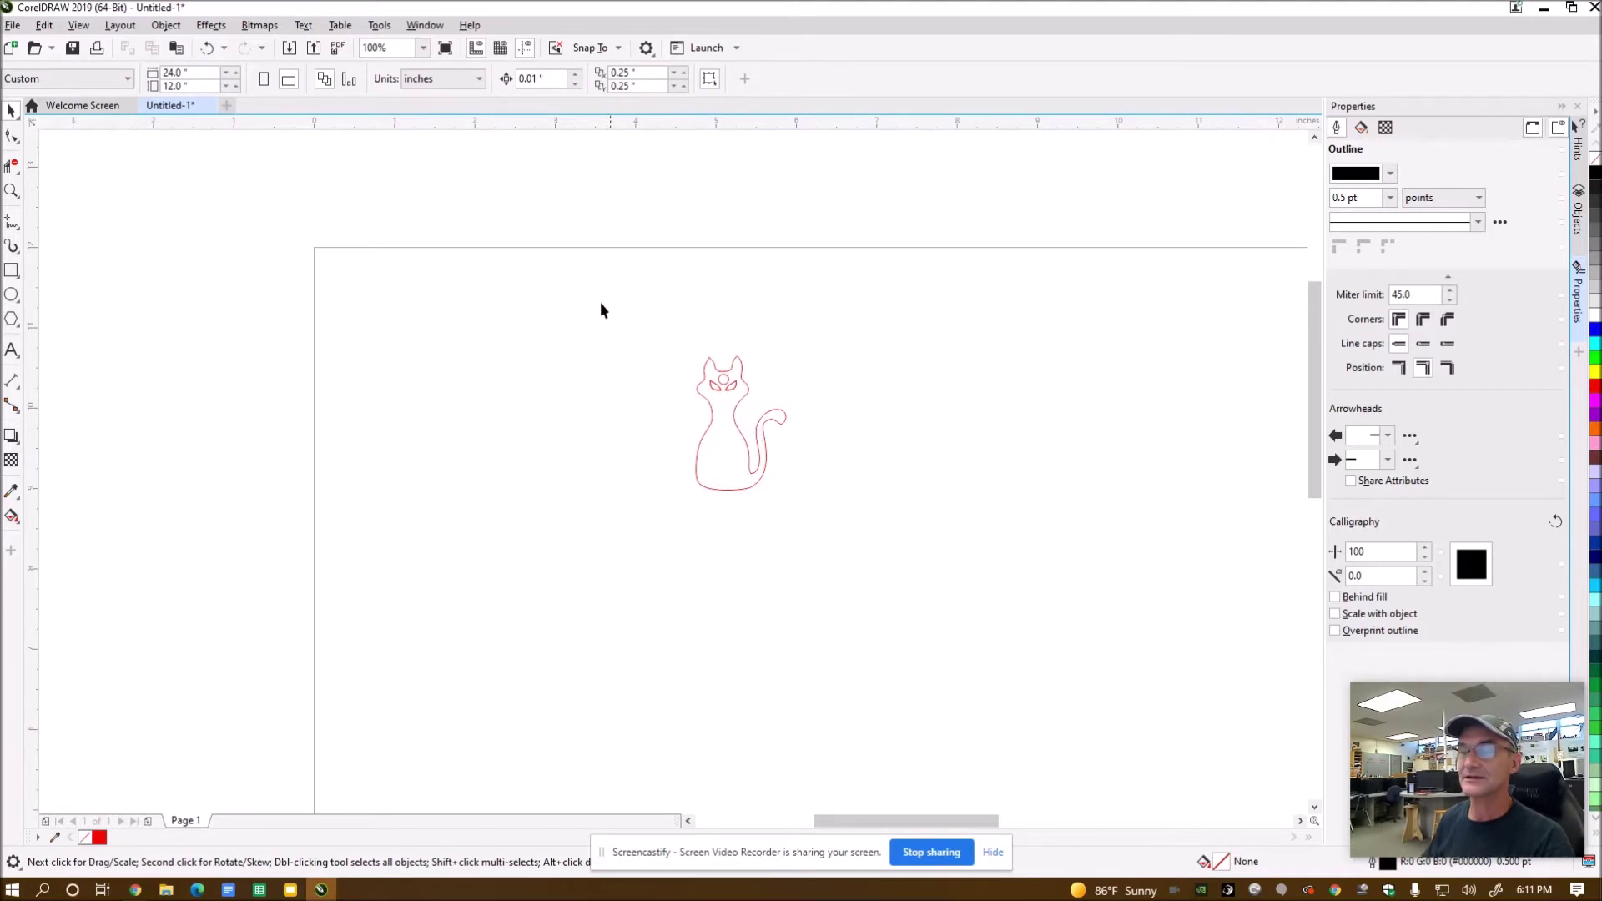
pyautogui.moveTo(775, 500); pyautogui.dragTo(838, 554)
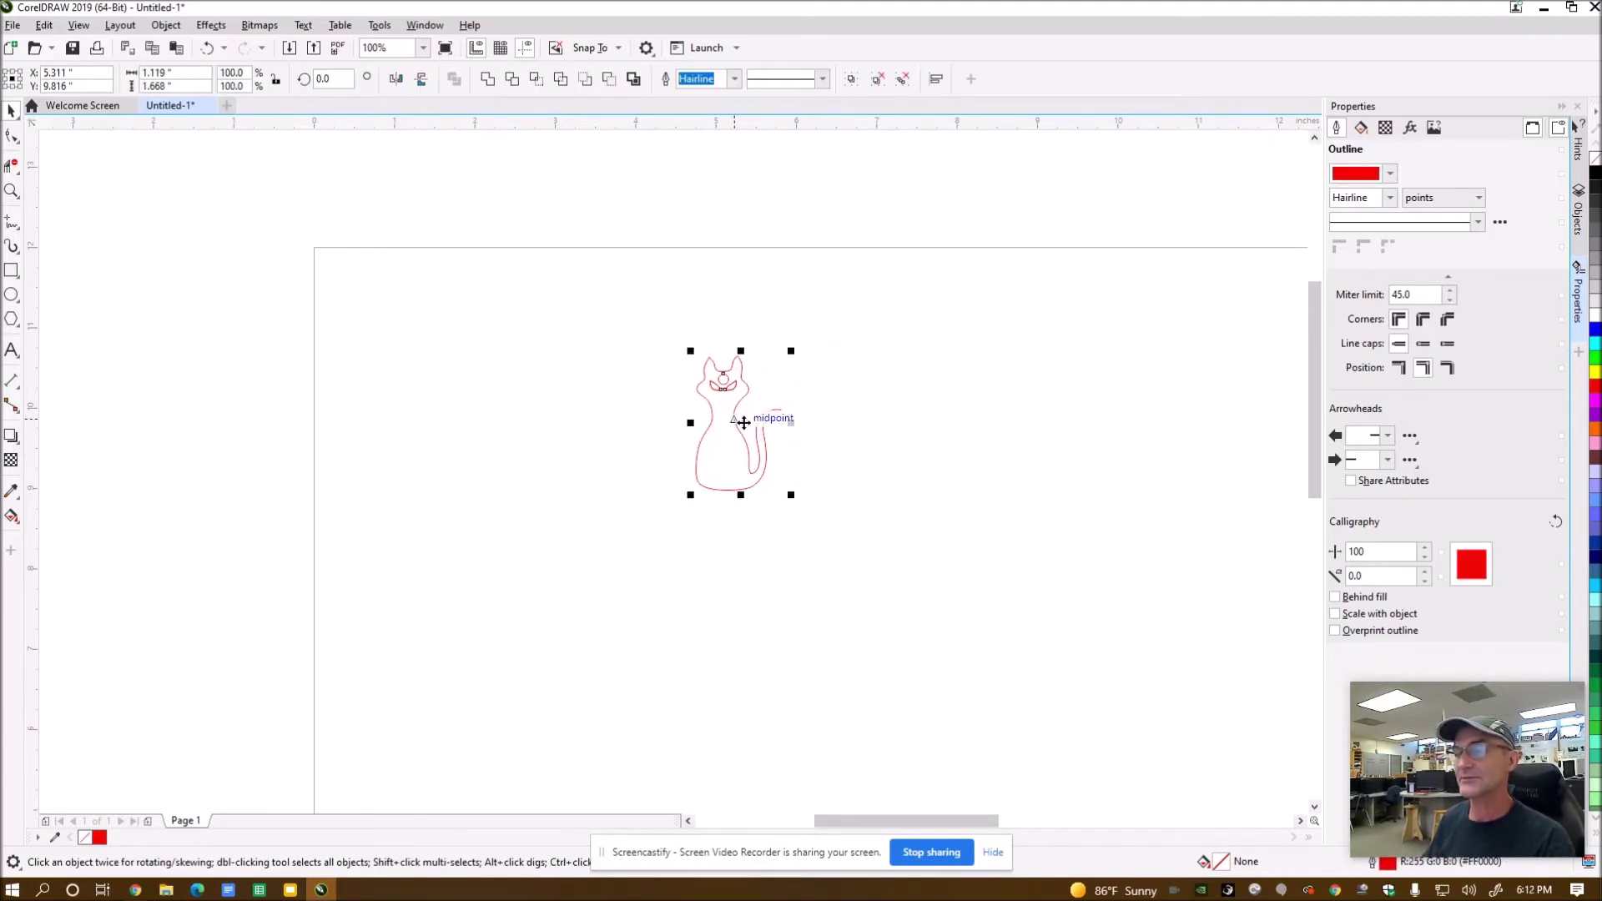
pyautogui.moveTo(740, 421)
pyautogui.mouseDown()
pyautogui.moveTo(639, 428)
pyautogui.moveTo(653, 427)
pyautogui.mouseUp()
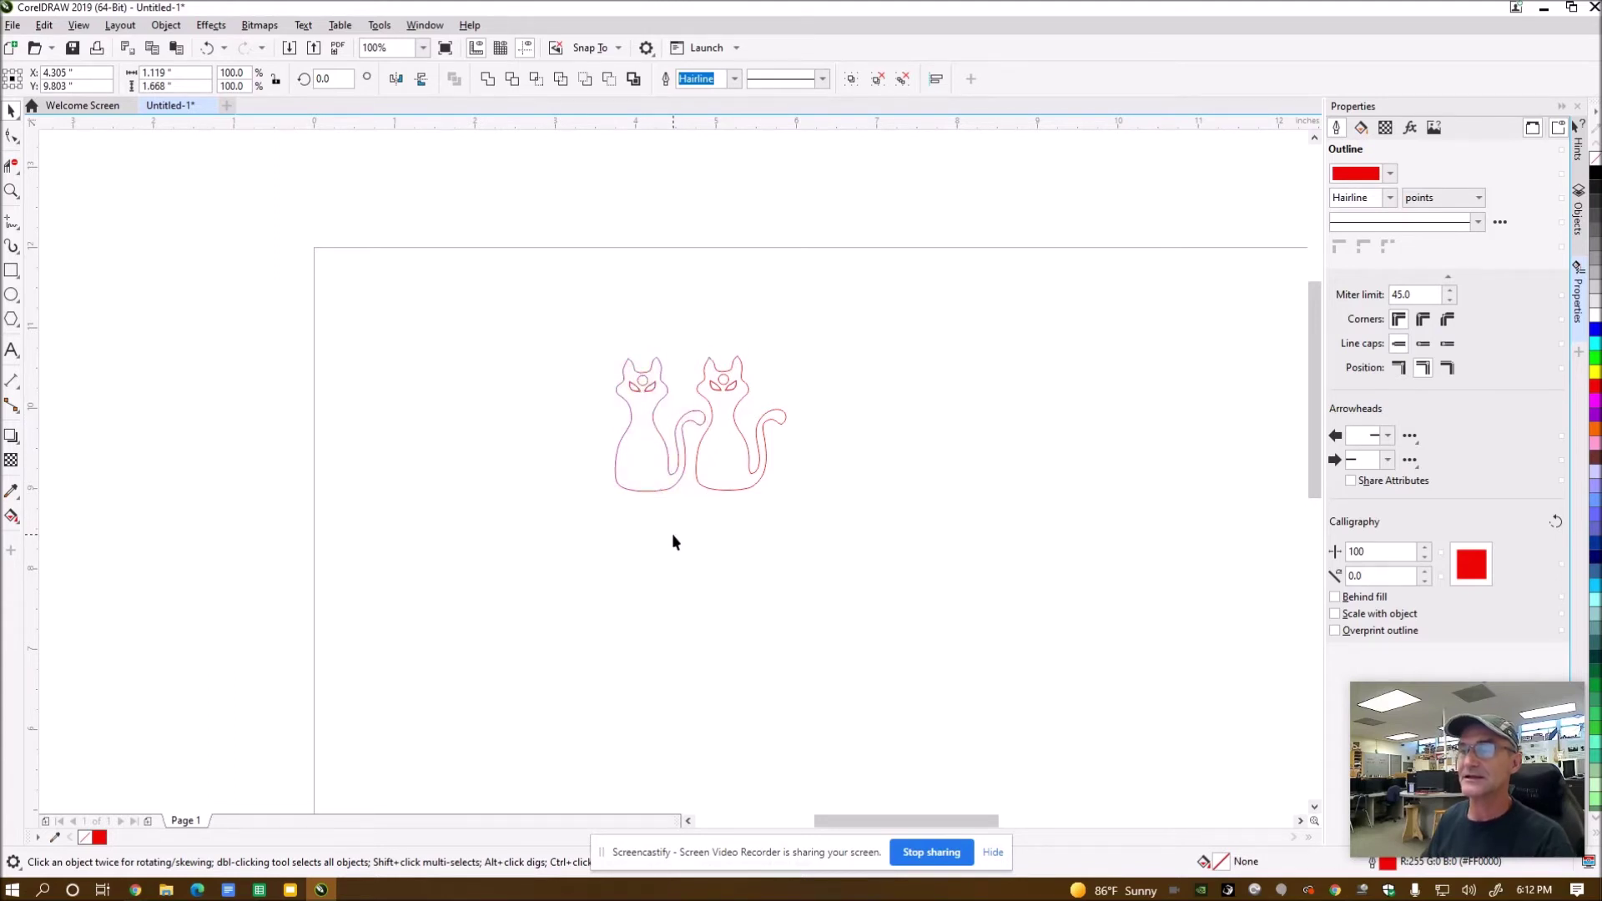
pyautogui.click(549, 572)
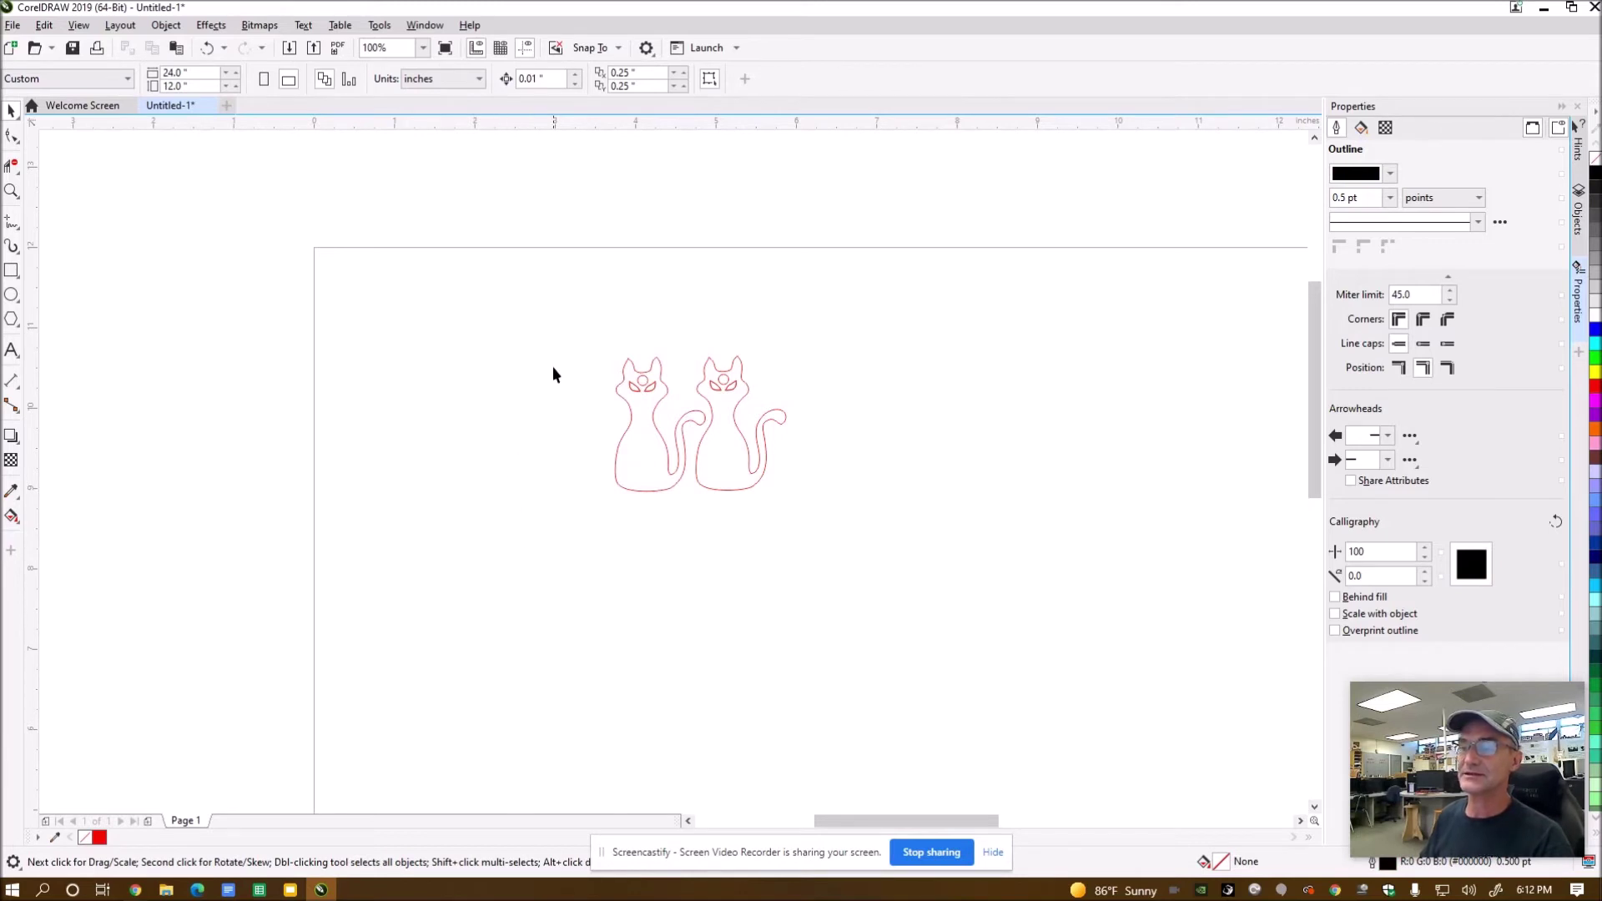
# Move both cat outlines together into the upper-left corner of the page
pyautogui.moveTo(901, 575); pyautogui.dragTo(901, 575)
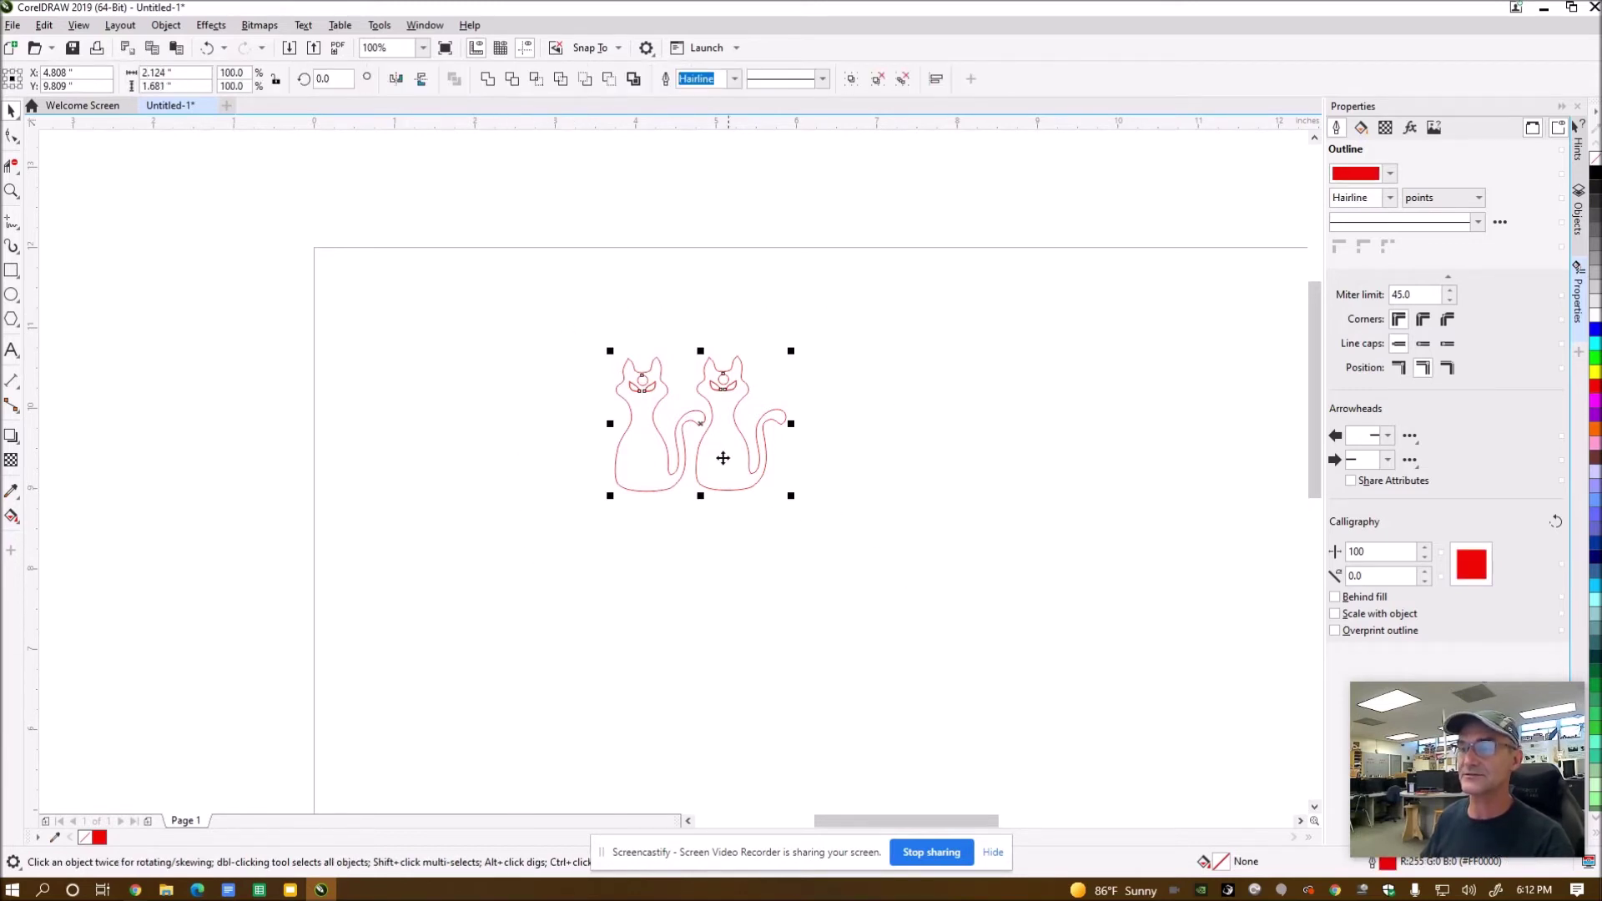
pyautogui.moveTo(699, 432); pyautogui.dragTo(699, 571)
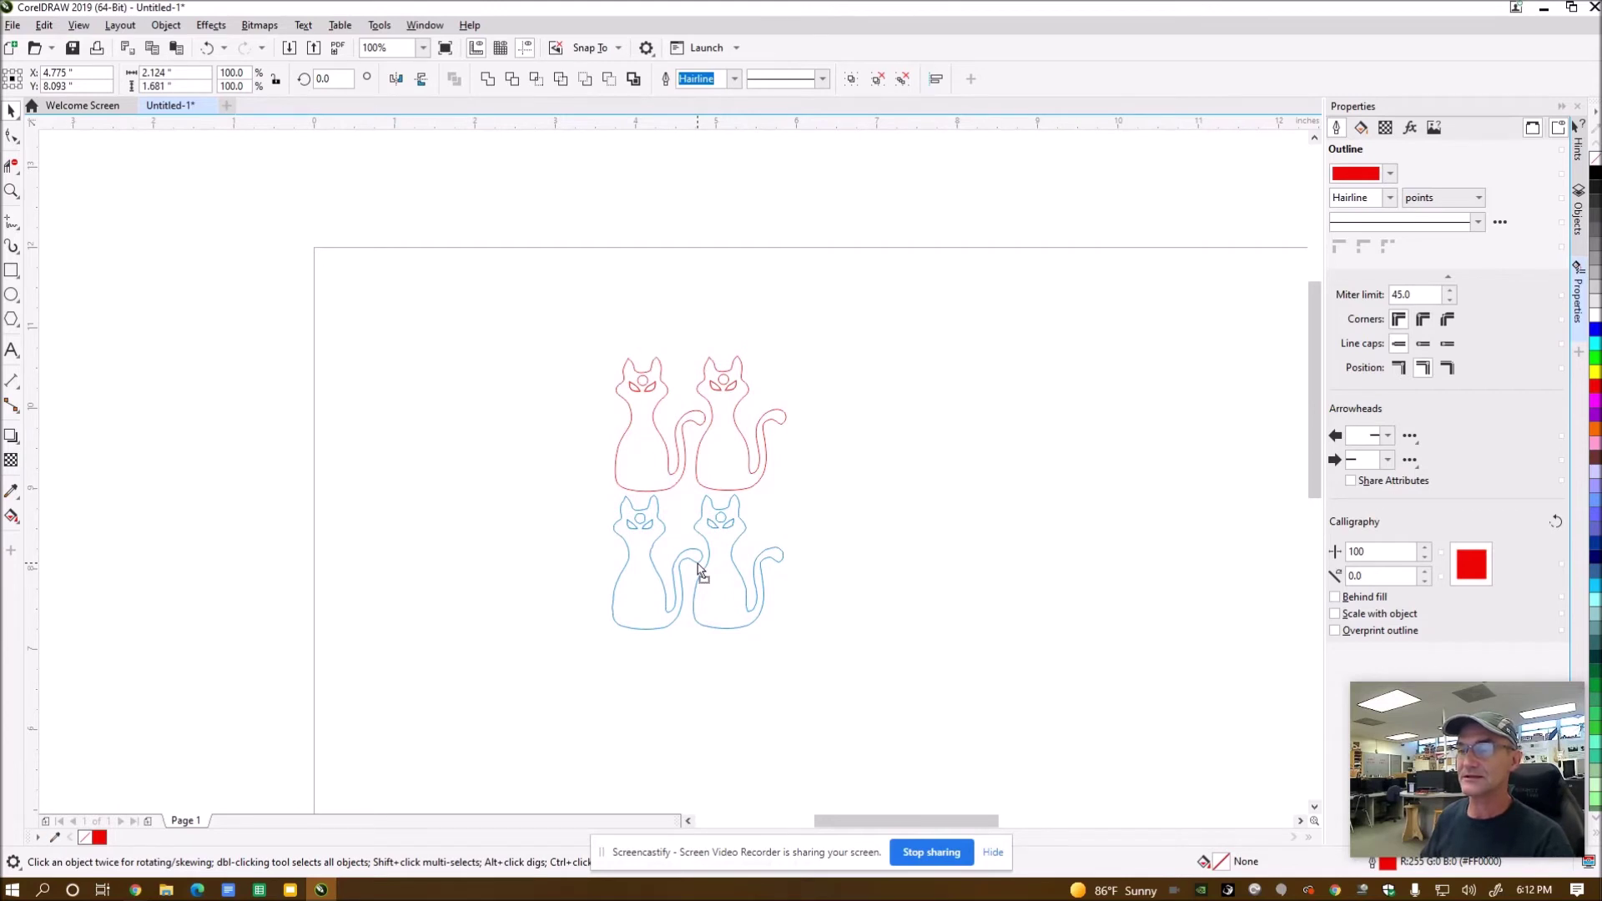
pyautogui.moveTo(697, 564); pyautogui.dragTo(697, 564)
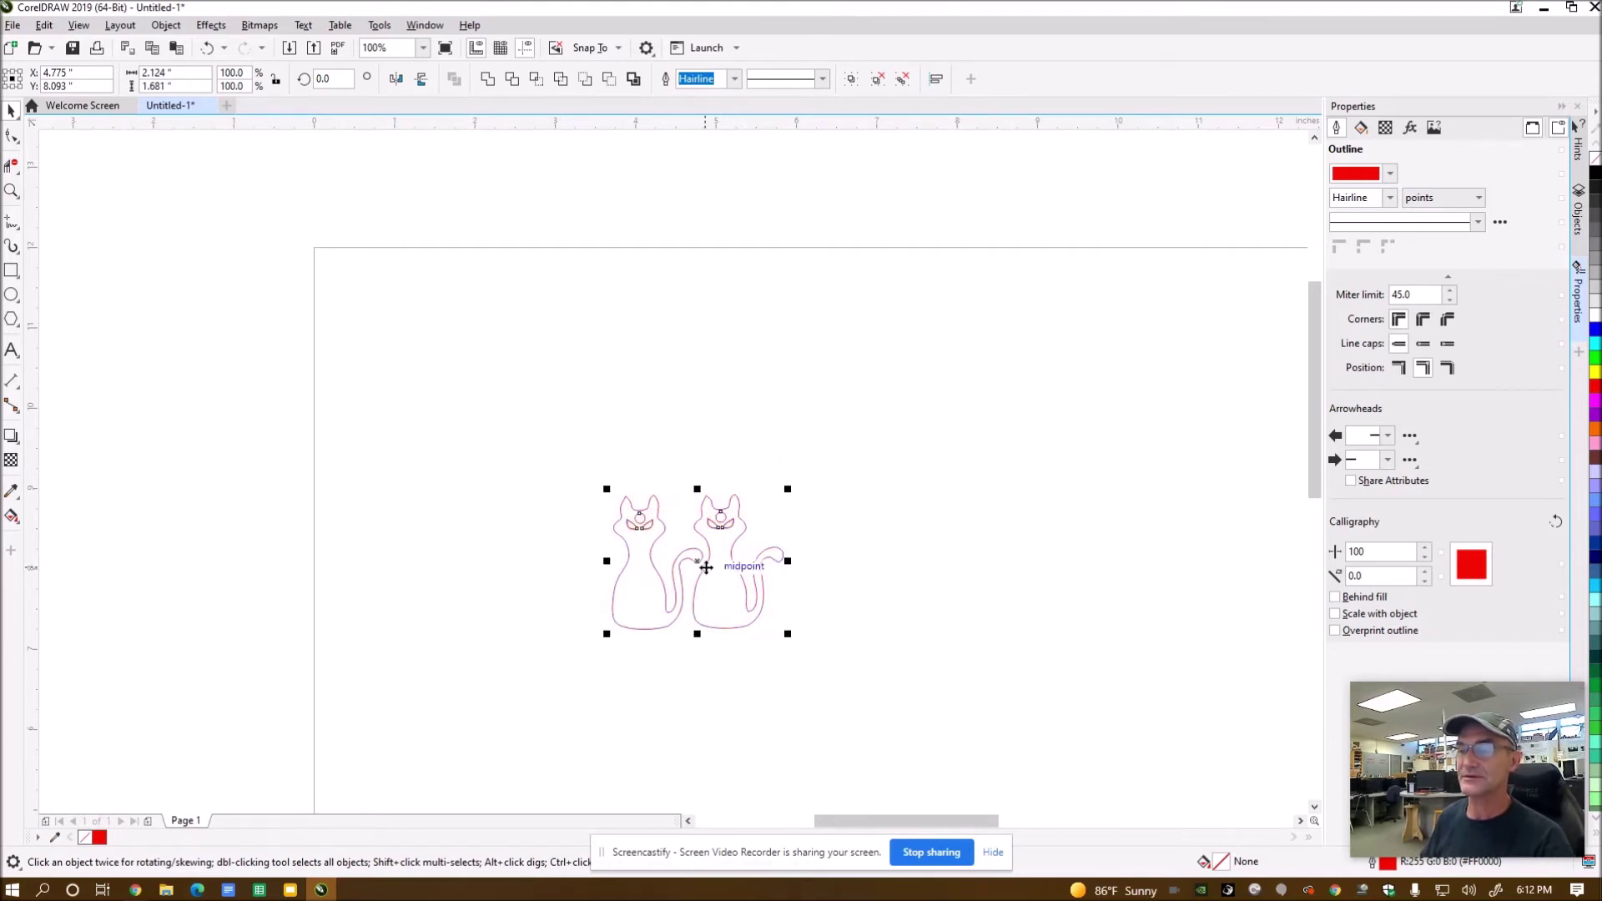
pyautogui.moveTo(698, 559); pyautogui.dragTo(409, 327)
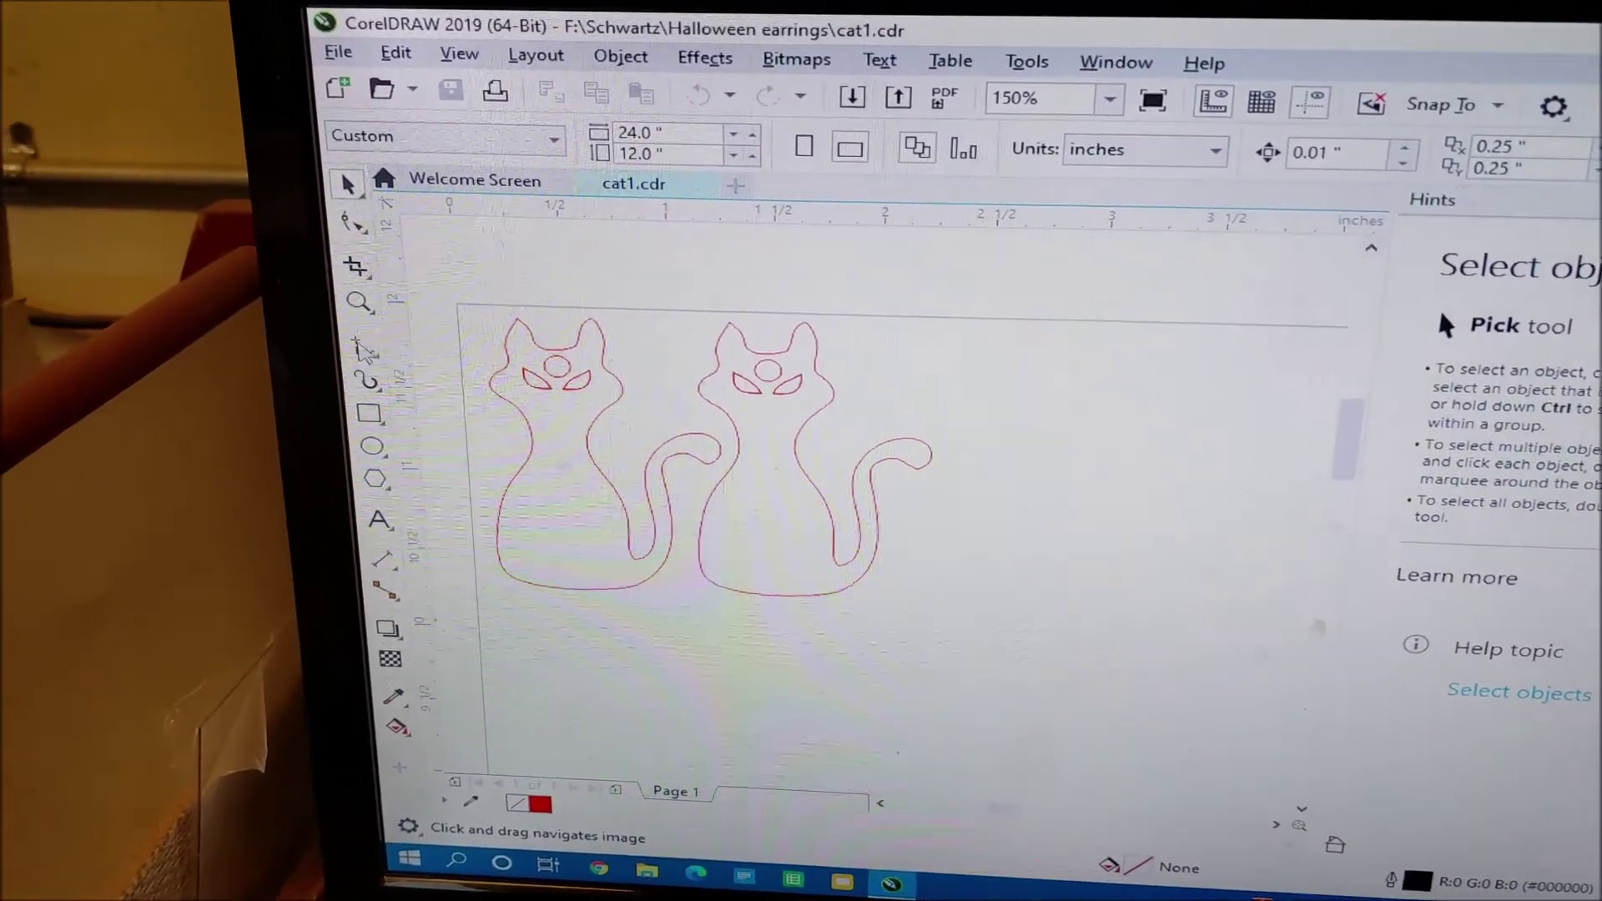
# Print the cat1.cdr document to the VLS3.60/75 laser
pyautogui.click(319, 54)
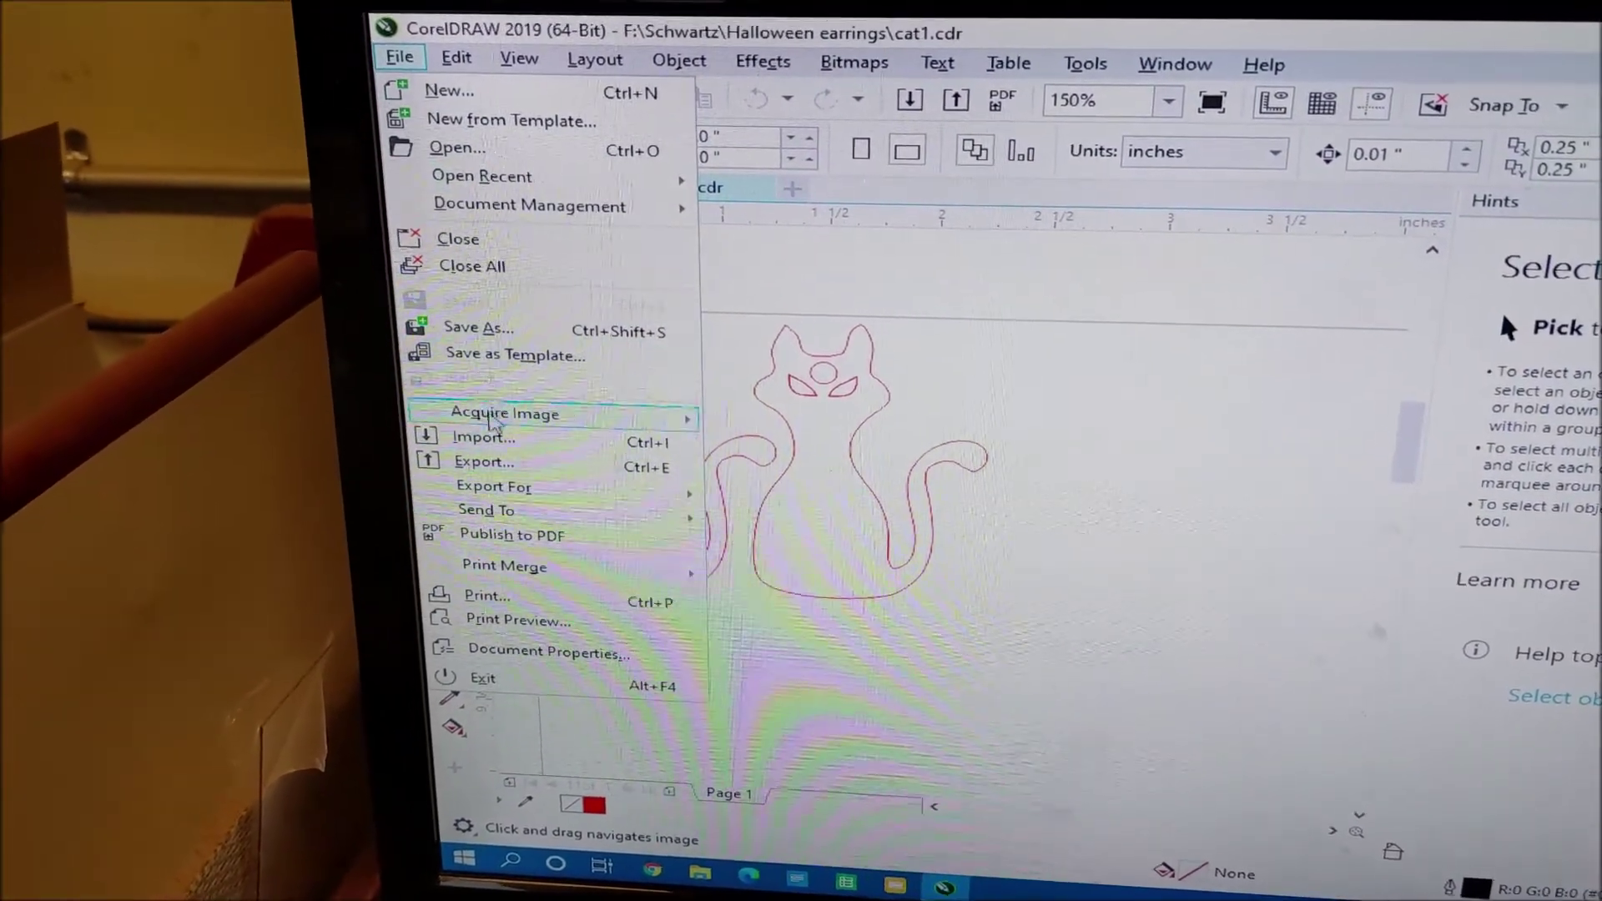
pyautogui.click(498, 589)
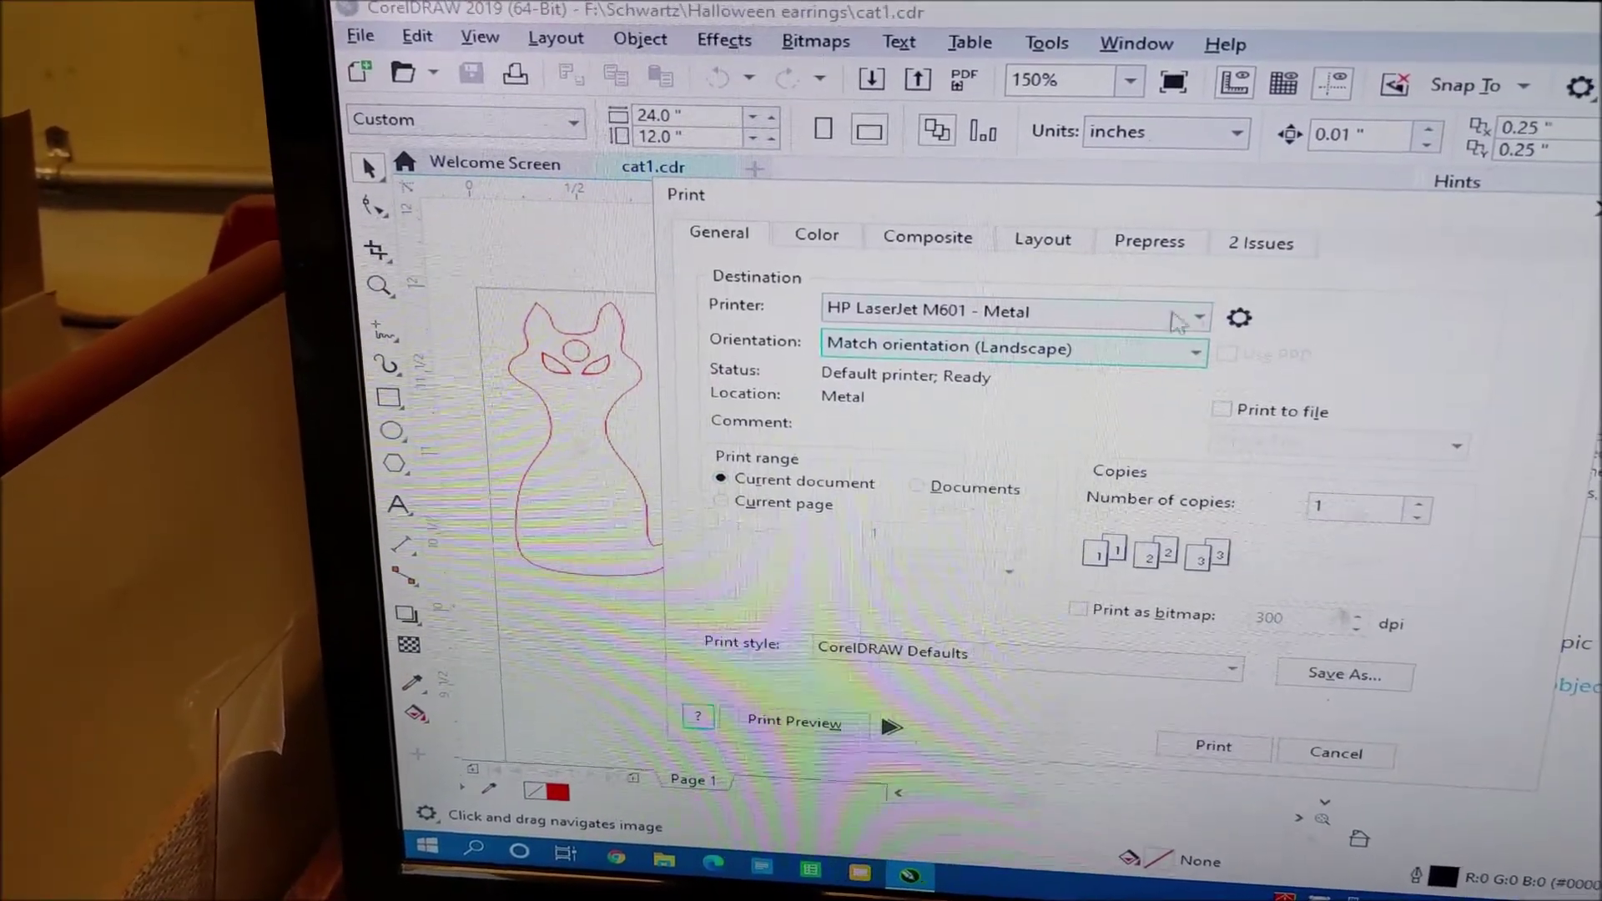
pyautogui.click(1193, 313)
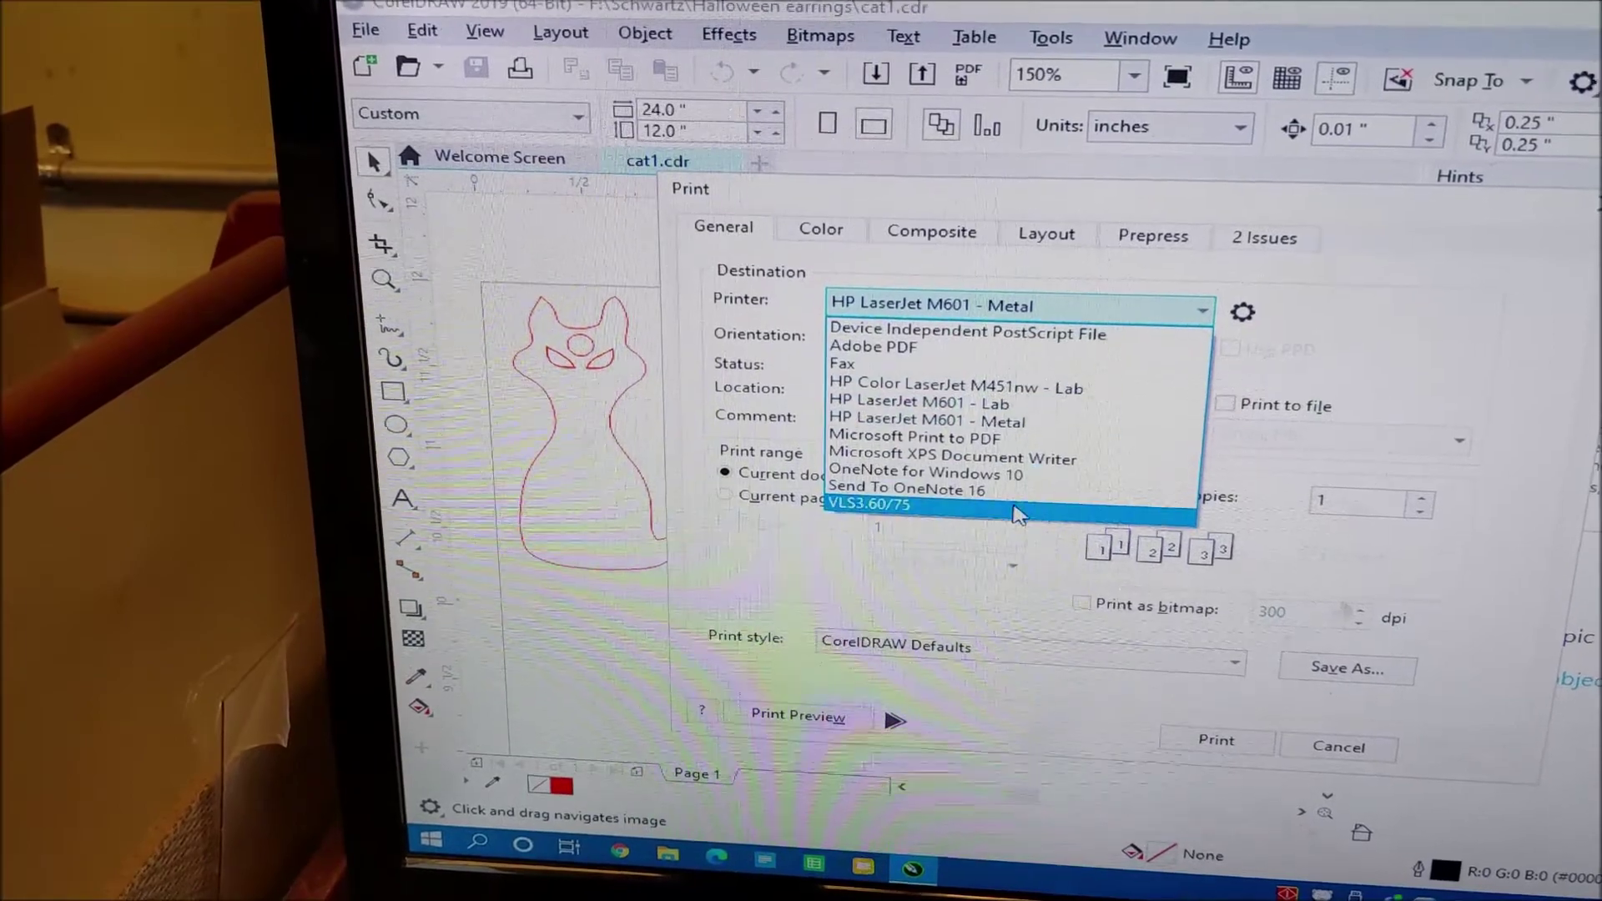
pyautogui.click(1018, 506)
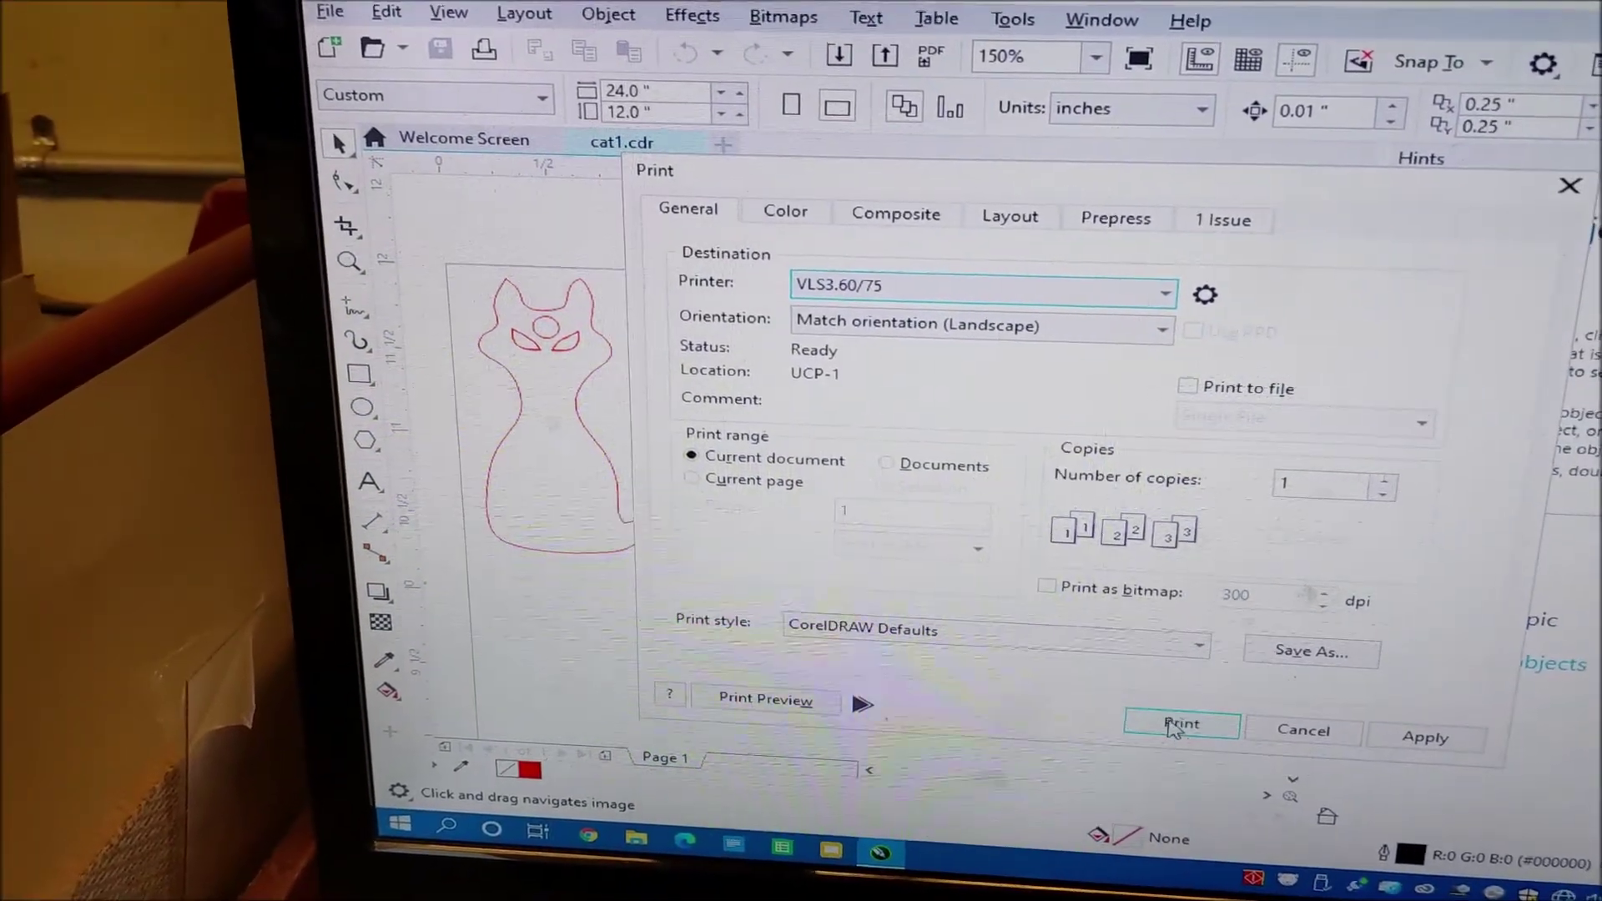
pyautogui.click(1167, 720)
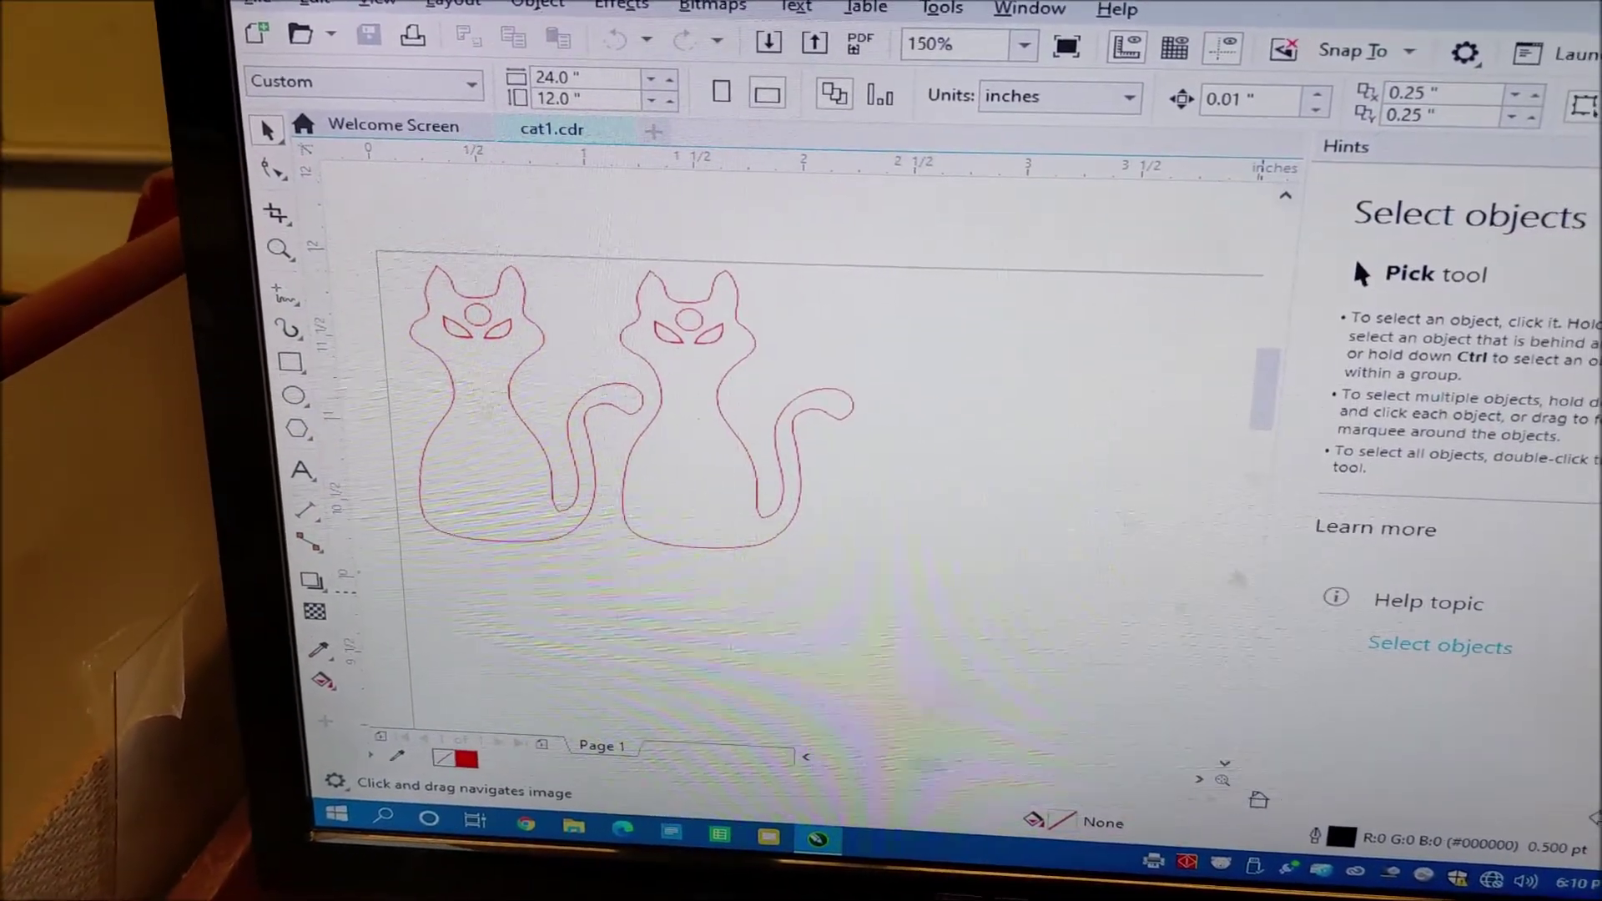
# Switch to the laser control program (UCP) and bring up the engraver settings for the cat1 print job
pyautogui.press('super+d')
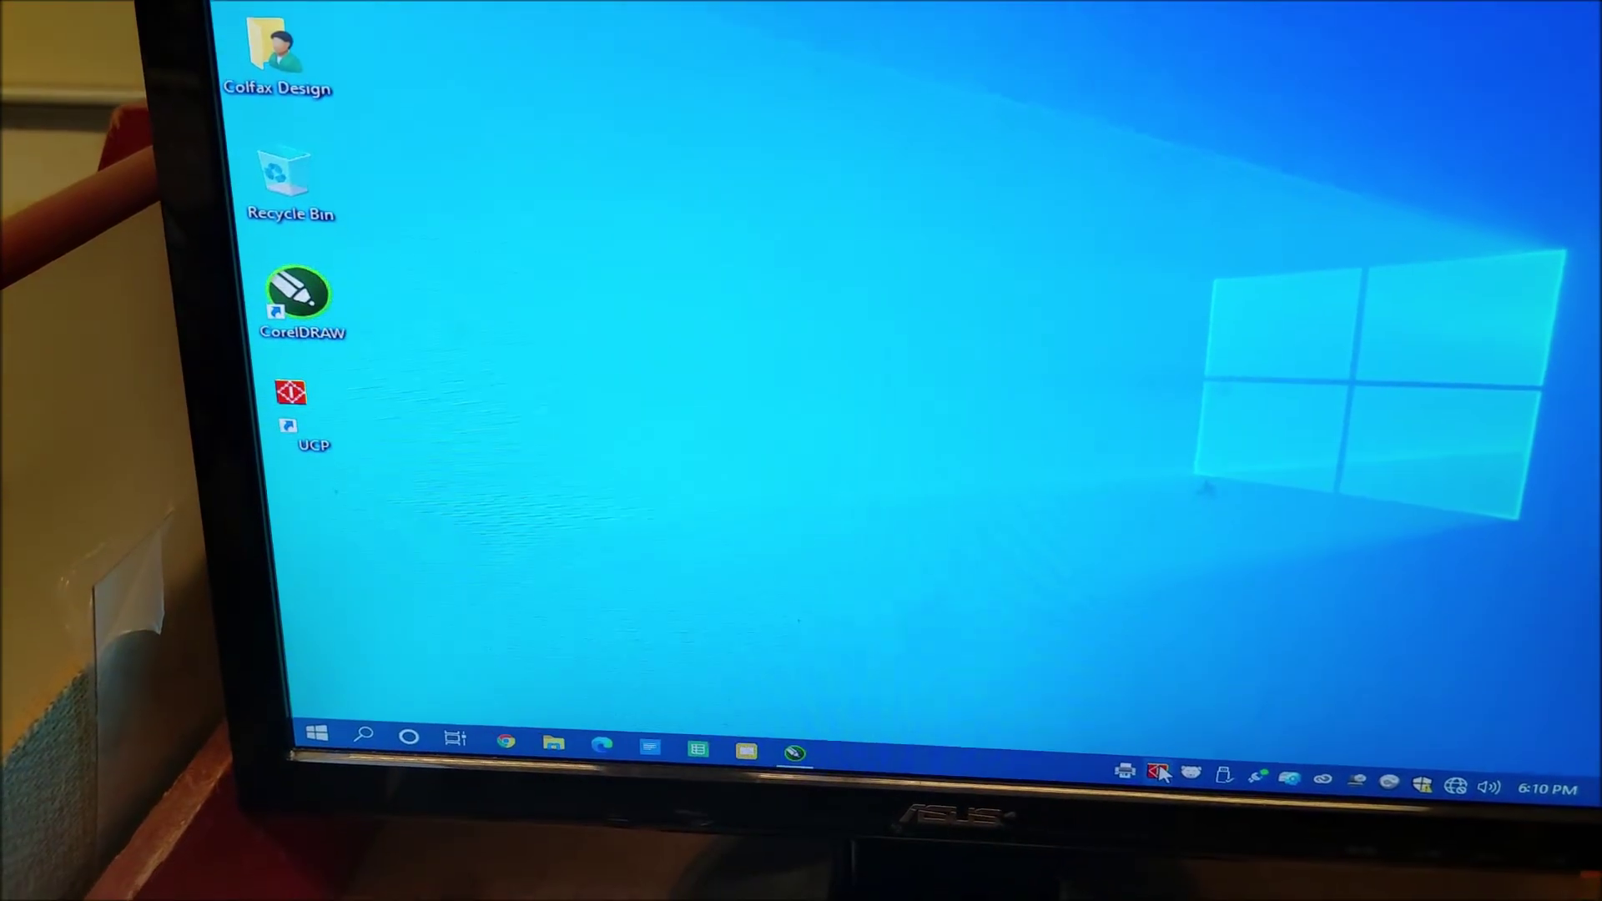
pyautogui.click(1156, 787)
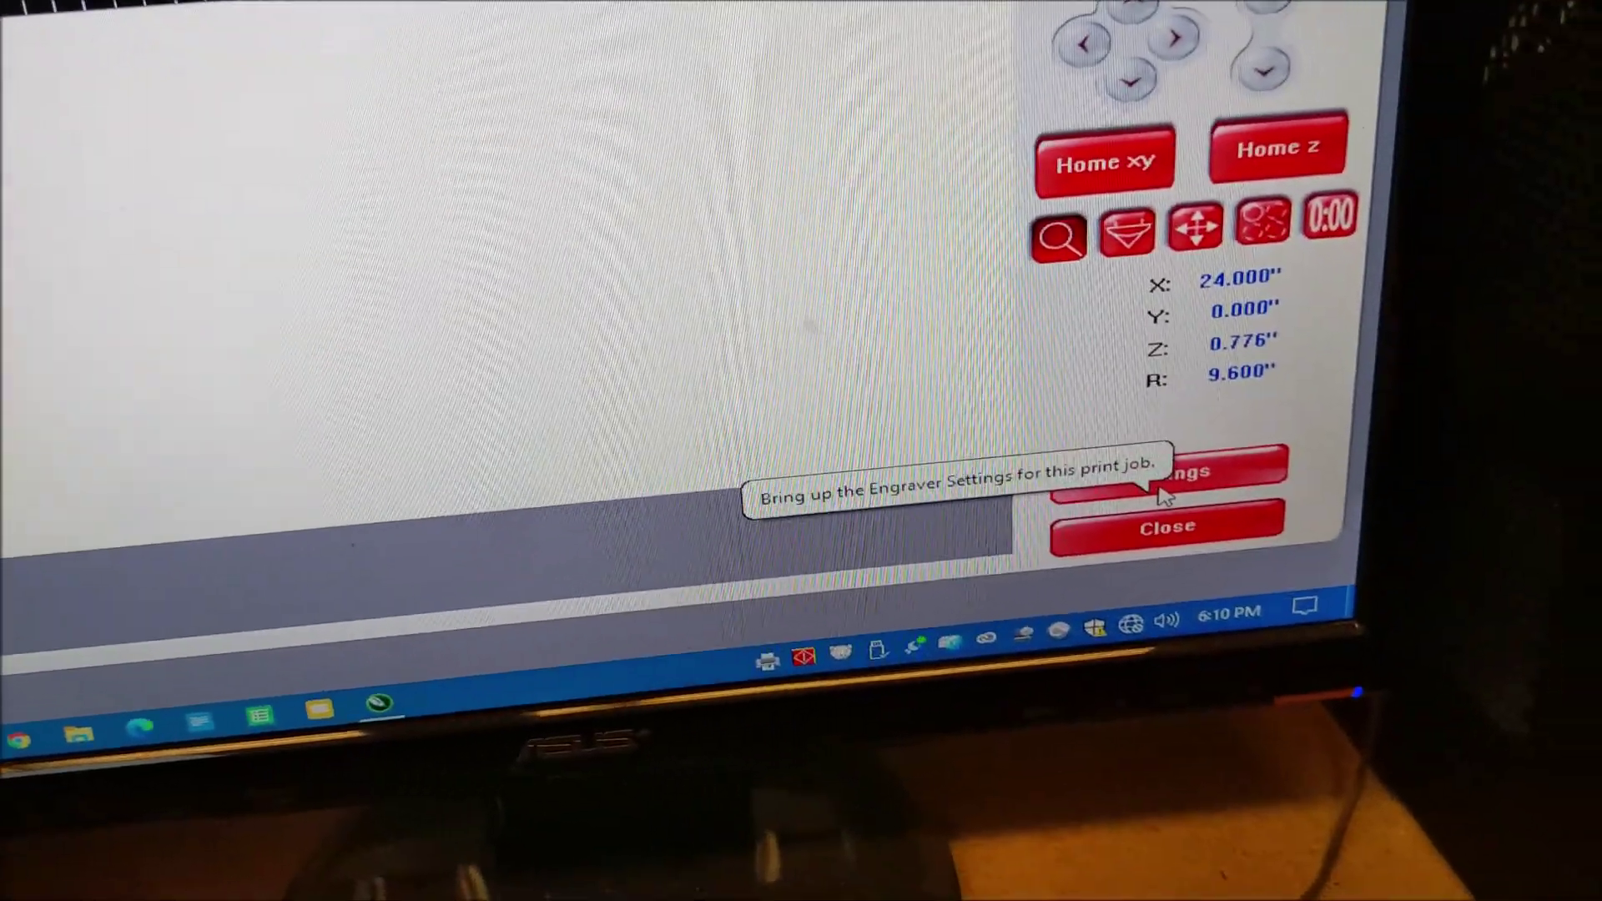
pyautogui.click(1141, 474)
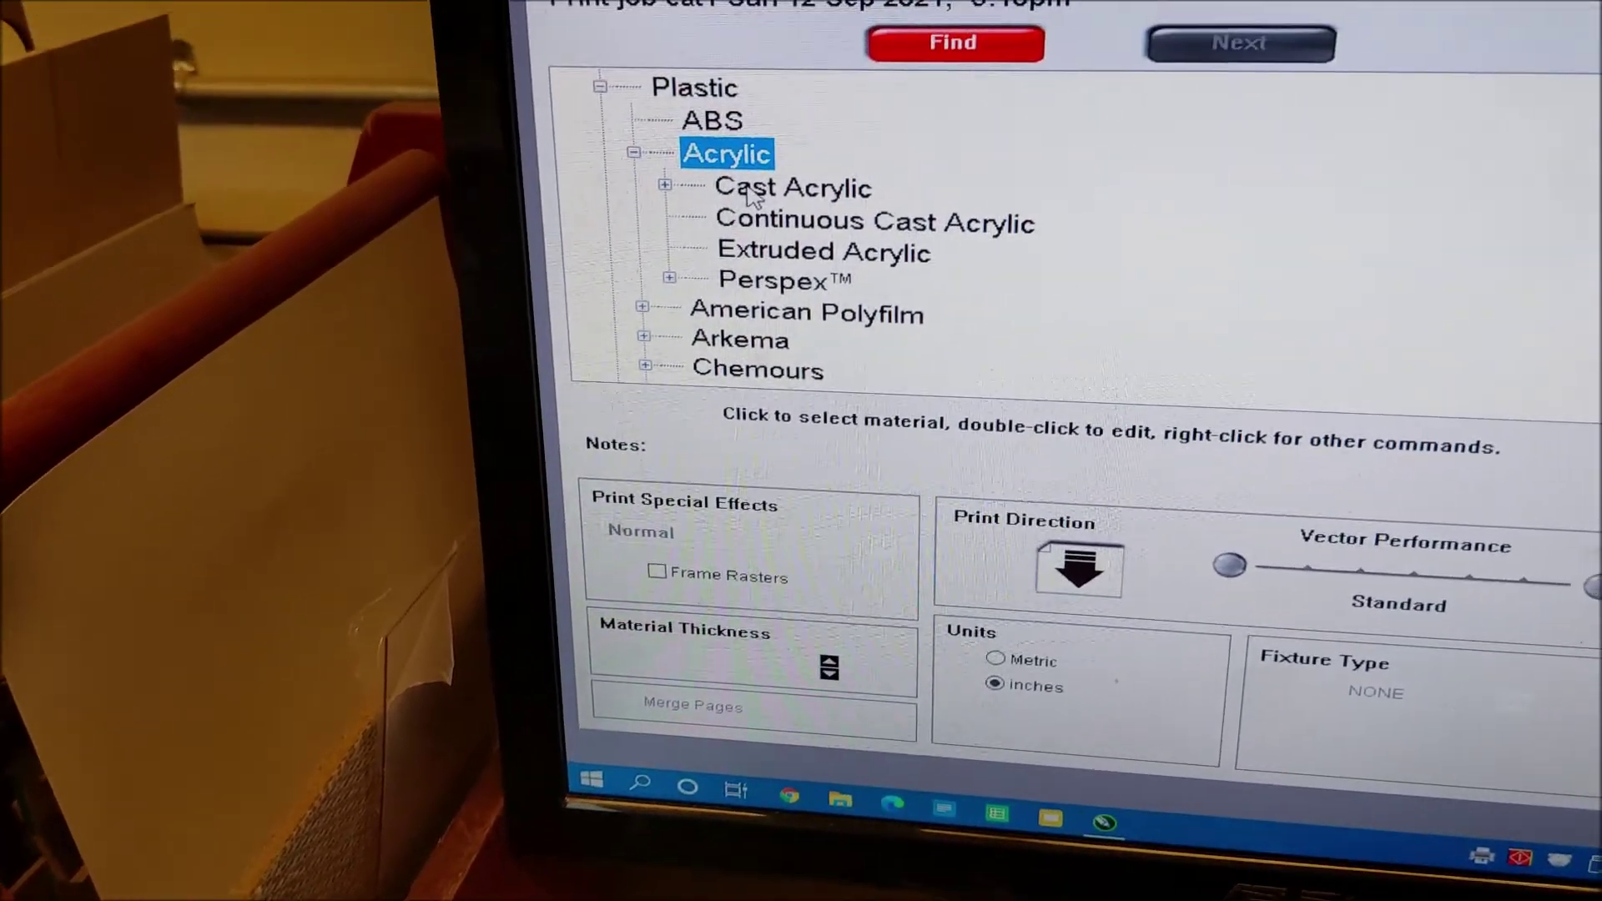
# Set the job's material to Continuous Cast Acrylic with a thickness of 0.125 inches, and apply the settings
pyautogui.click(793, 108)
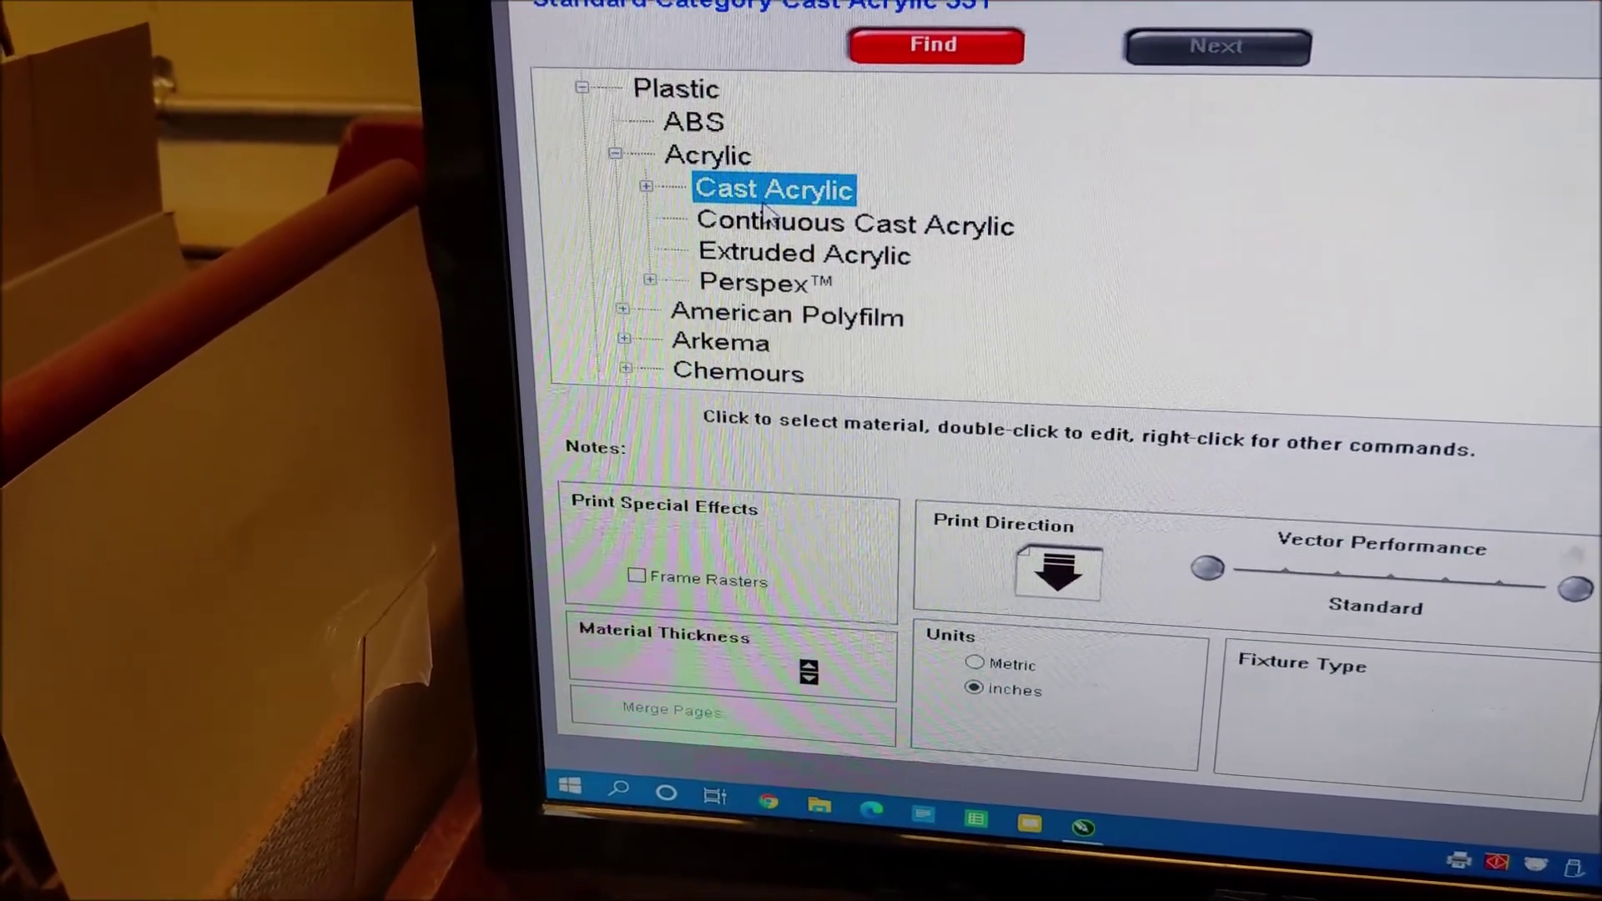
pyautogui.click(782, 227)
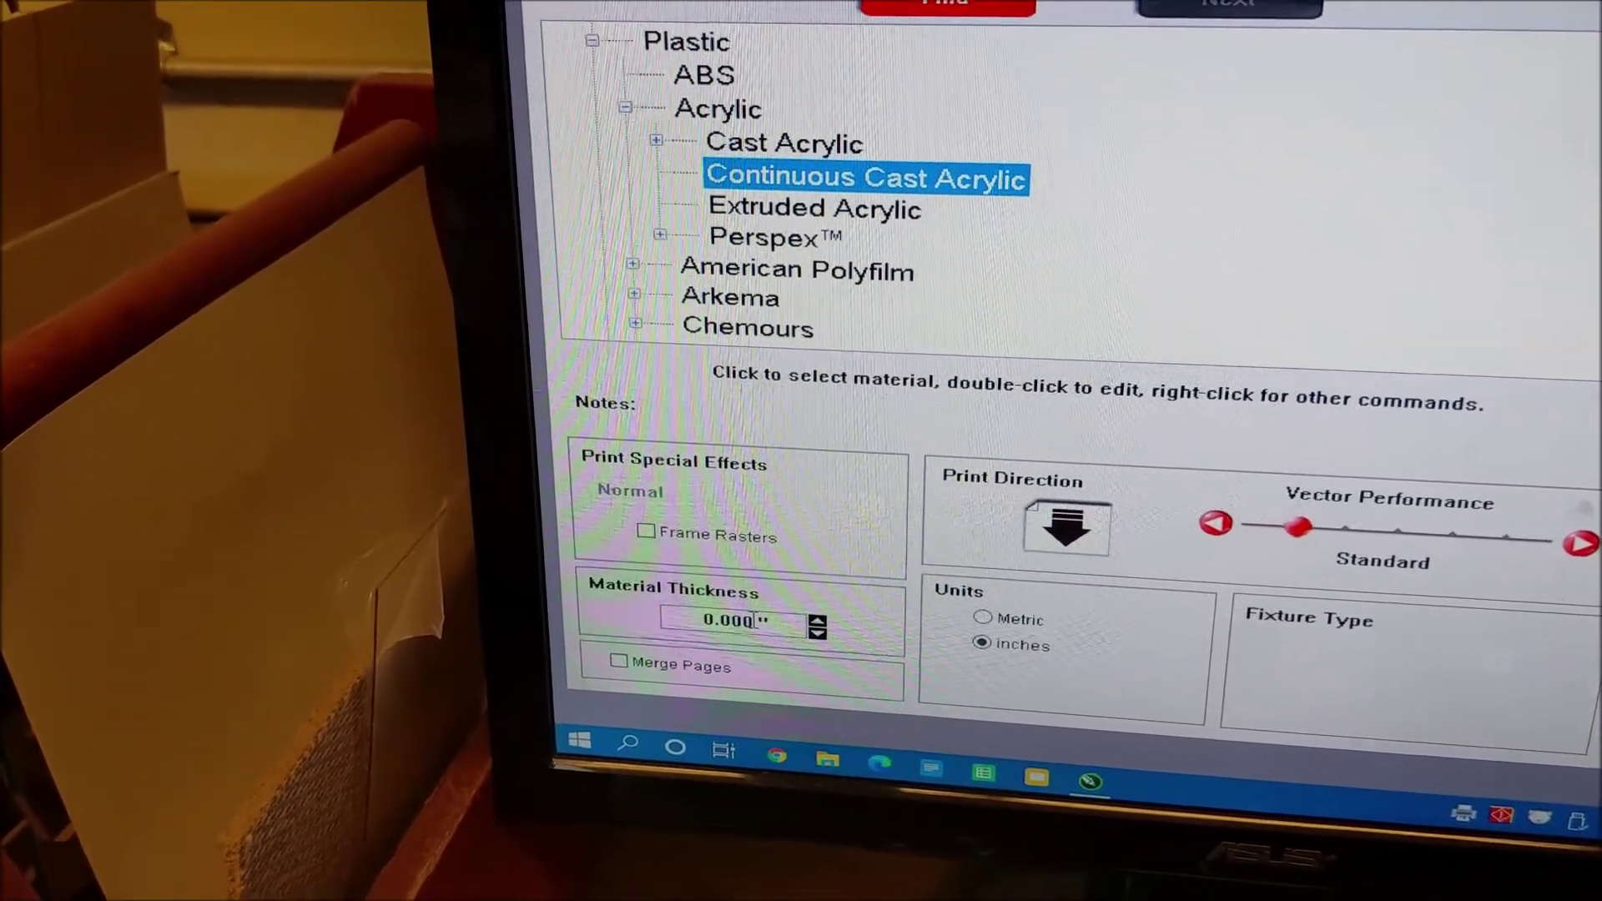
pyautogui.doubleClick(754, 609)
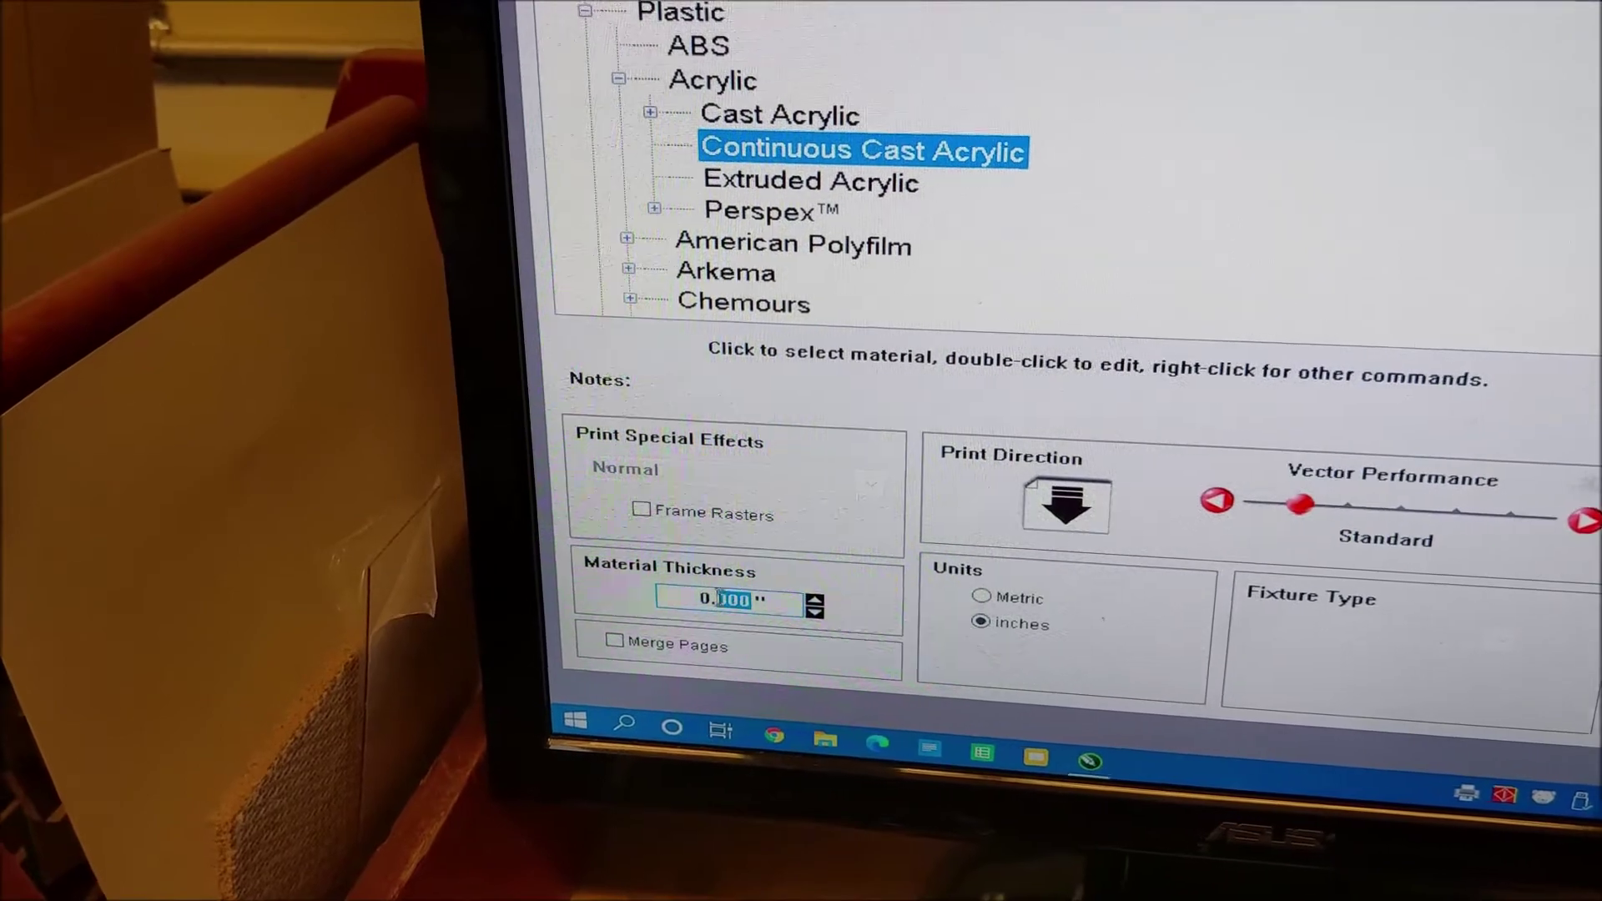
pyautogui.write('12')
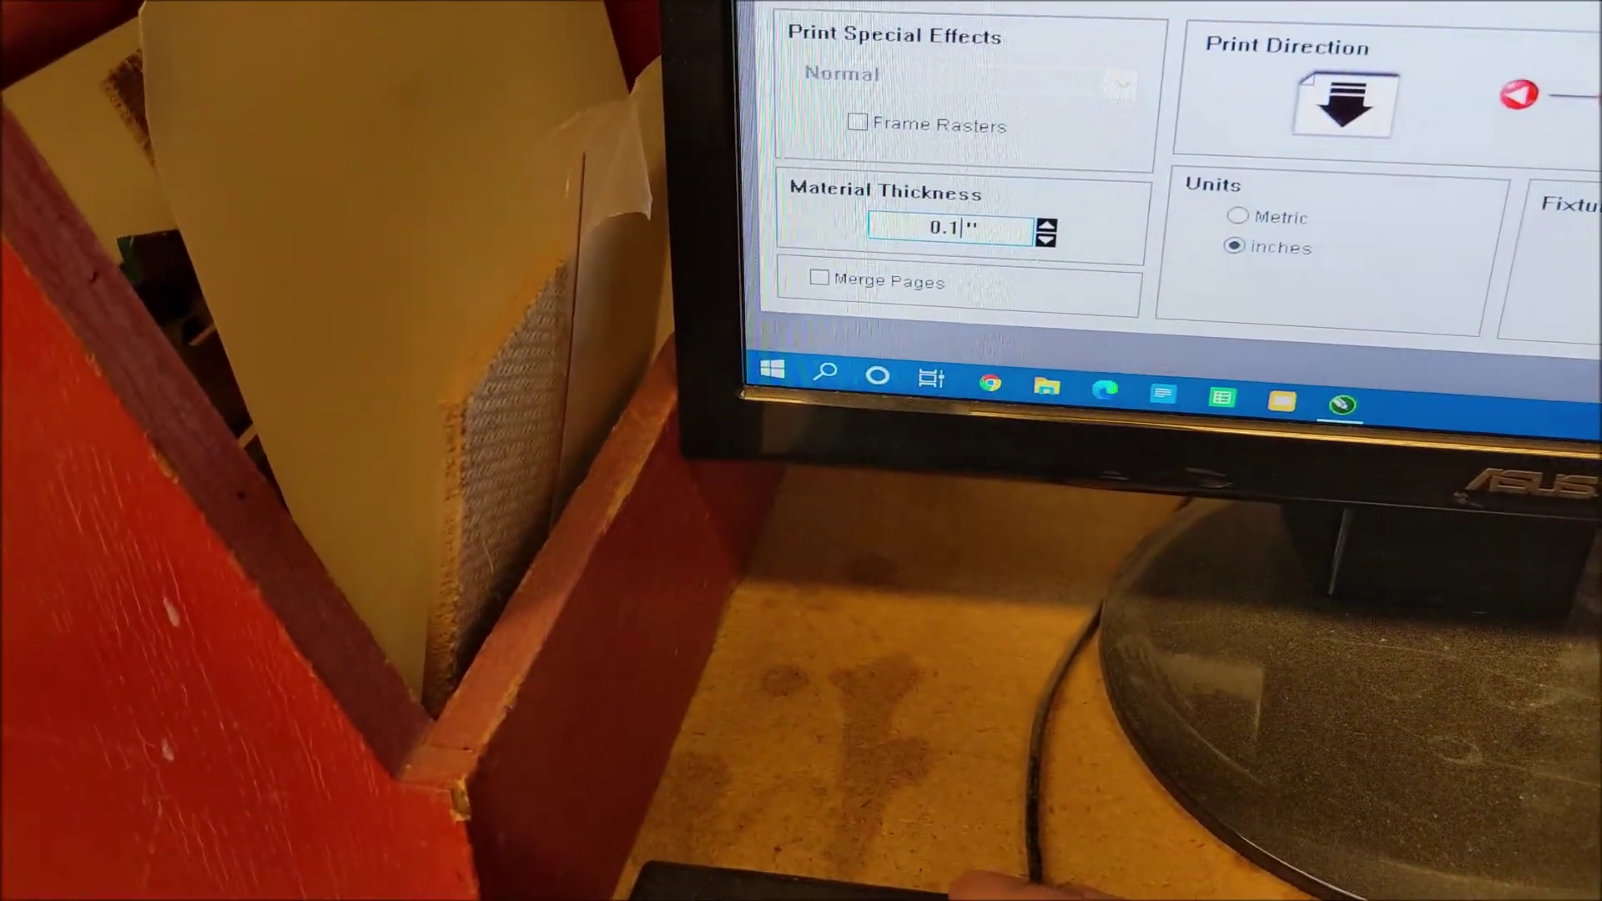
pyautogui.write('5')
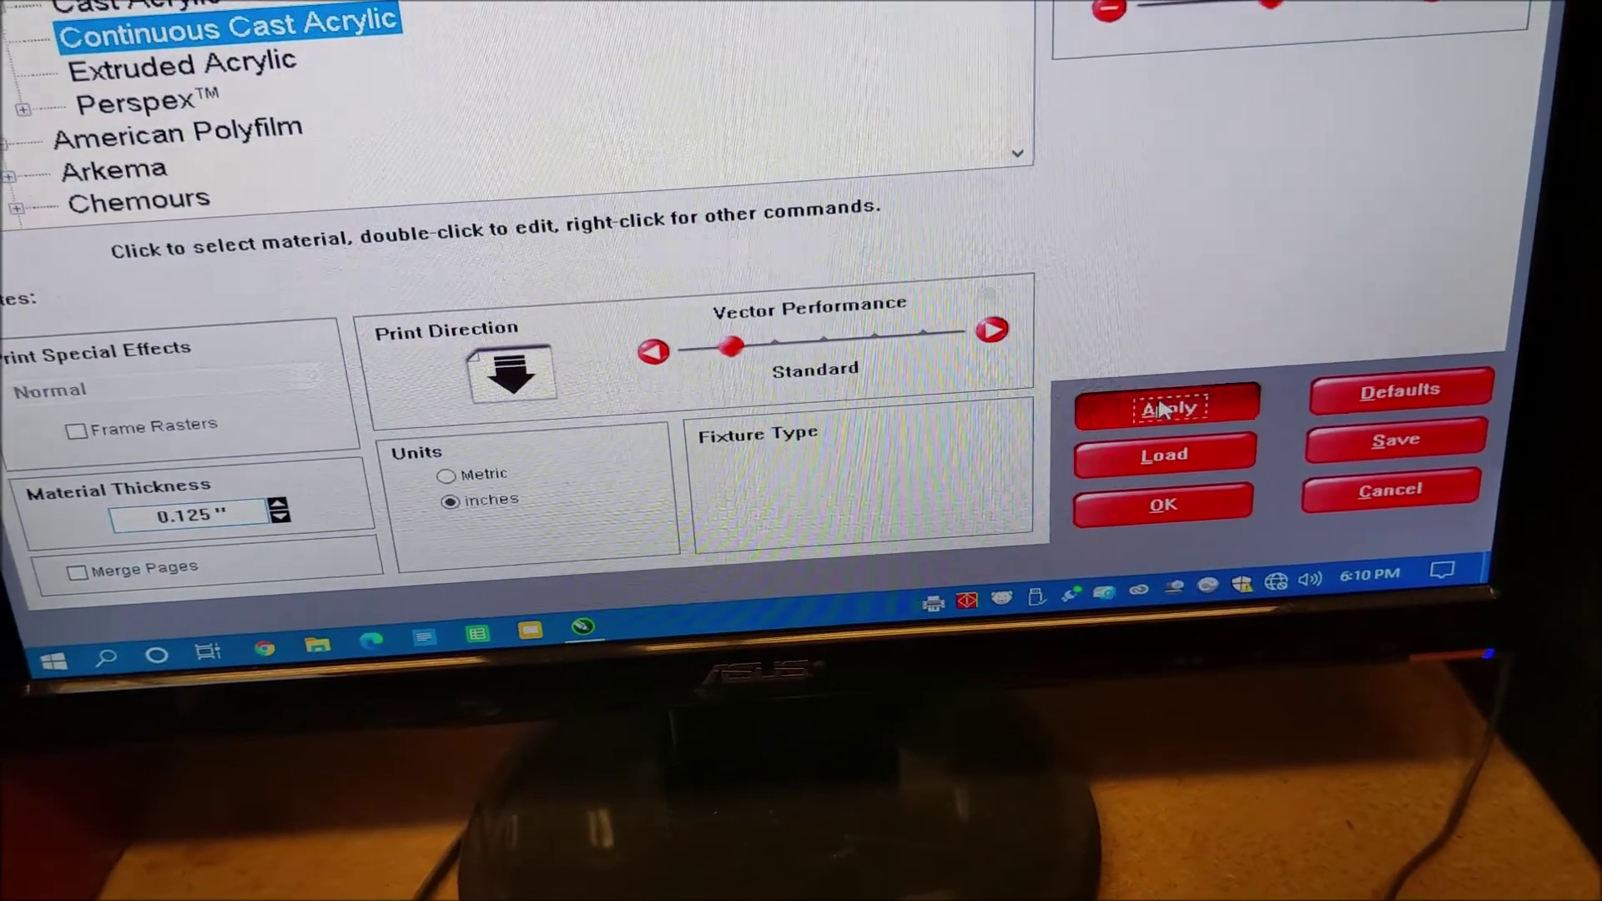
pyautogui.click(1213, 376)
pyautogui.click(1174, 494)
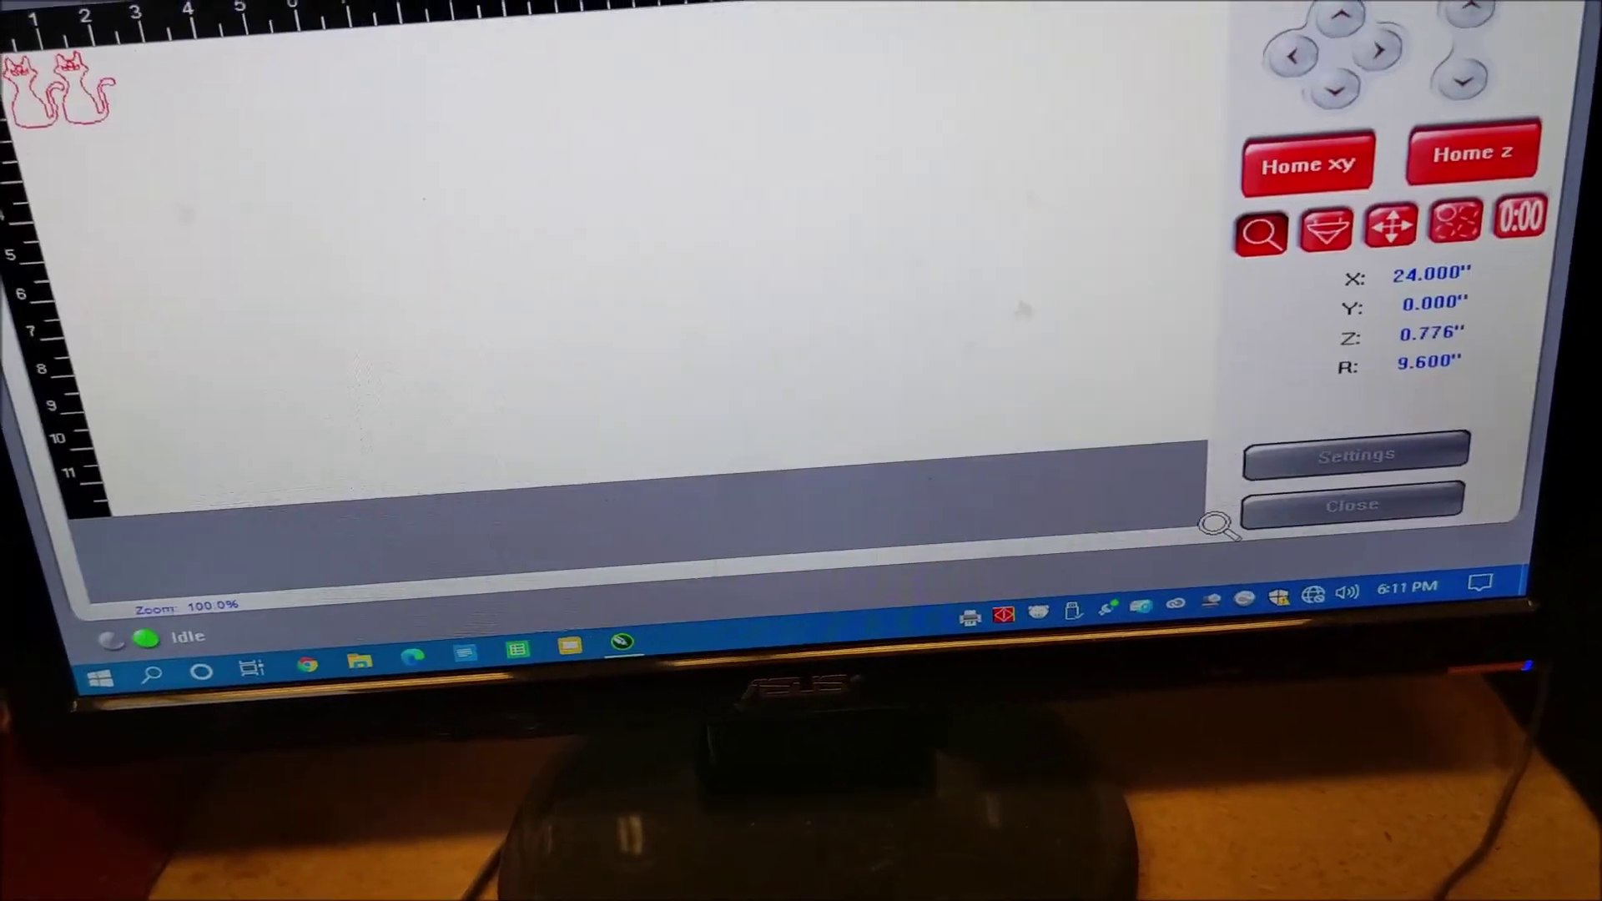